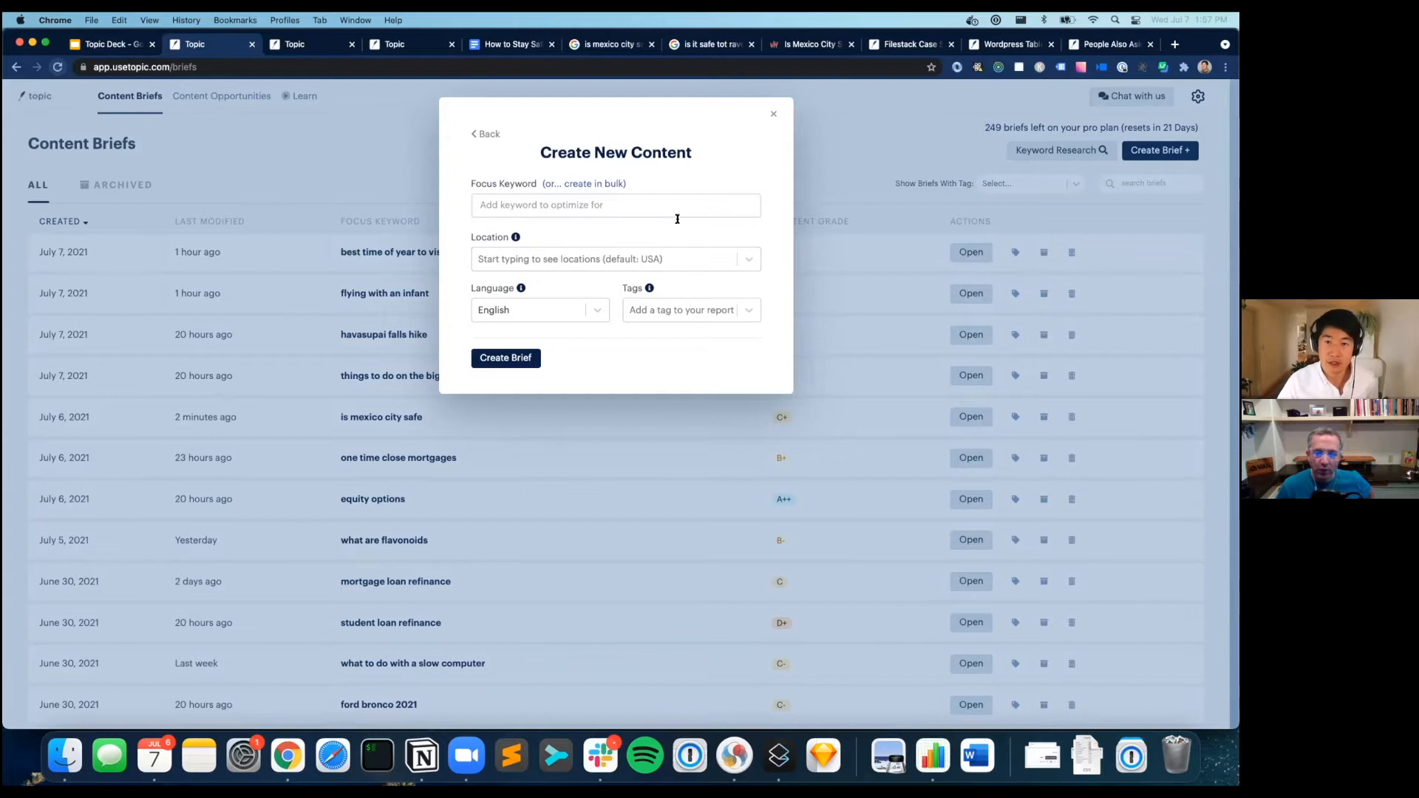
# Dismiss the new content form and open the brief for "best time of year to visit hawaii".
pyautogui.click(773, 114)
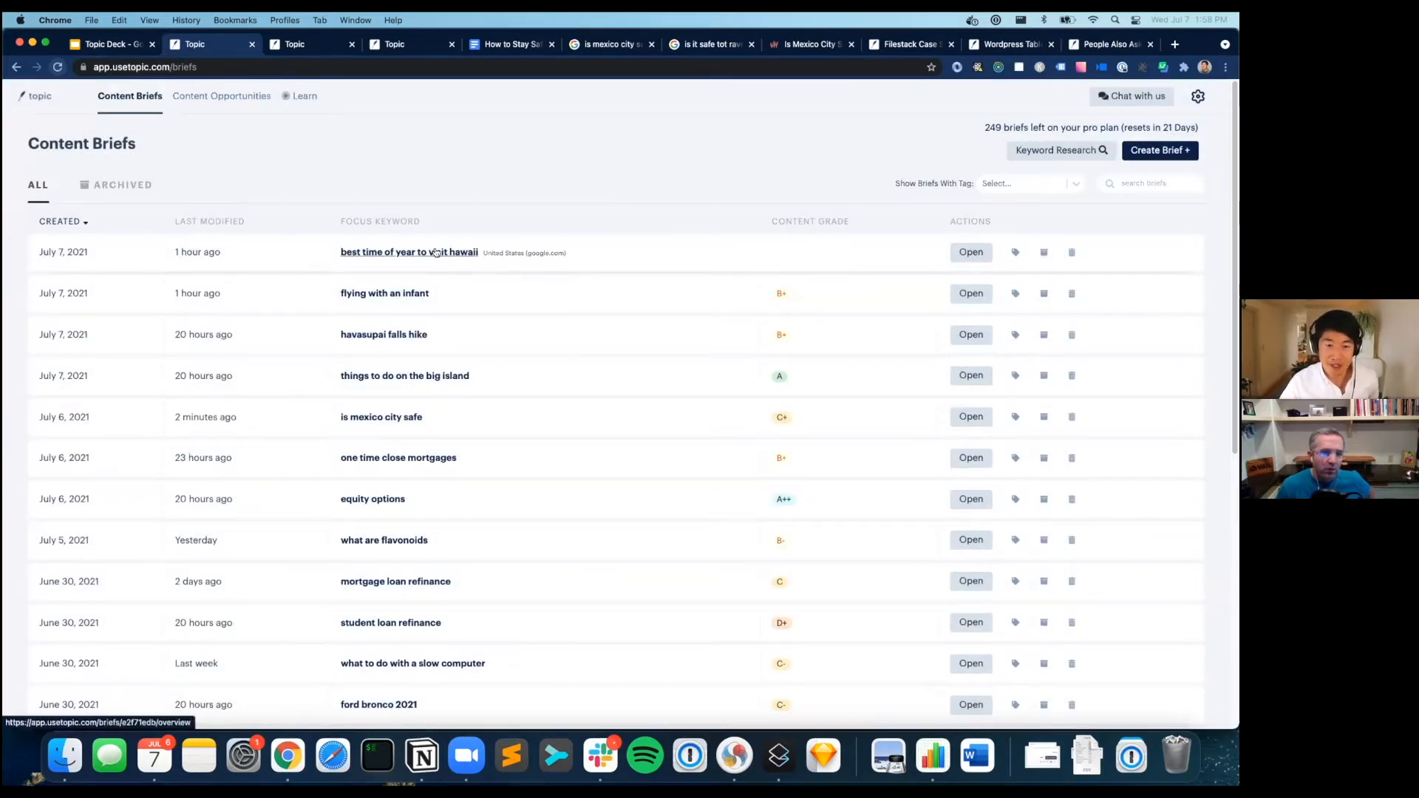
pyautogui.click(974, 251)
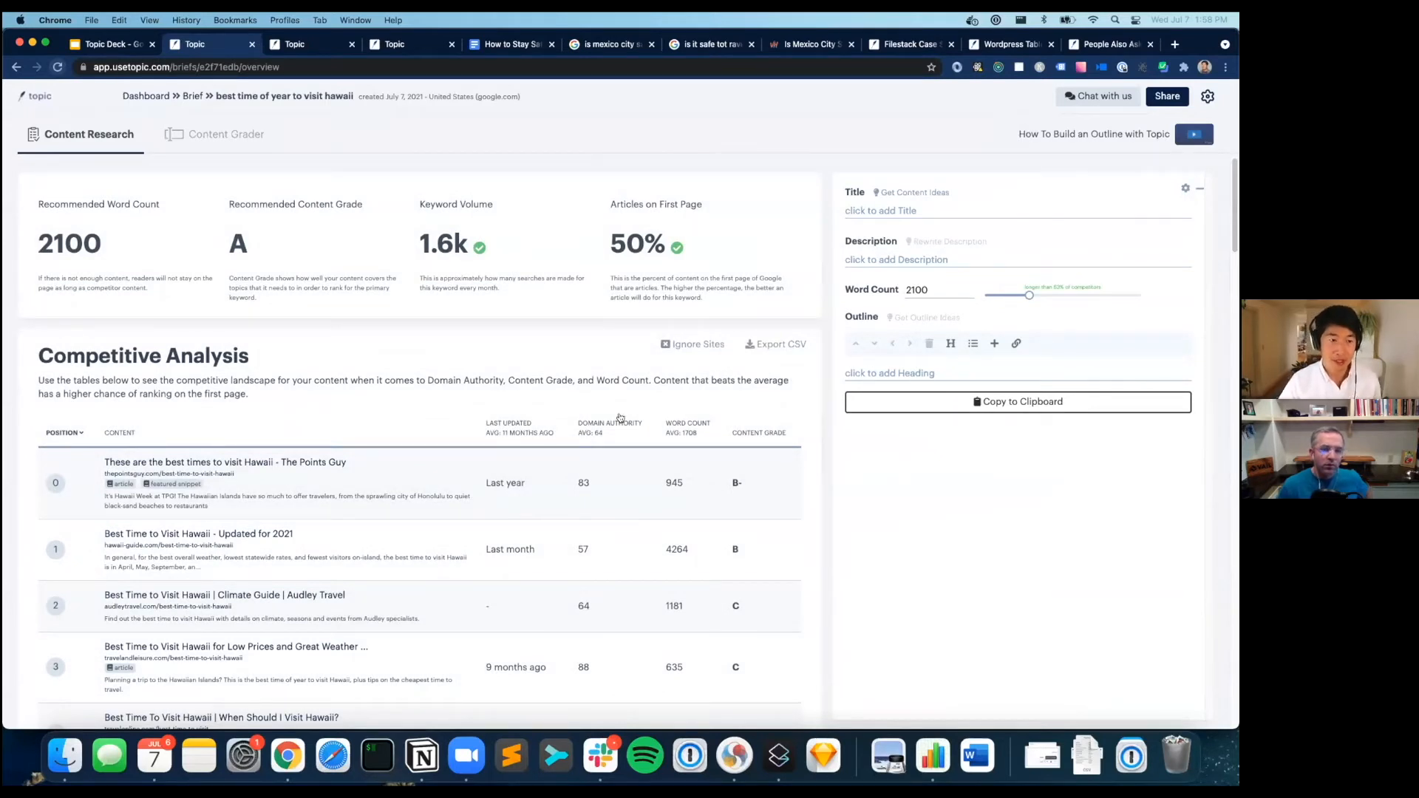
# Examine the competitive analysis table, comparing the competitors' last update, domain authority, word count and content grade.
pyautogui.moveTo(1226, 177); pyautogui.dragTo(1233, 201)
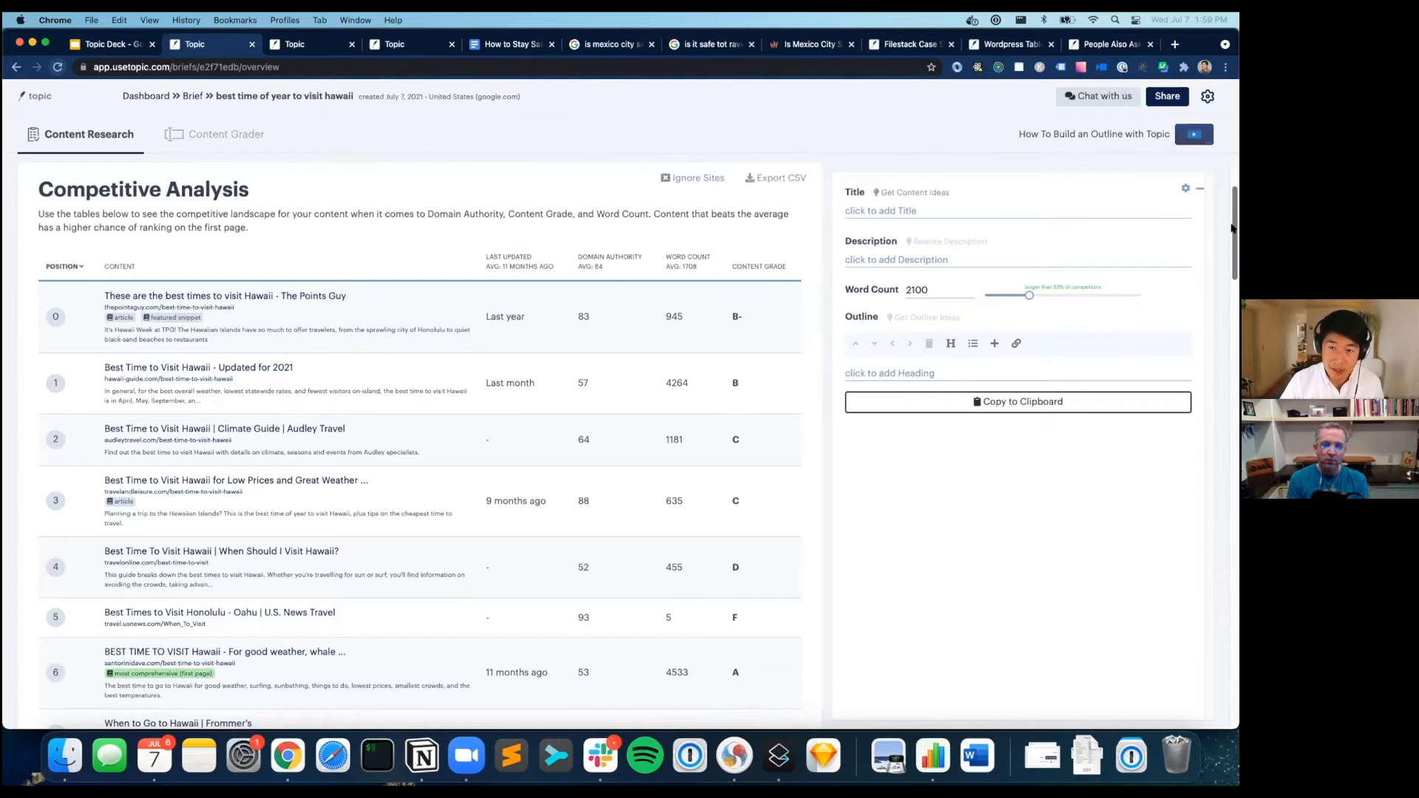
pyautogui.moveTo(1231, 227); pyautogui.dragTo(1232, 243)
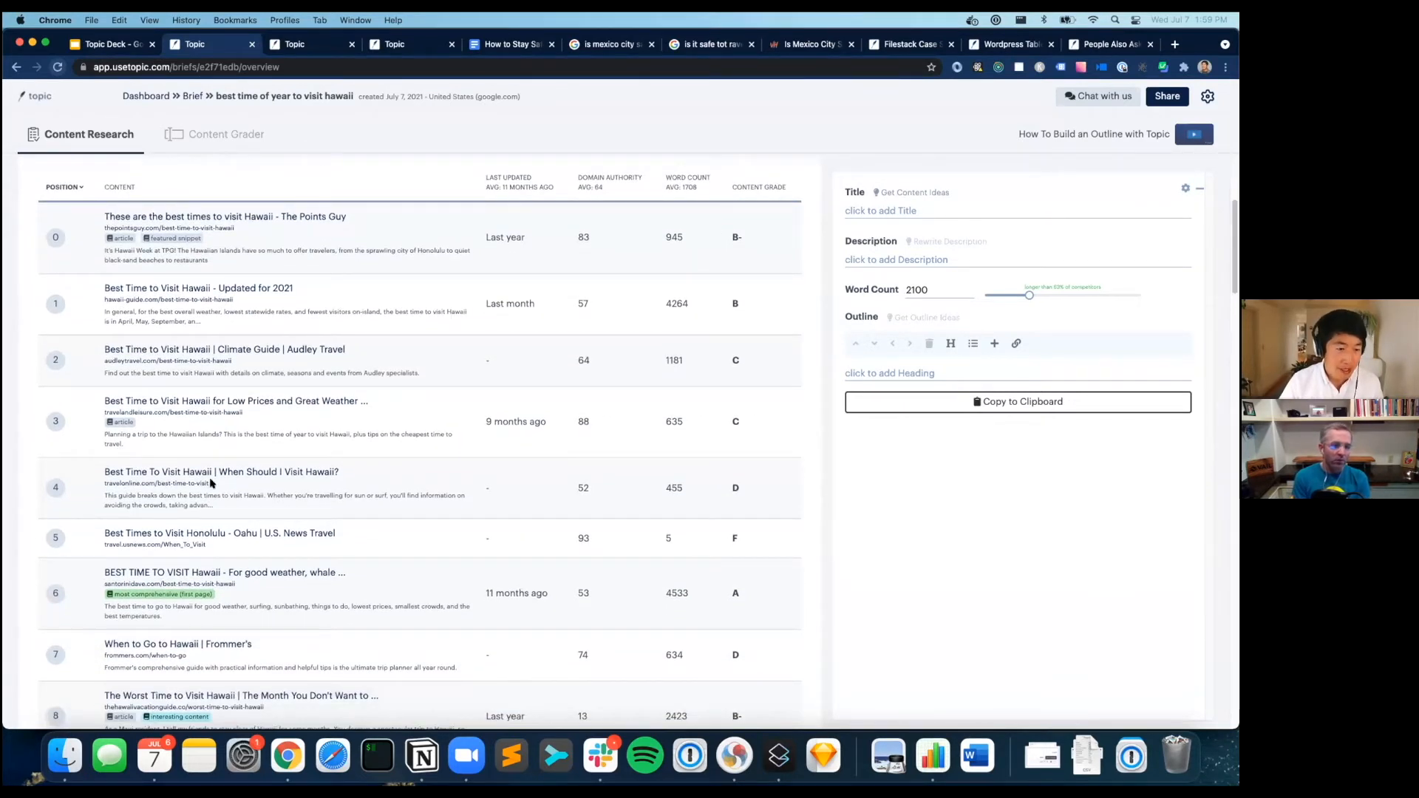
pyautogui.scroll(-2, 271, 642)
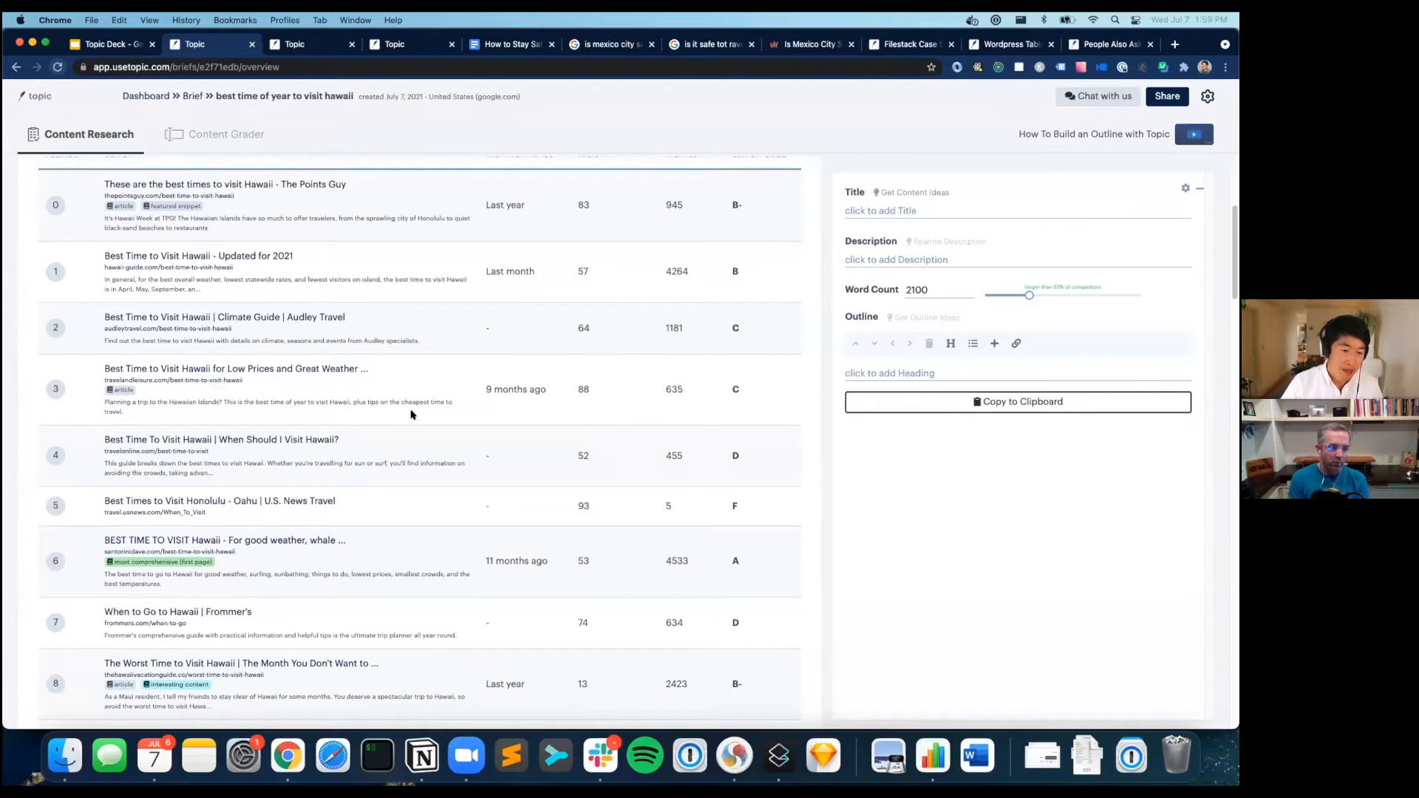
pyautogui.scroll(-3, 411, 414)
pyautogui.scroll(-2, 418, 430)
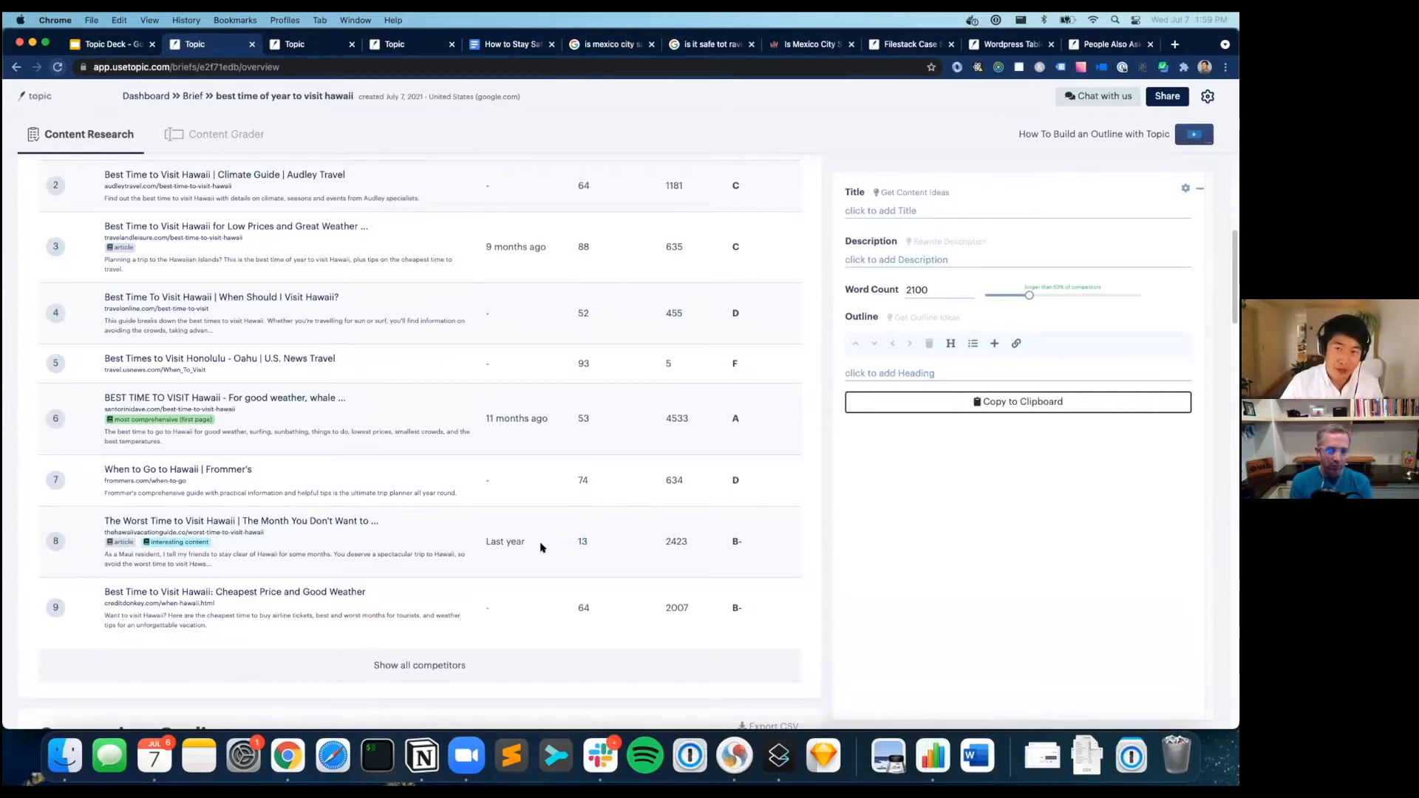
pyautogui.moveTo(172, 540)
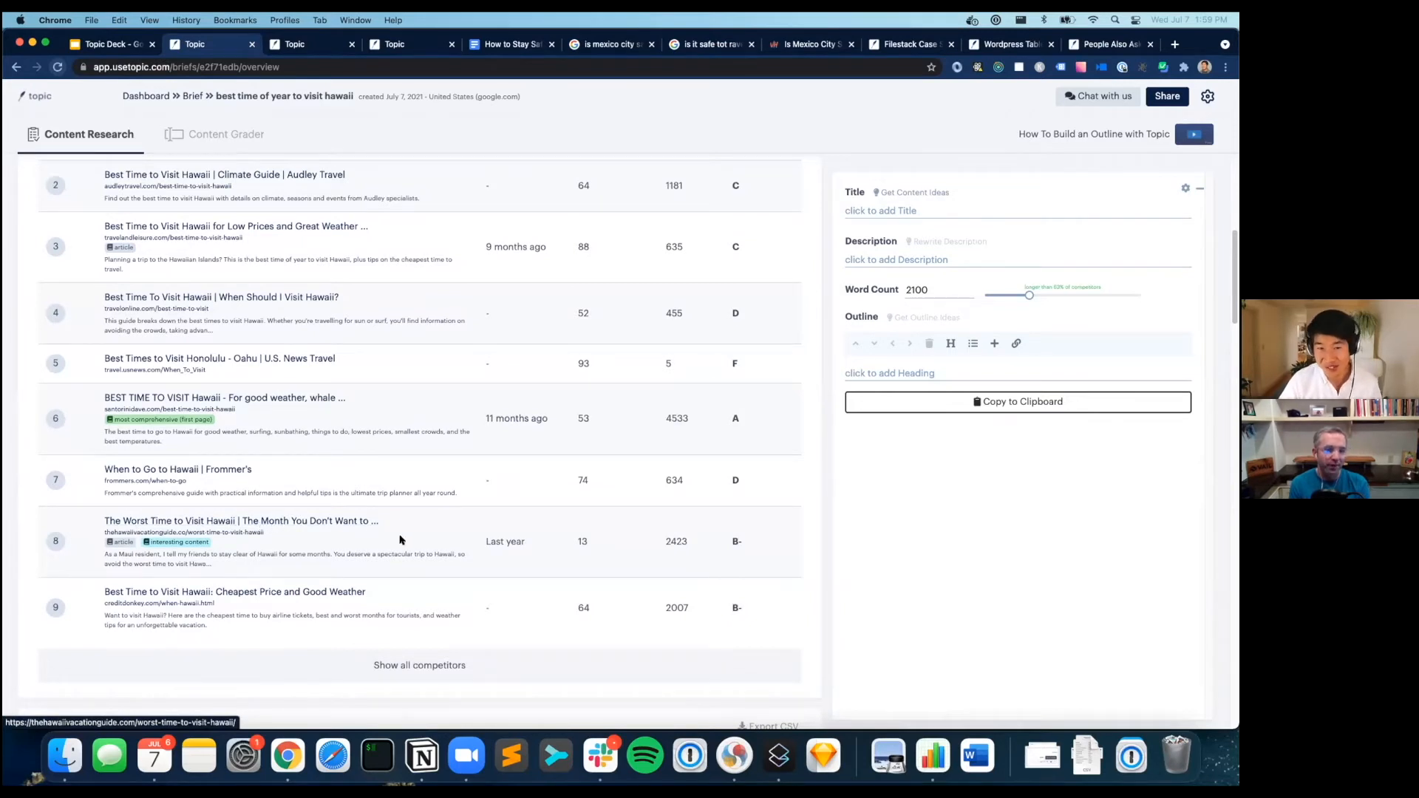
pyautogui.moveTo(512, 535)
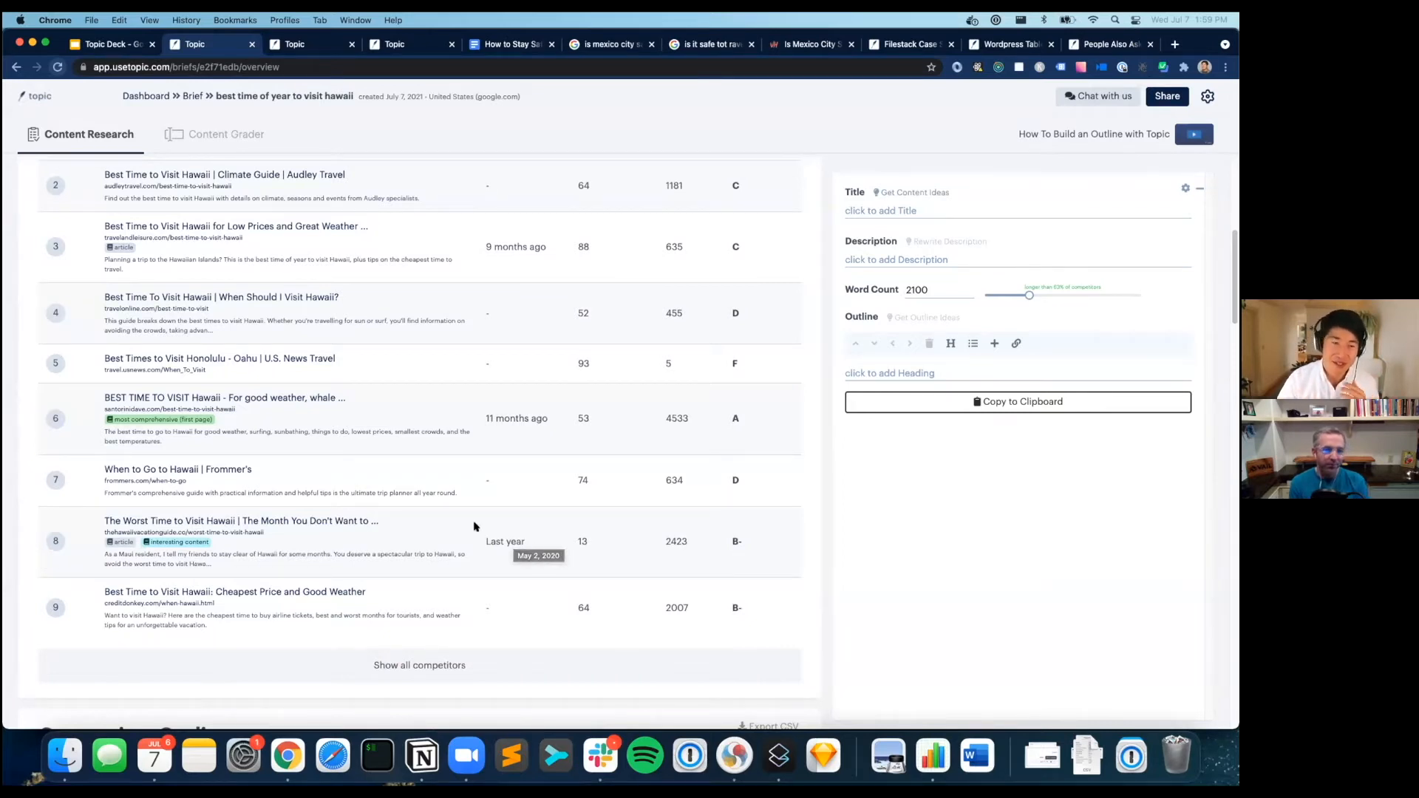
pyautogui.scroll(2, 475, 532)
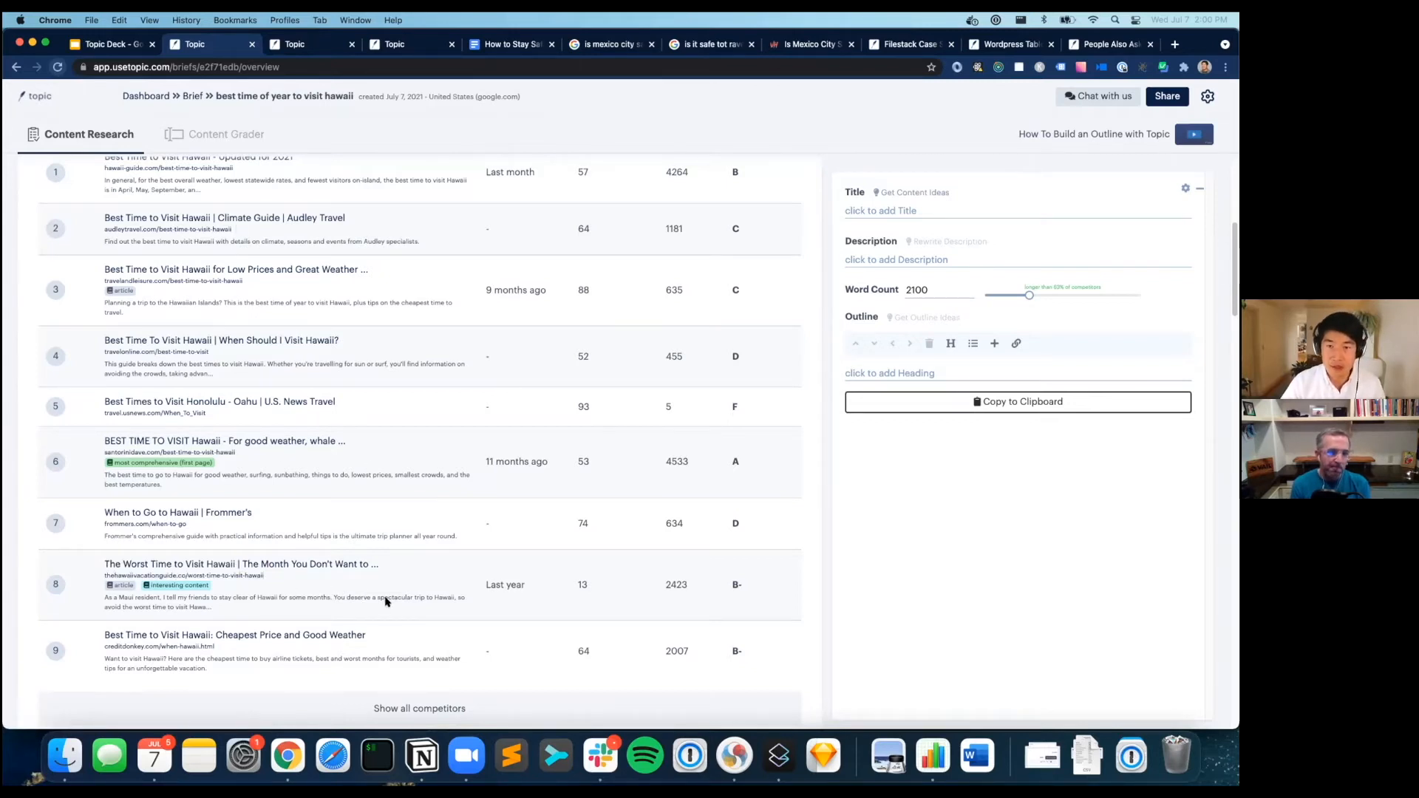
pyautogui.scroll(3, 577, 469)
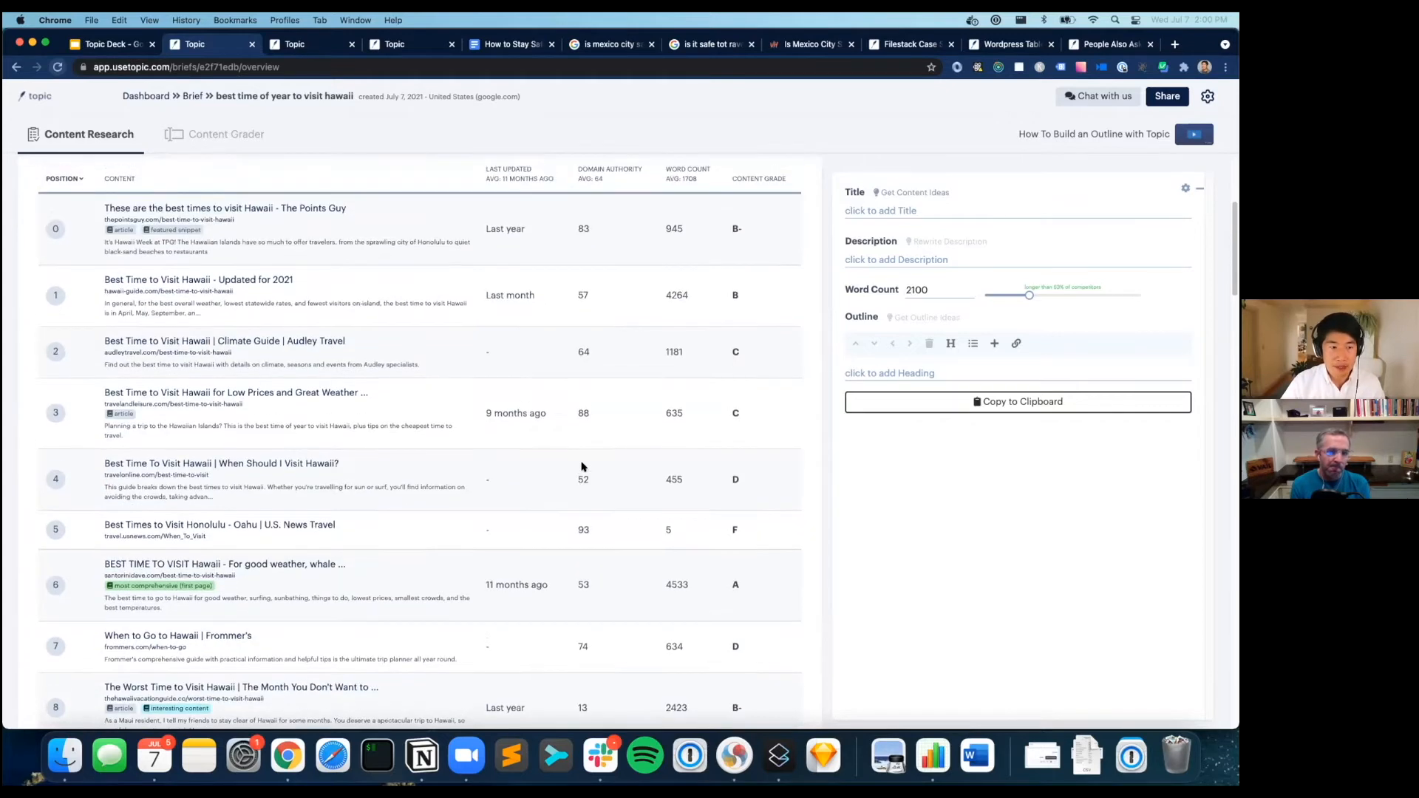
# Set the brief's title to "Best Time to Visit Hawaii".
pyautogui.click(915, 209)
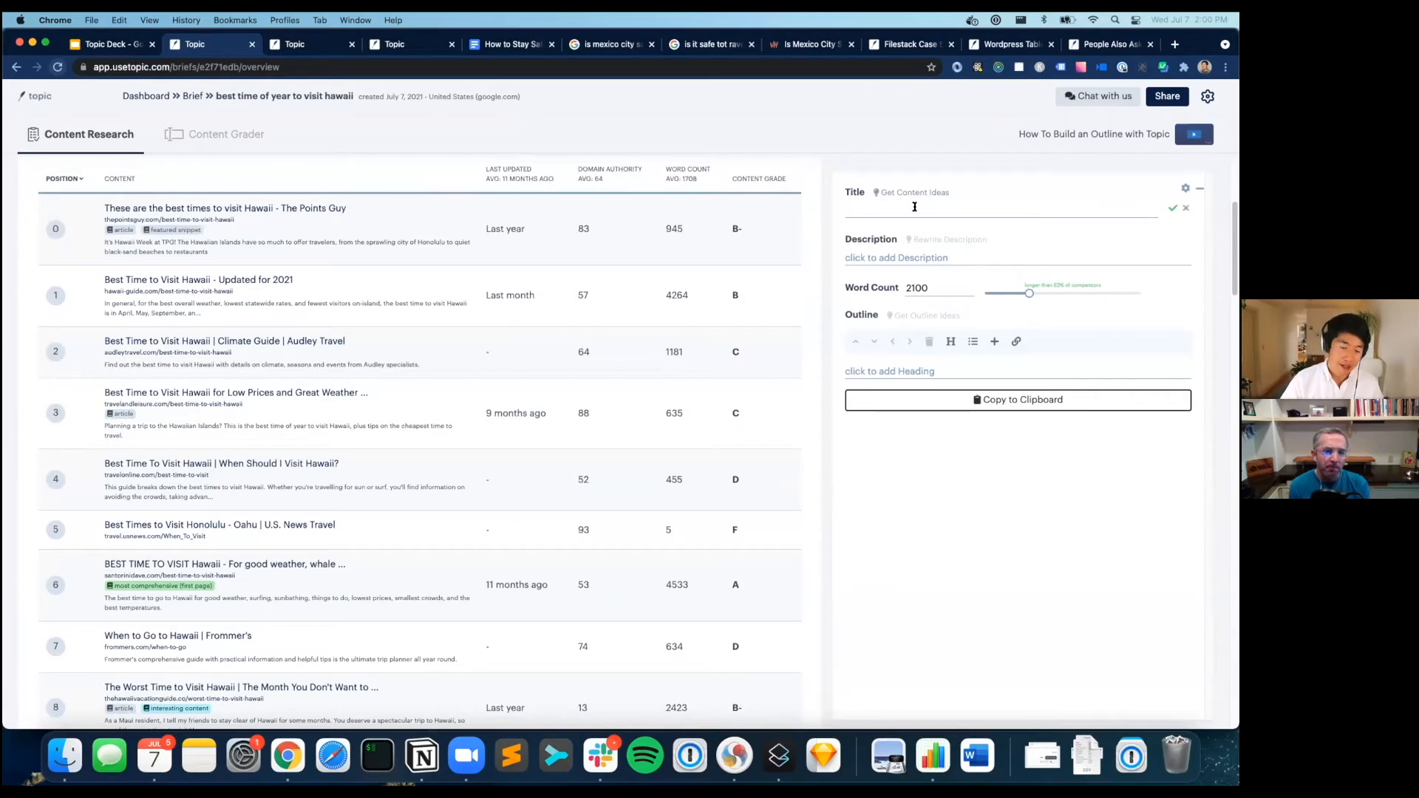
pyautogui.write('Best Time to V')
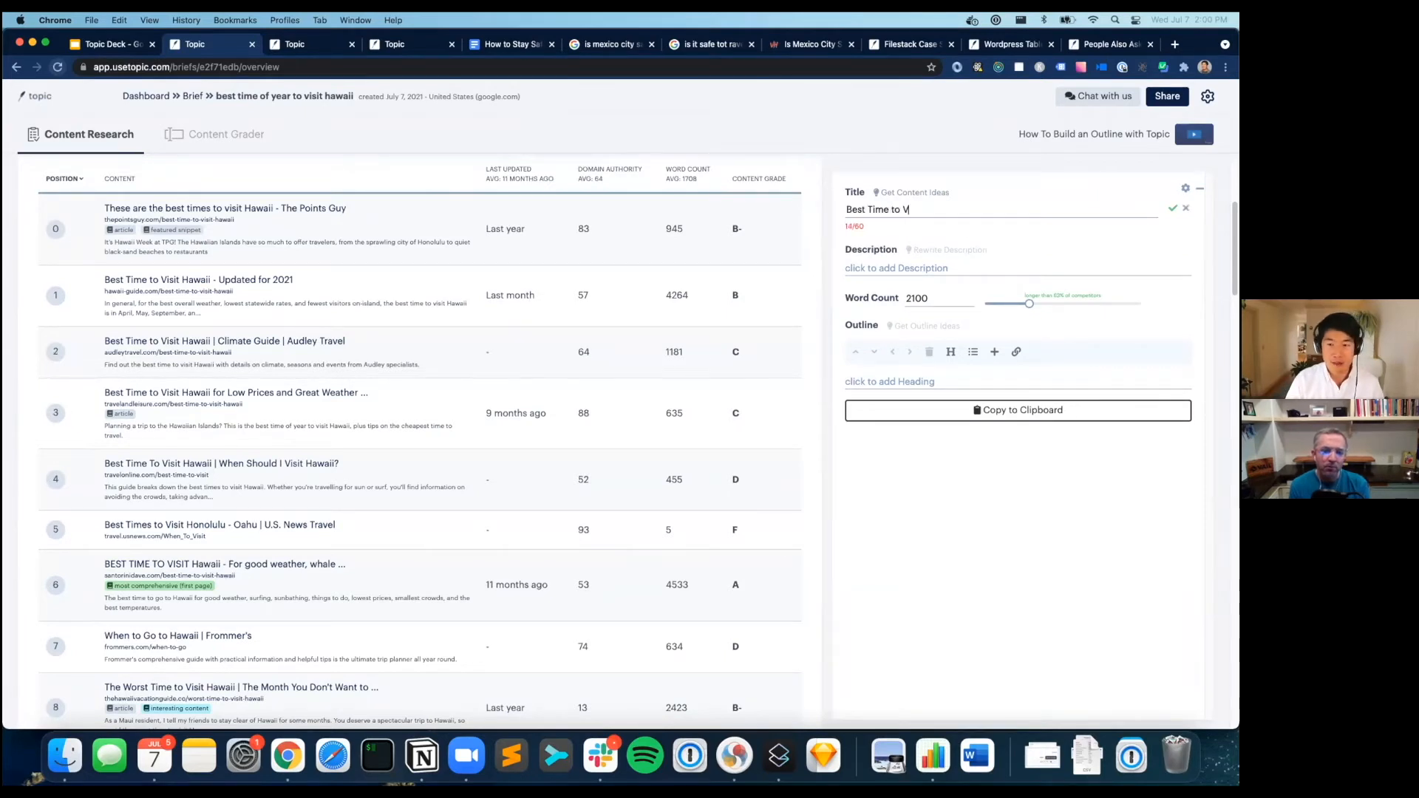
pyautogui.write('isit Hawaii')
pyautogui.press('Return')
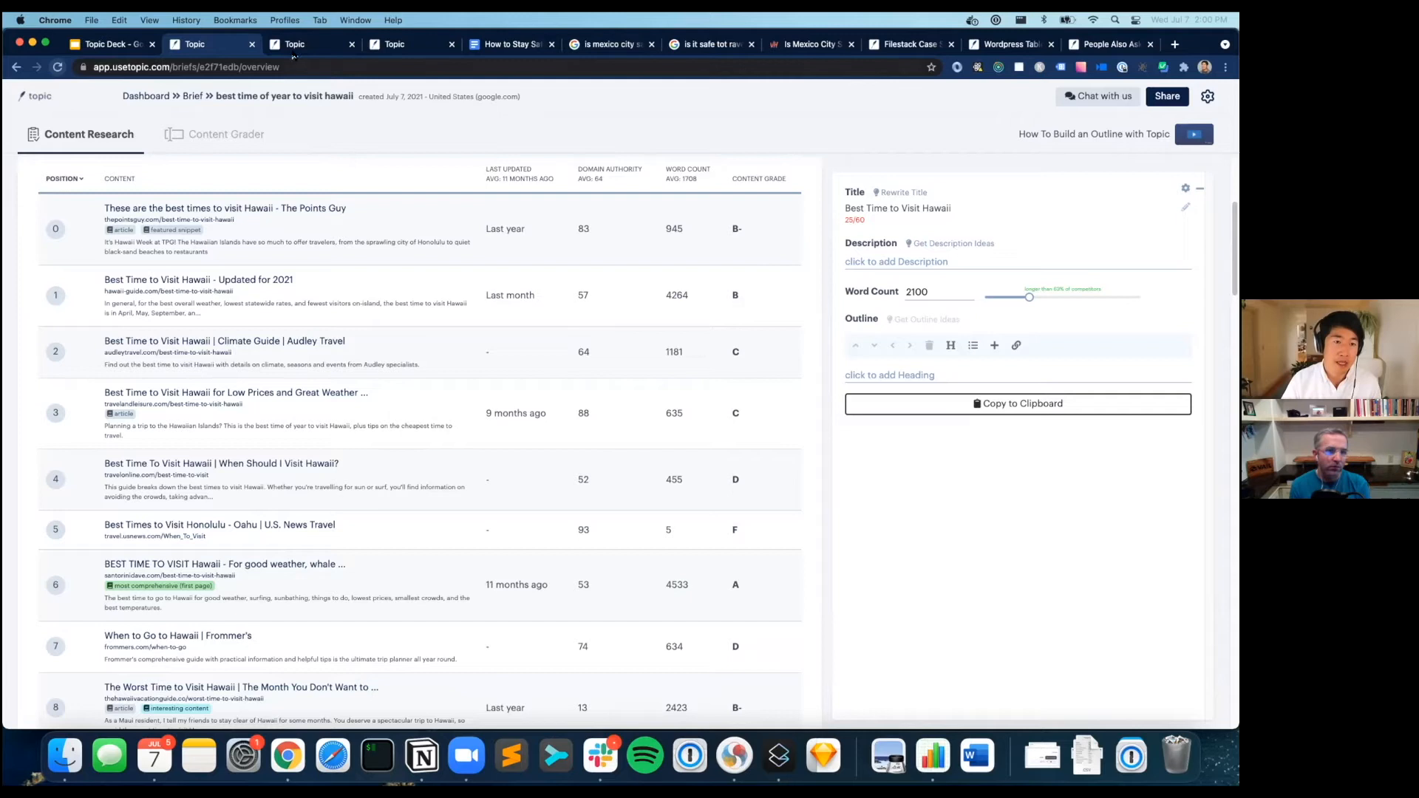
# Generate rewrite ideas for the title and apply "The Best Time To Visit Hawaii If You Are On A Budget".
pyautogui.click(900, 192)
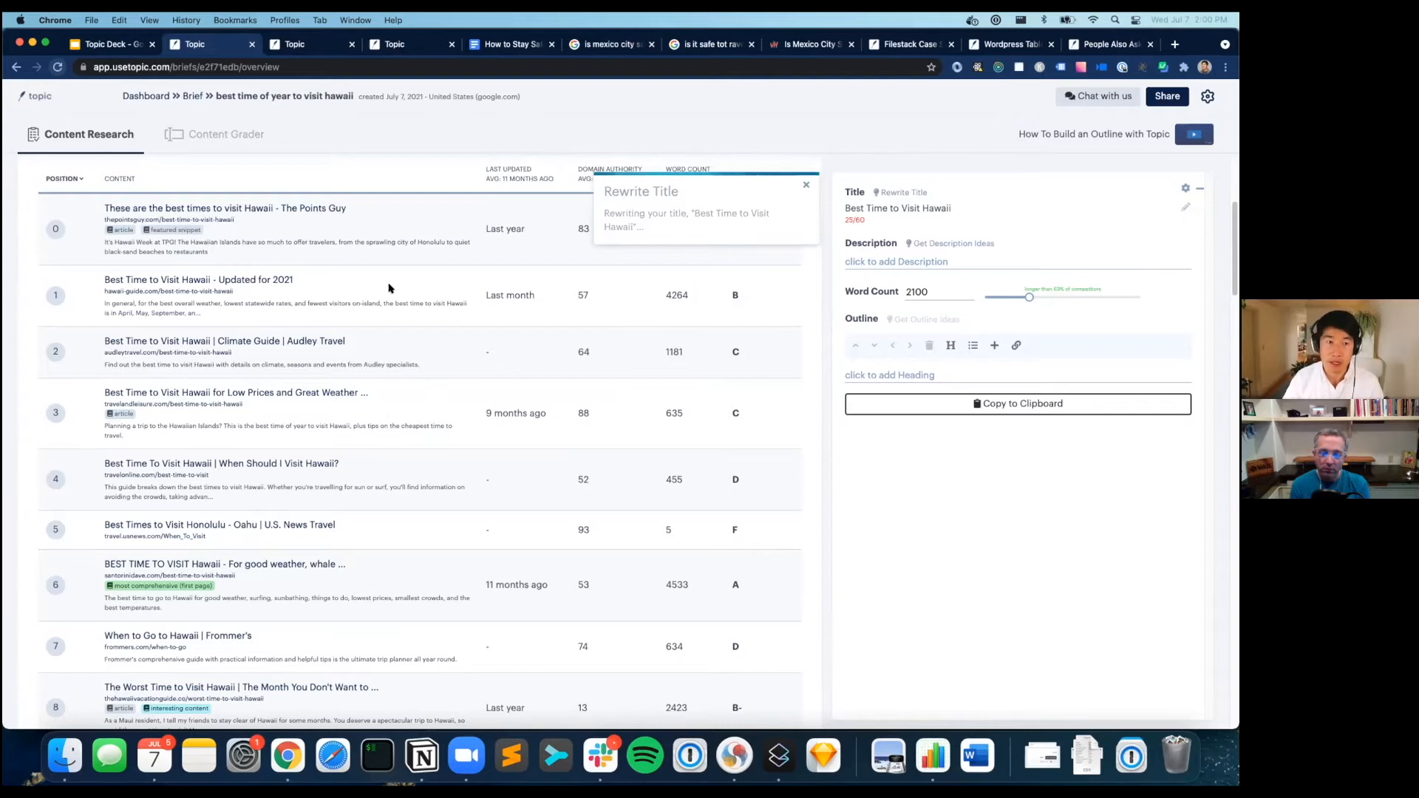
pyautogui.click(329, 48)
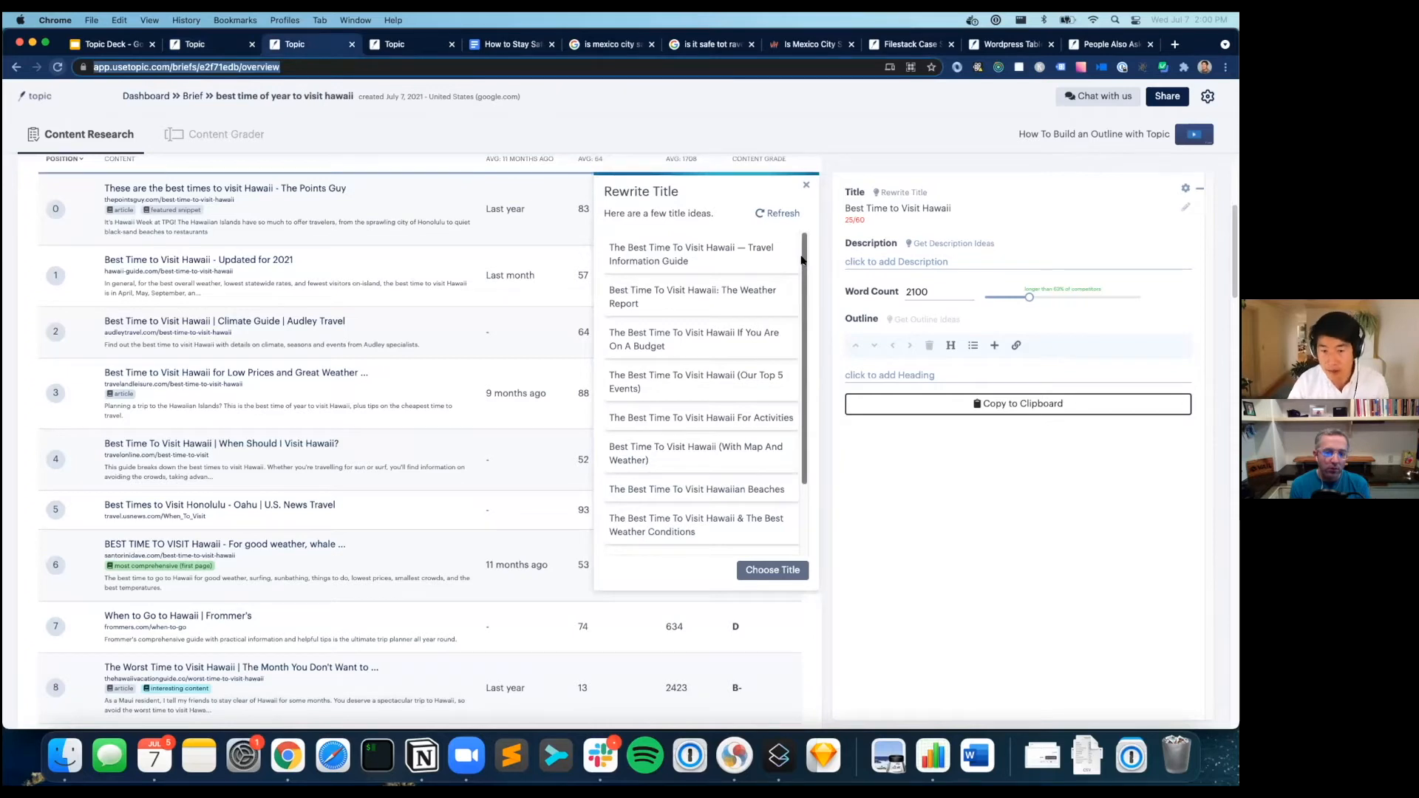
pyautogui.moveTo(803, 258); pyautogui.dragTo(807, 345)
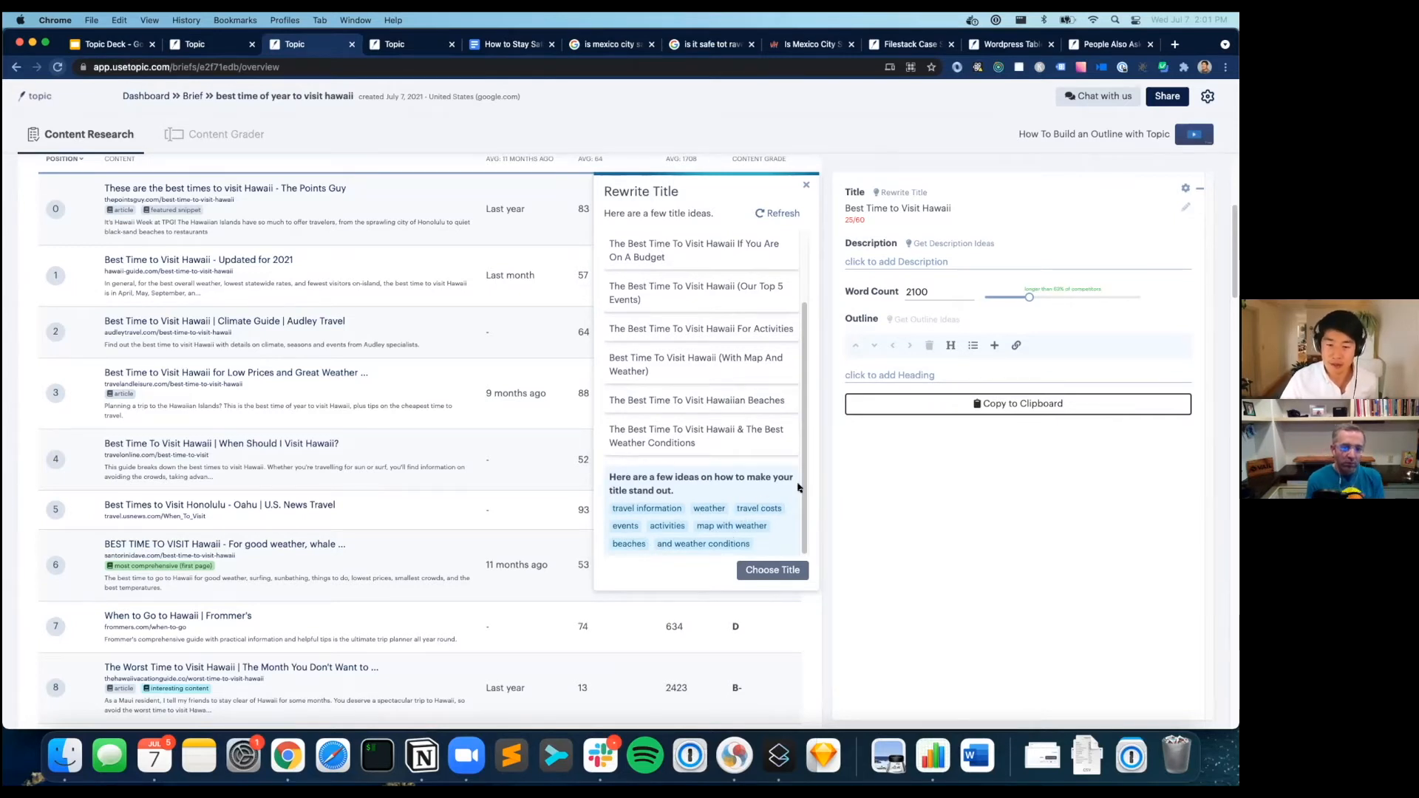
pyautogui.scroll(3, 798, 449)
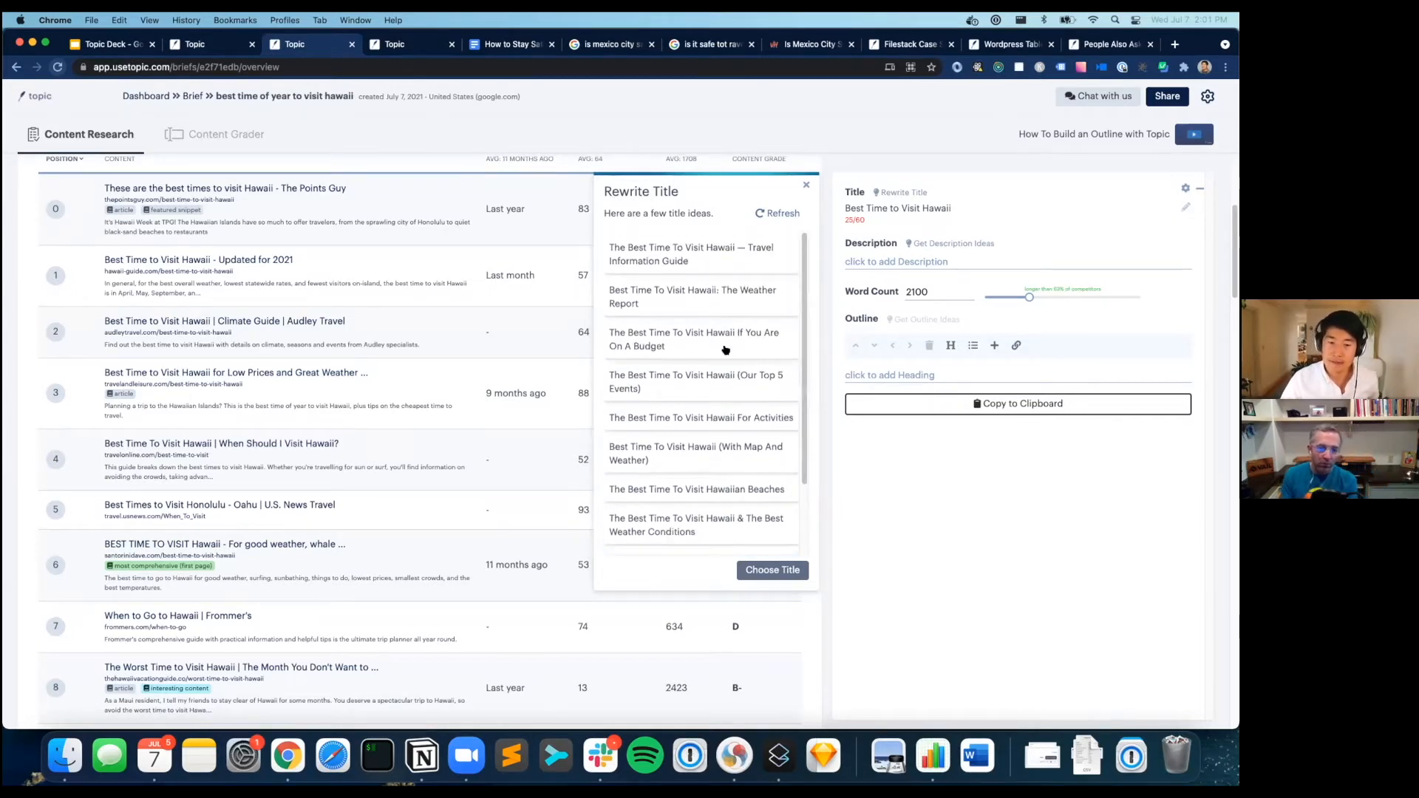
pyautogui.click(680, 342)
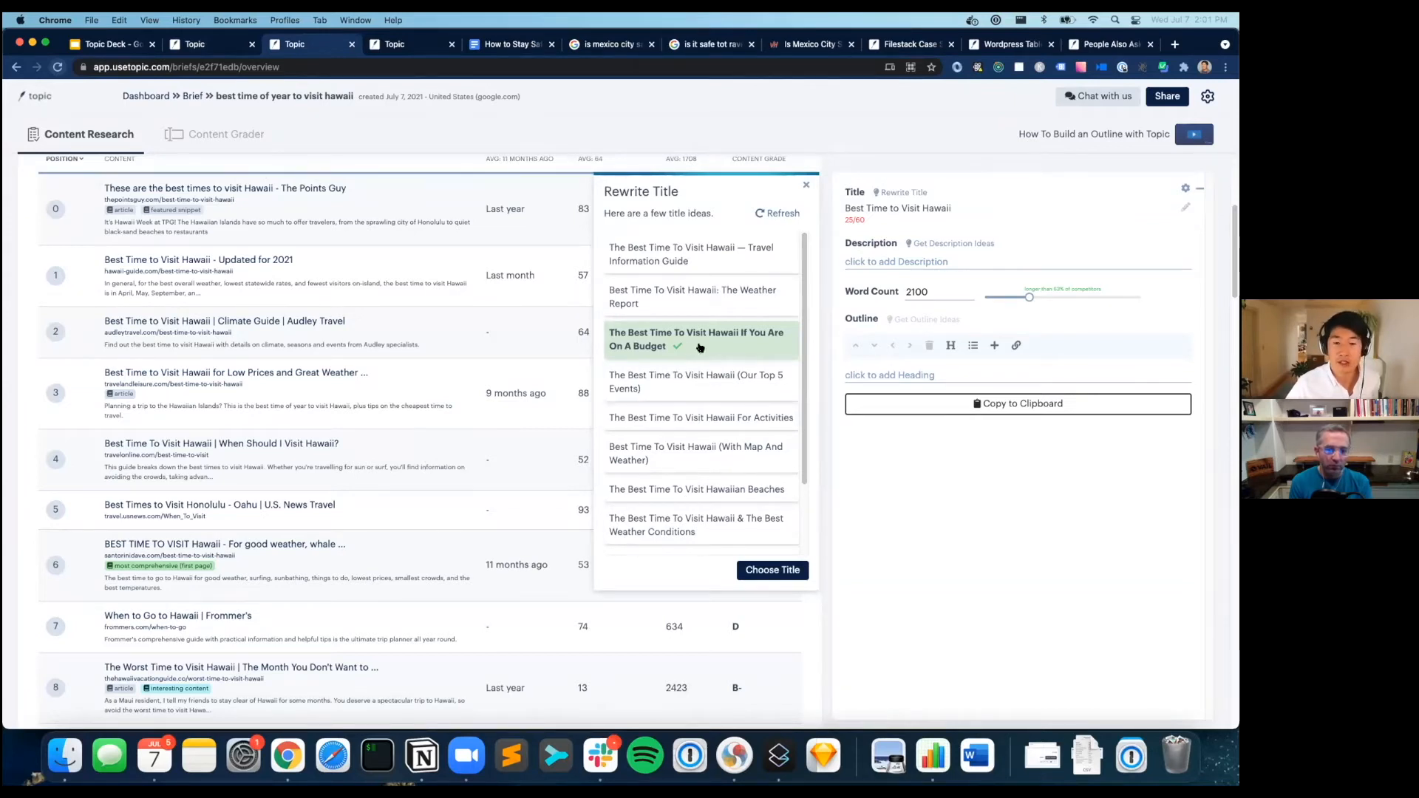
pyautogui.click(773, 569)
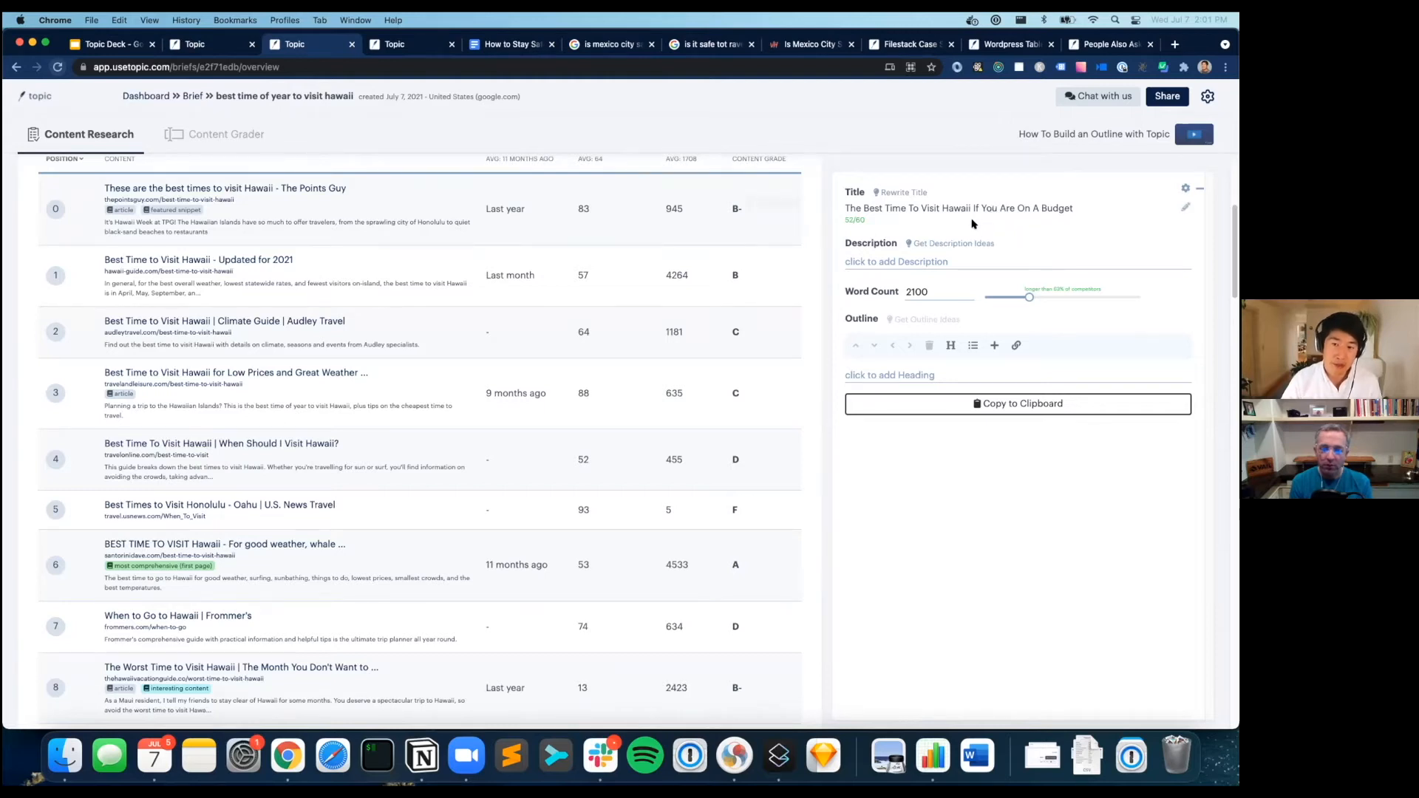
# Try to generate description ideas for the brief, dismiss the idea pop-ups and reload the page.
pyautogui.click(964, 243)
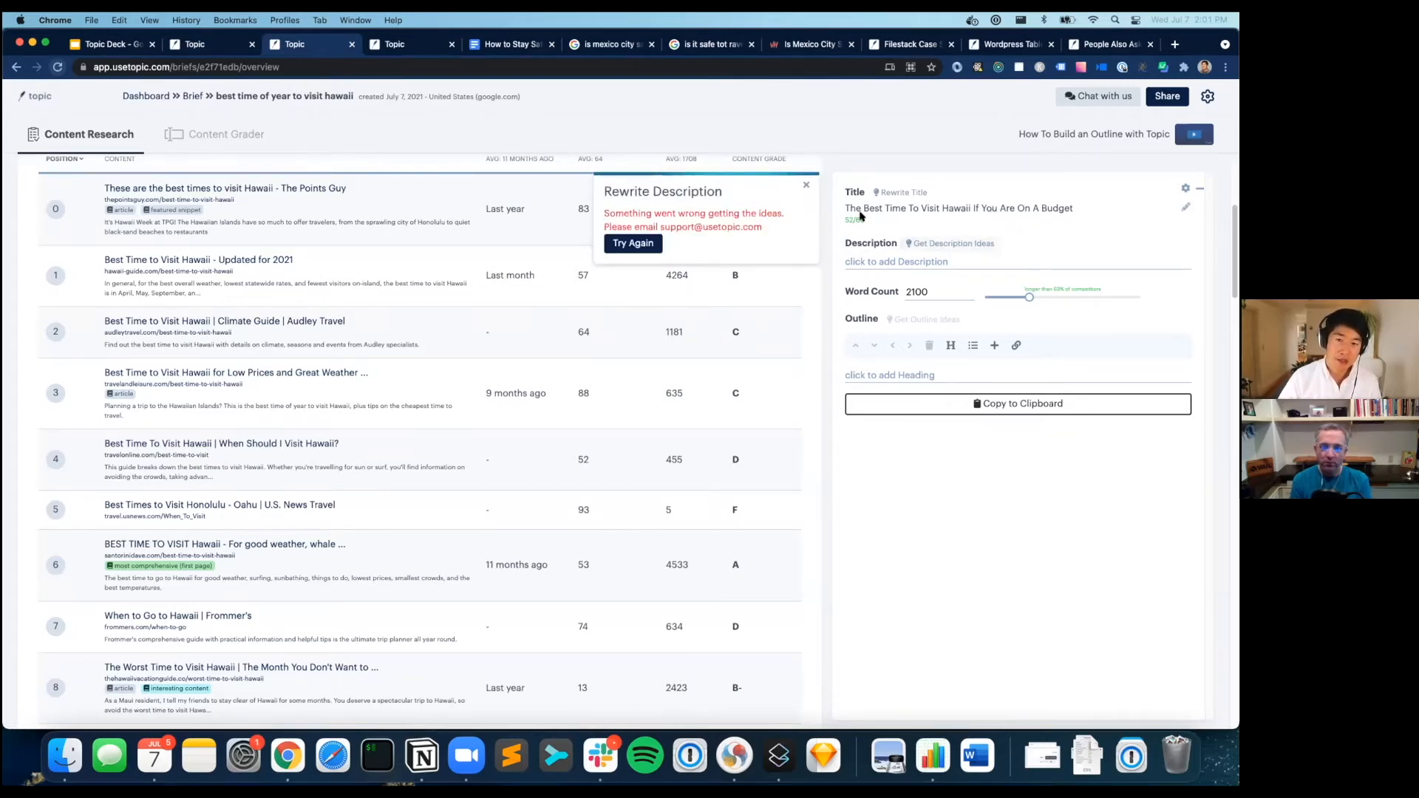
pyautogui.click(801, 185)
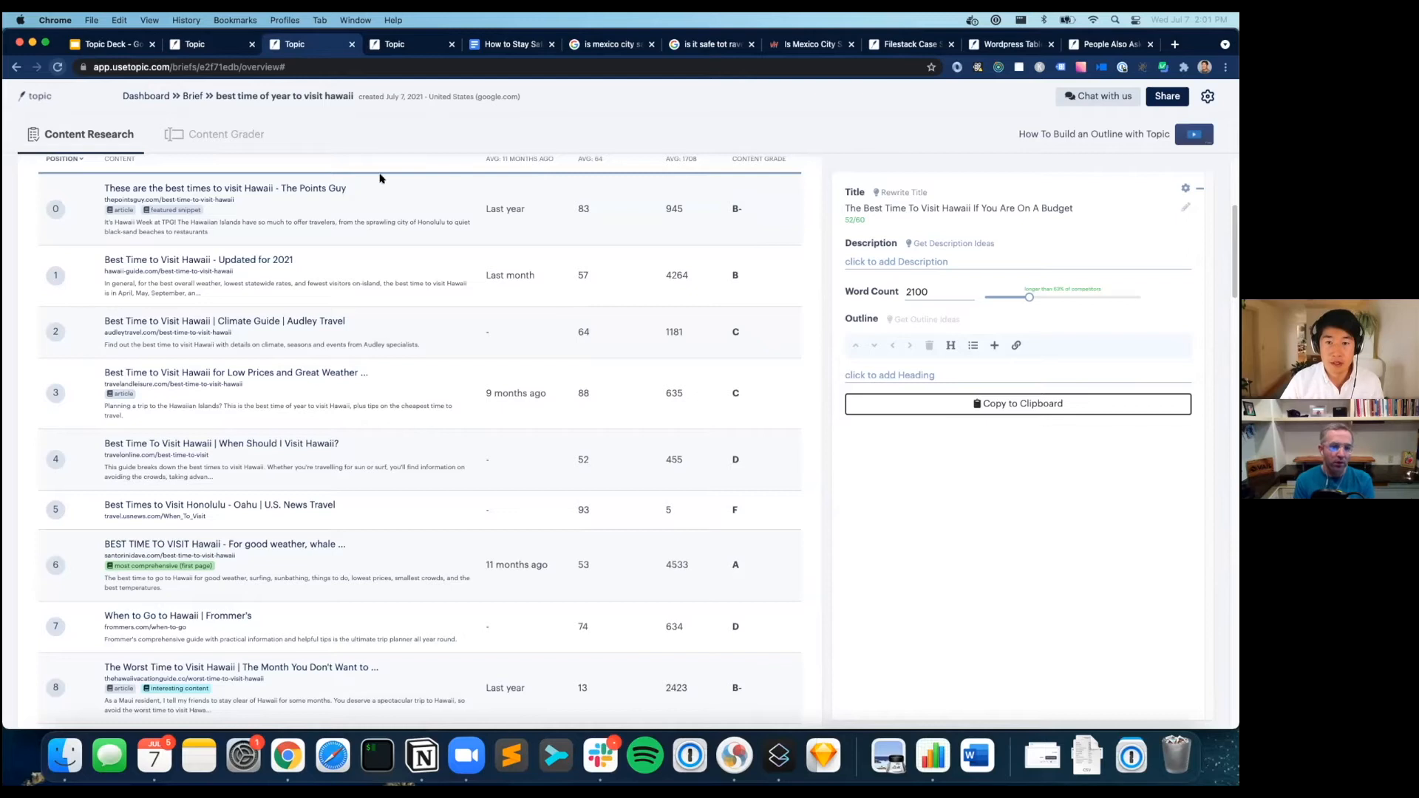
pyautogui.click(194, 45)
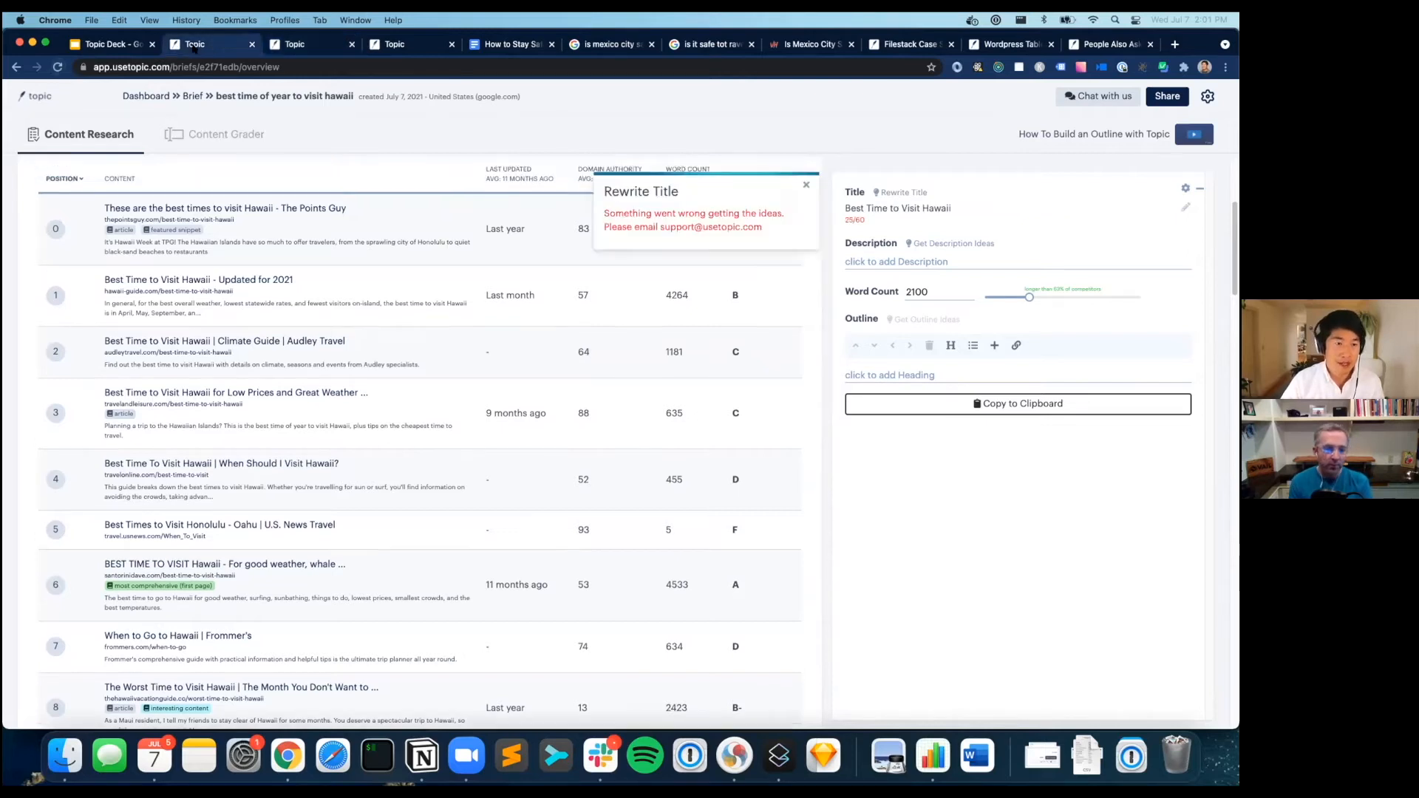
pyautogui.click(804, 186)
pyautogui.click(57, 68)
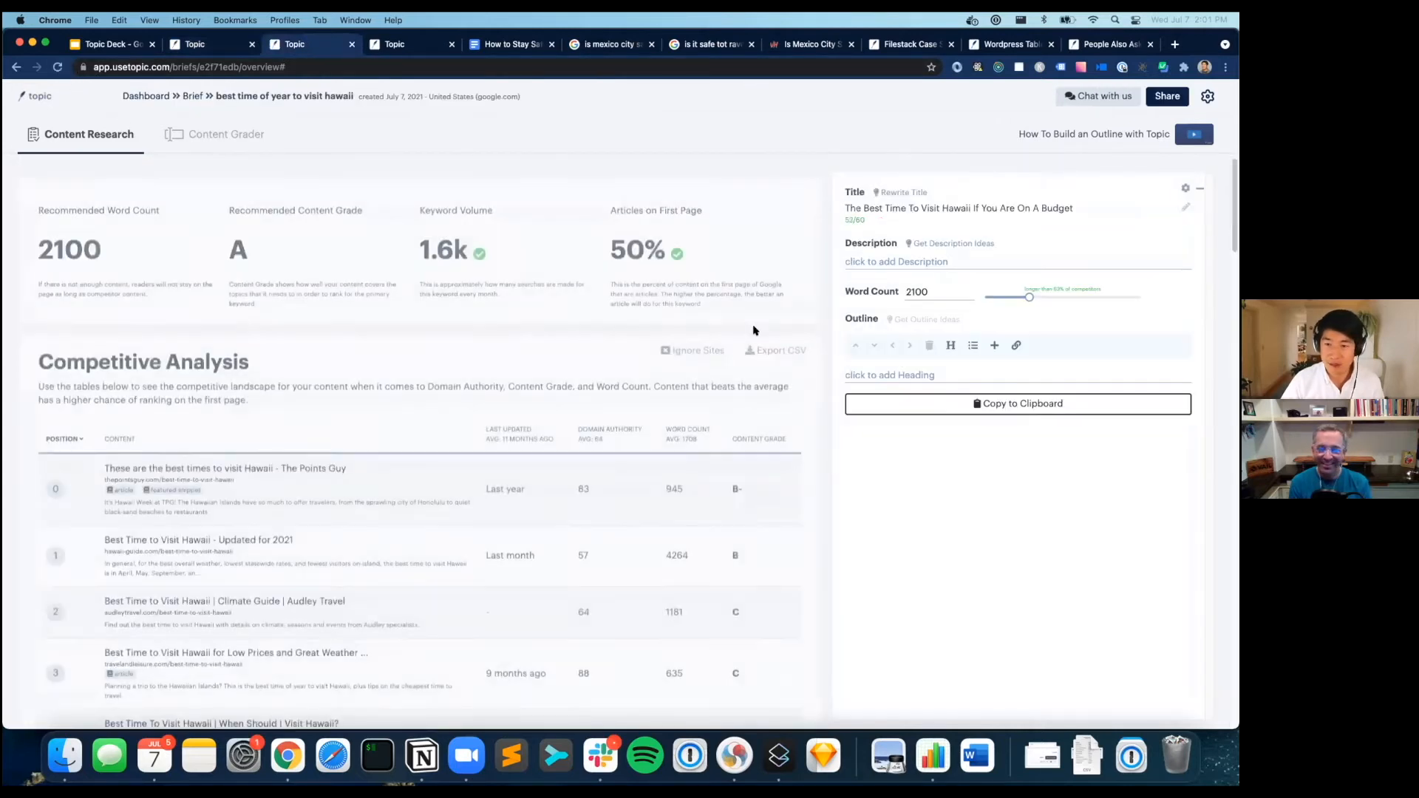
# Generate description ideas and apply the one beginning "If you're planning to visit the islands, finding a location that is affordable".
pyautogui.click(952, 244)
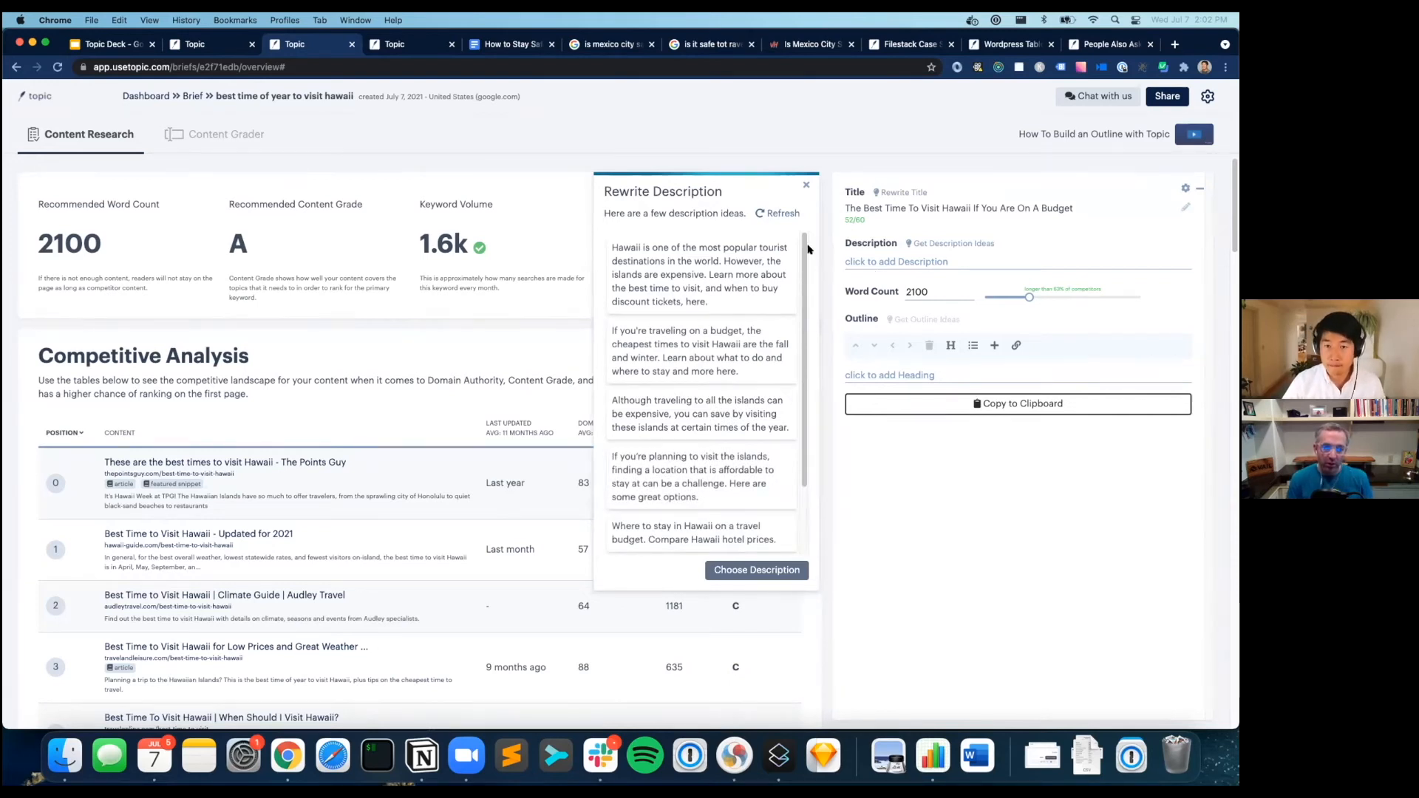
pyautogui.scroll(-3, 711, 290)
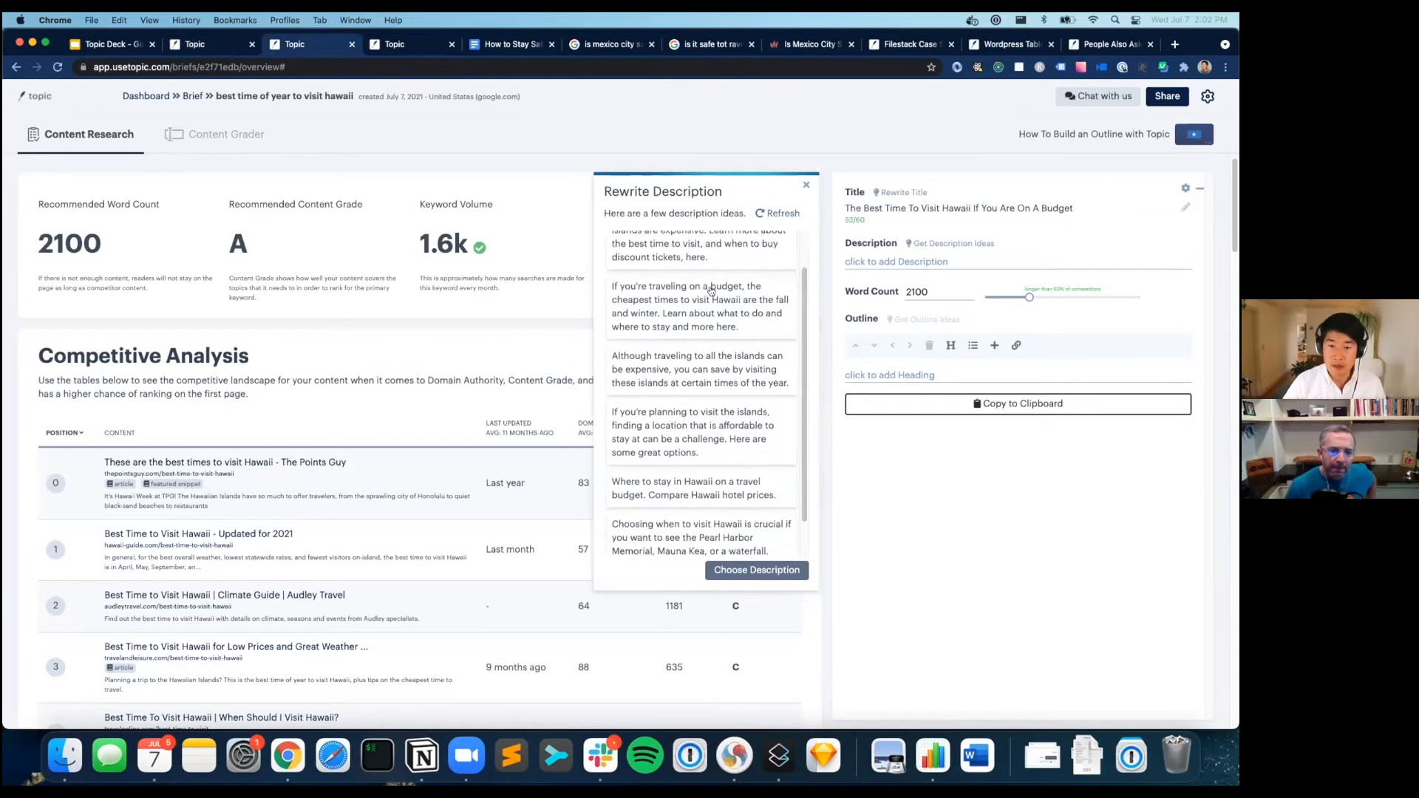
pyautogui.click(715, 442)
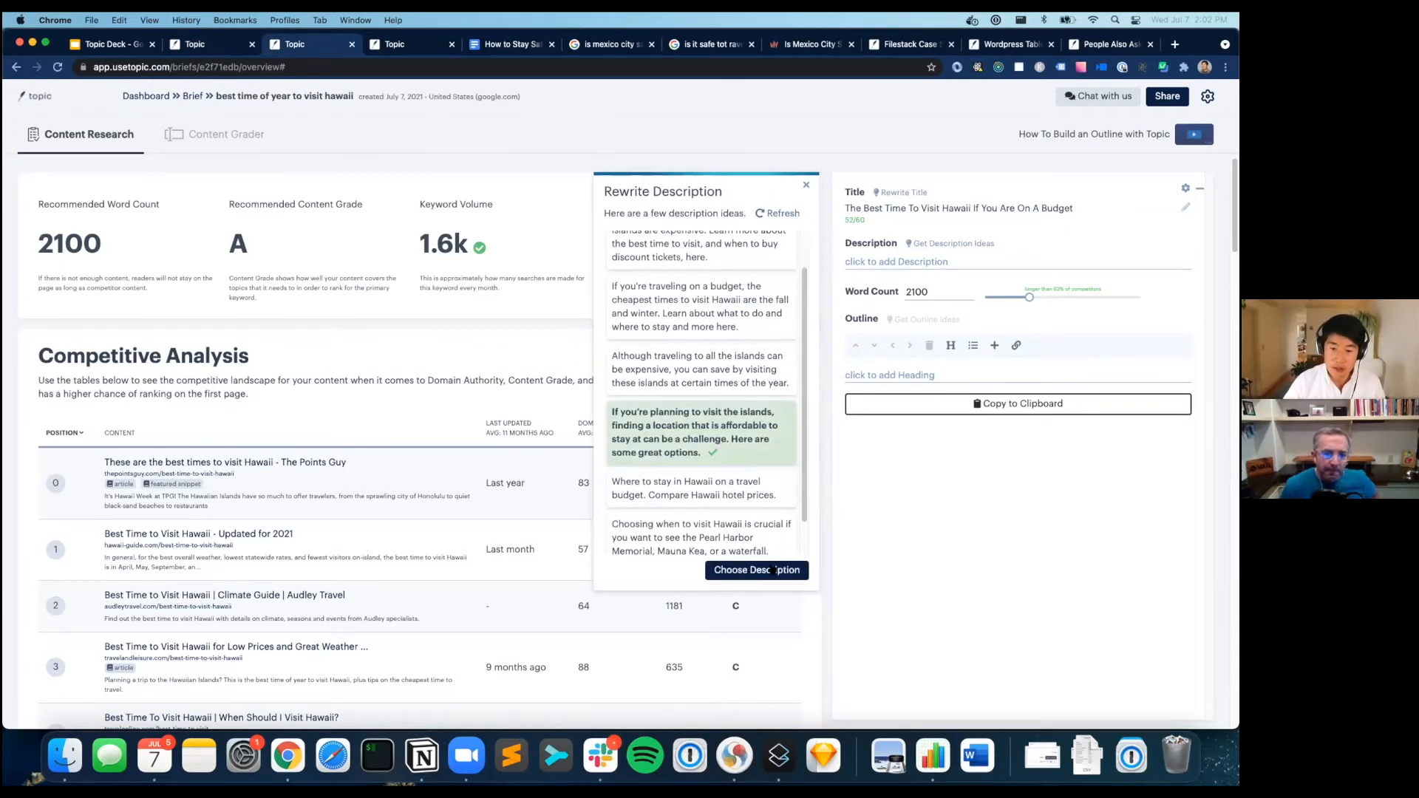
pyautogui.click(768, 570)
# Generate outline ideas, refresh them once, and add the headings "Budget Hotels On The Island" and "Budget Places To Eat On The Island".
pyautogui.click(925, 335)
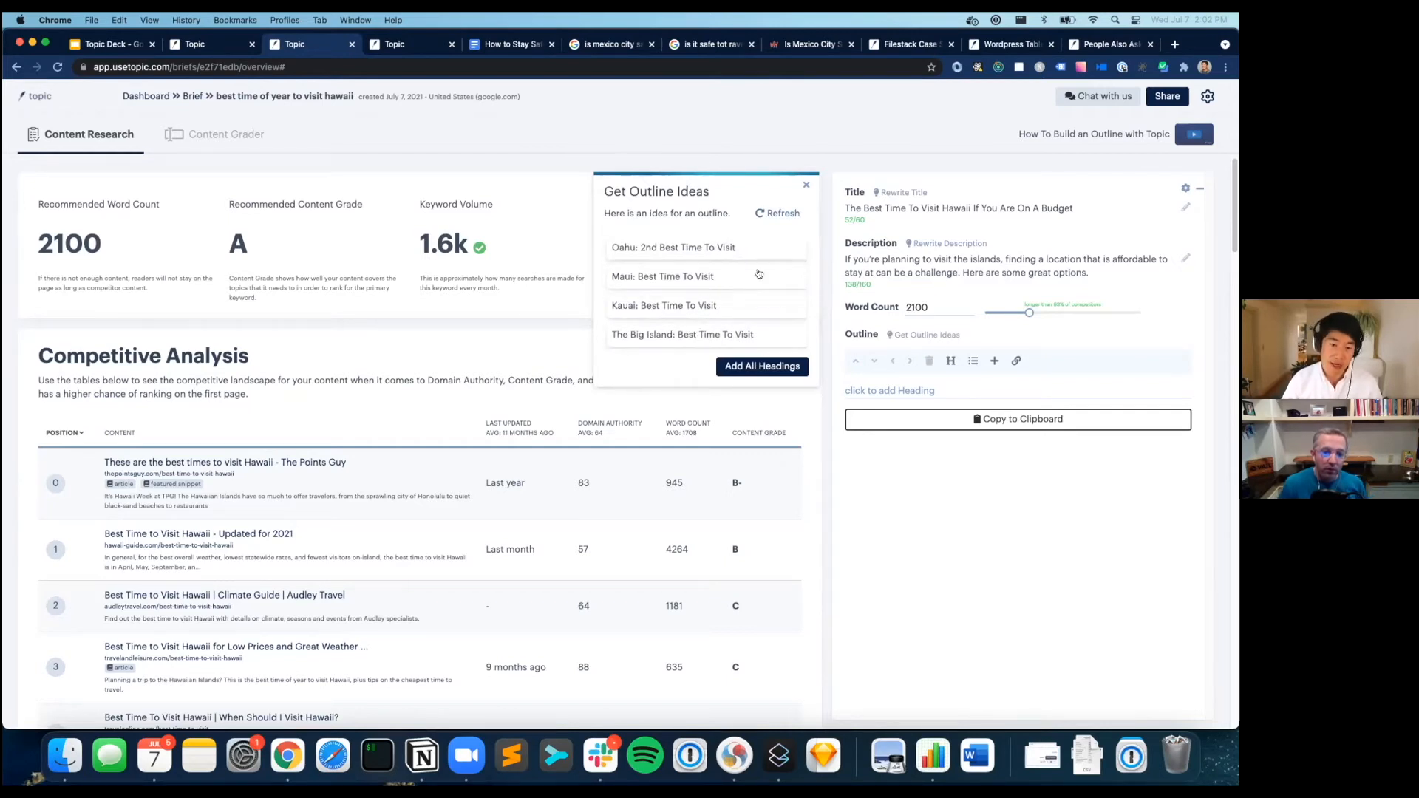
pyautogui.click(783, 215)
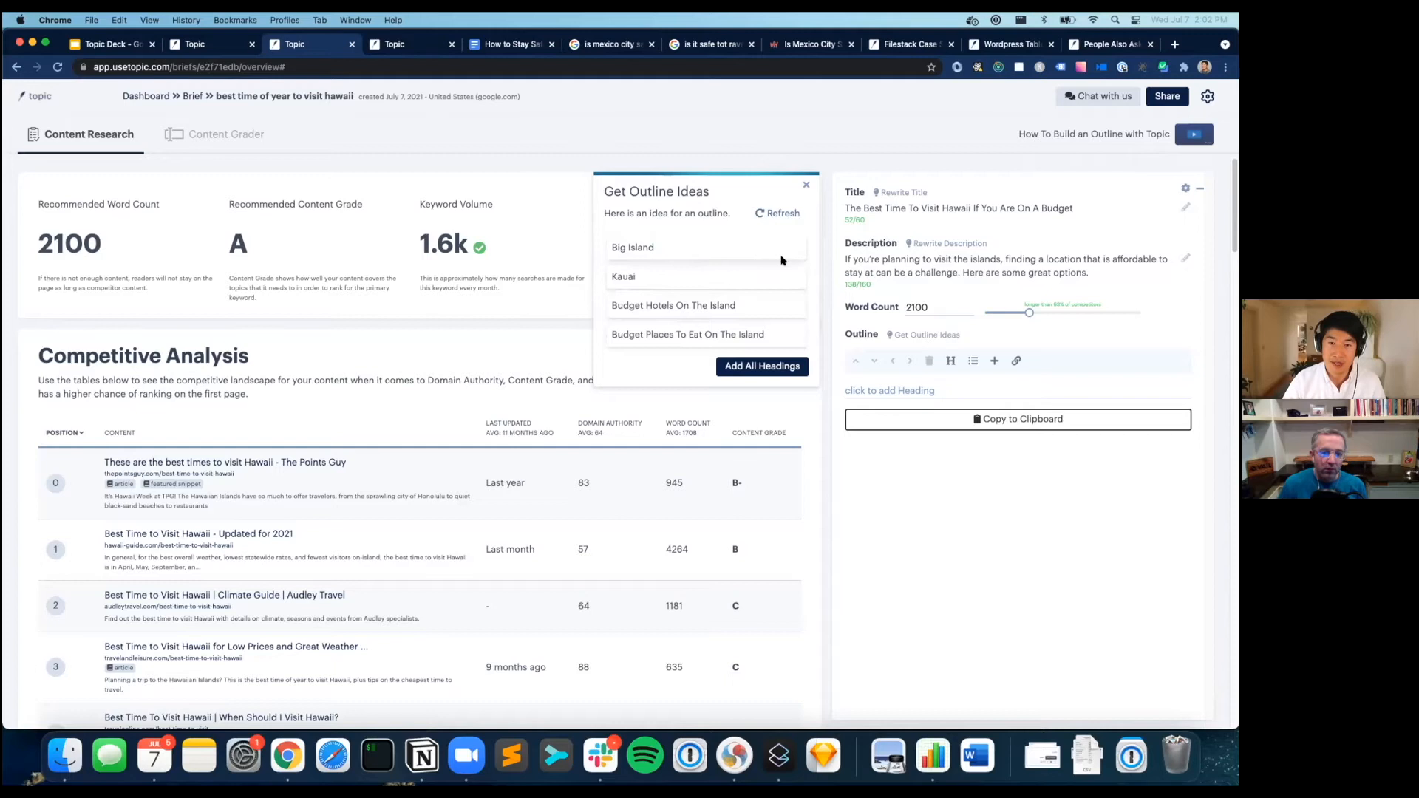
pyautogui.click(744, 306)
pyautogui.click(745, 332)
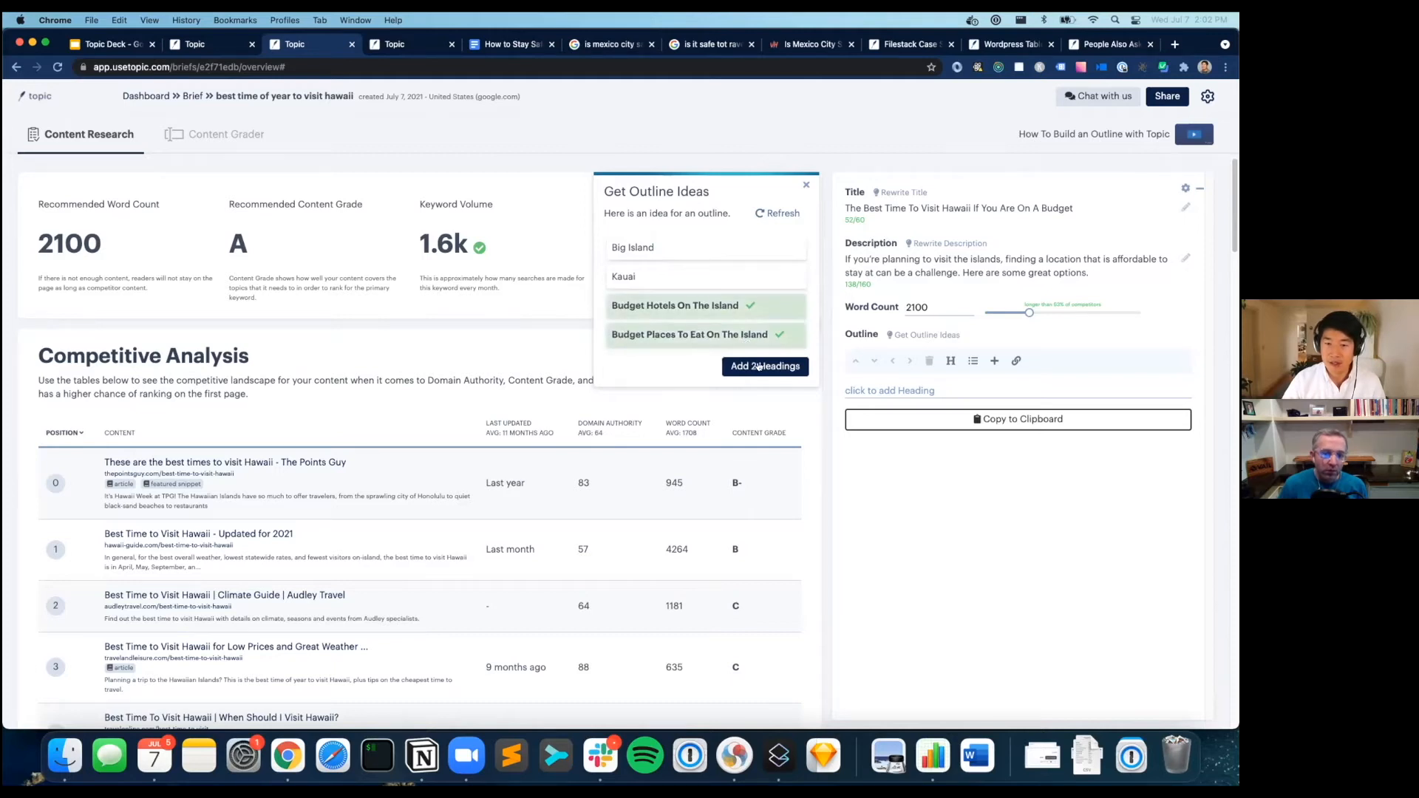
pyautogui.click(759, 366)
# Show all competitor outlines and add "Affordable Airfare" and "Affordable Hotels" from The Points Guy's outline to the brief.
pyautogui.scroll(-10, 655, 385)
pyautogui.scroll(-10, 671, 381)
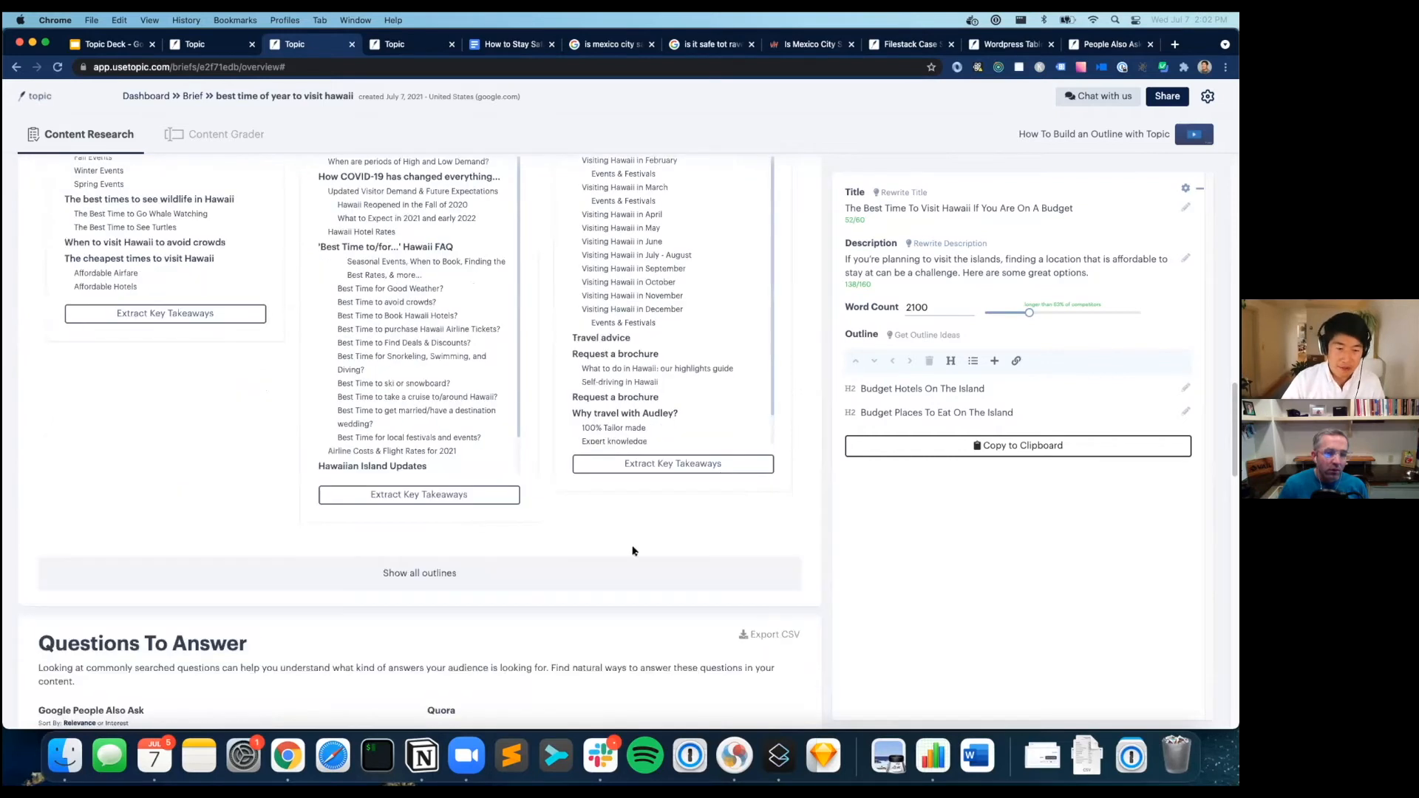
pyautogui.click(541, 589)
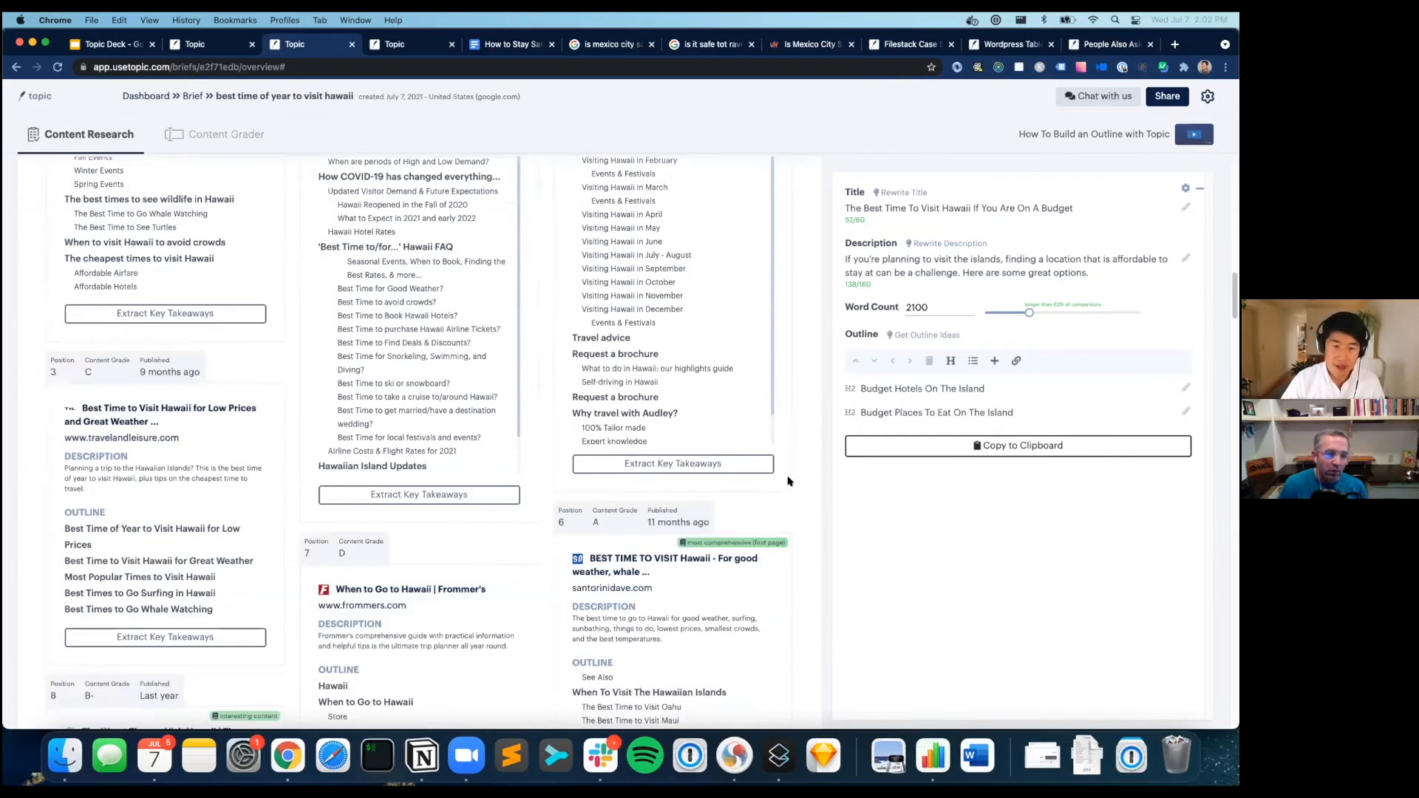
pyautogui.scroll(3, 789, 467)
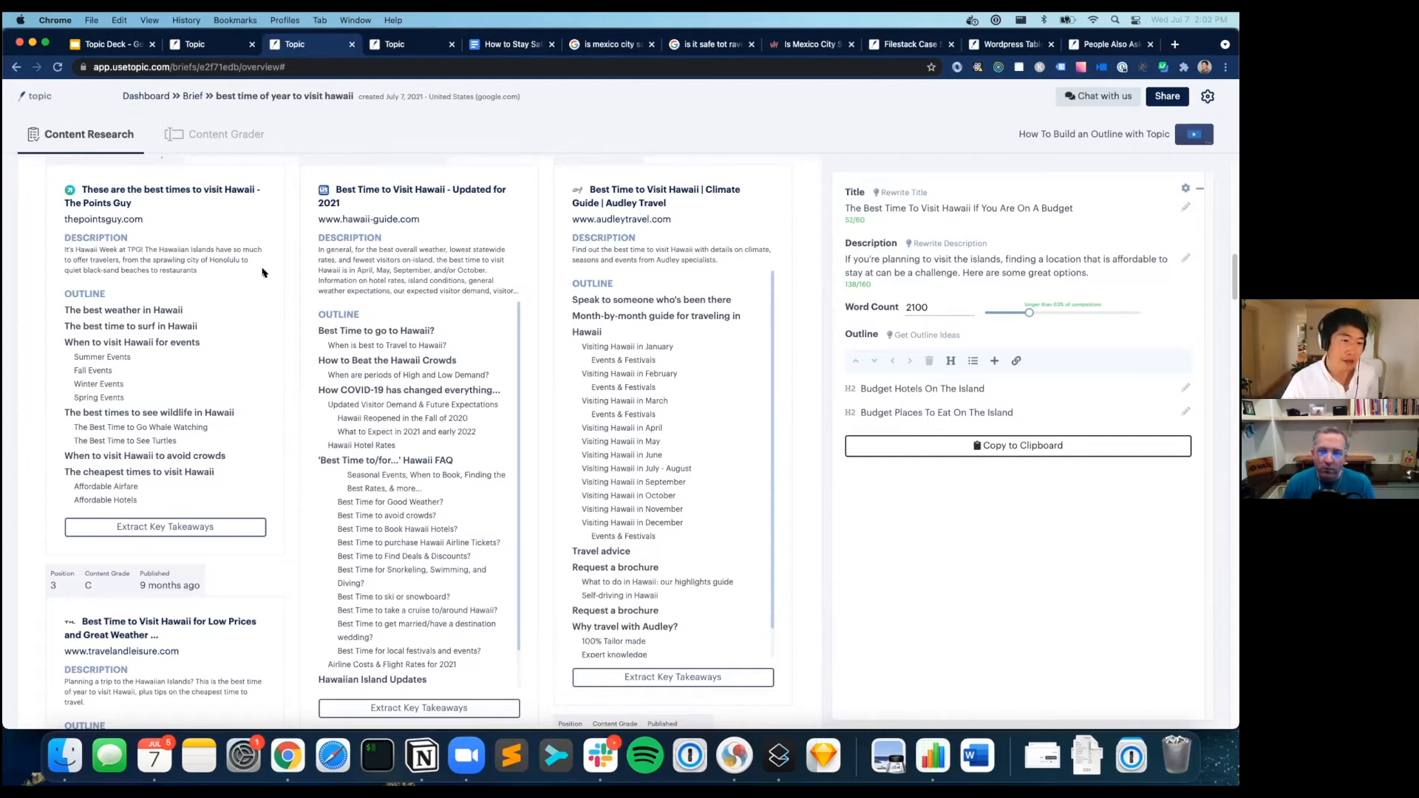
pyautogui.scroll(-2, 268, 267)
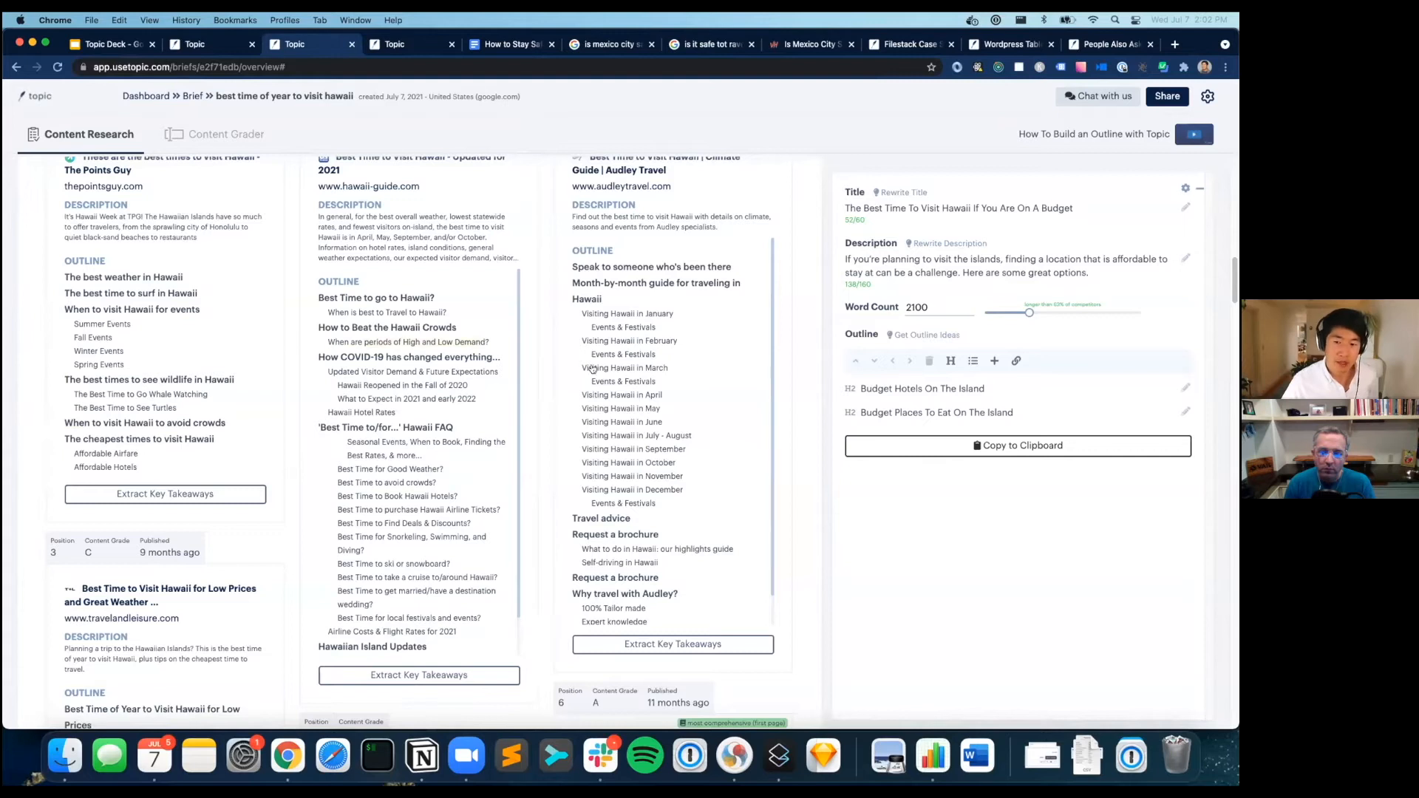
pyautogui.click(118, 454)
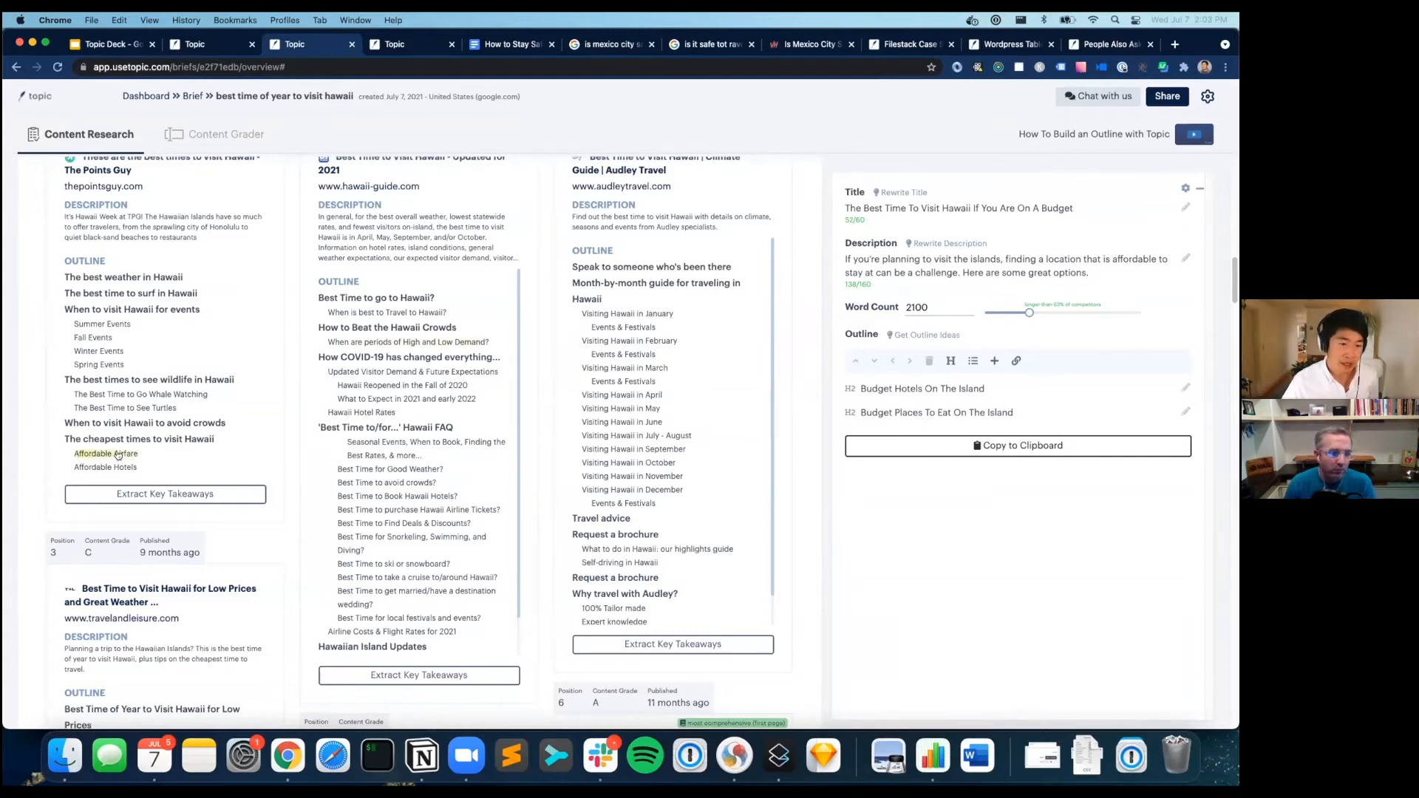
pyautogui.click(116, 467)
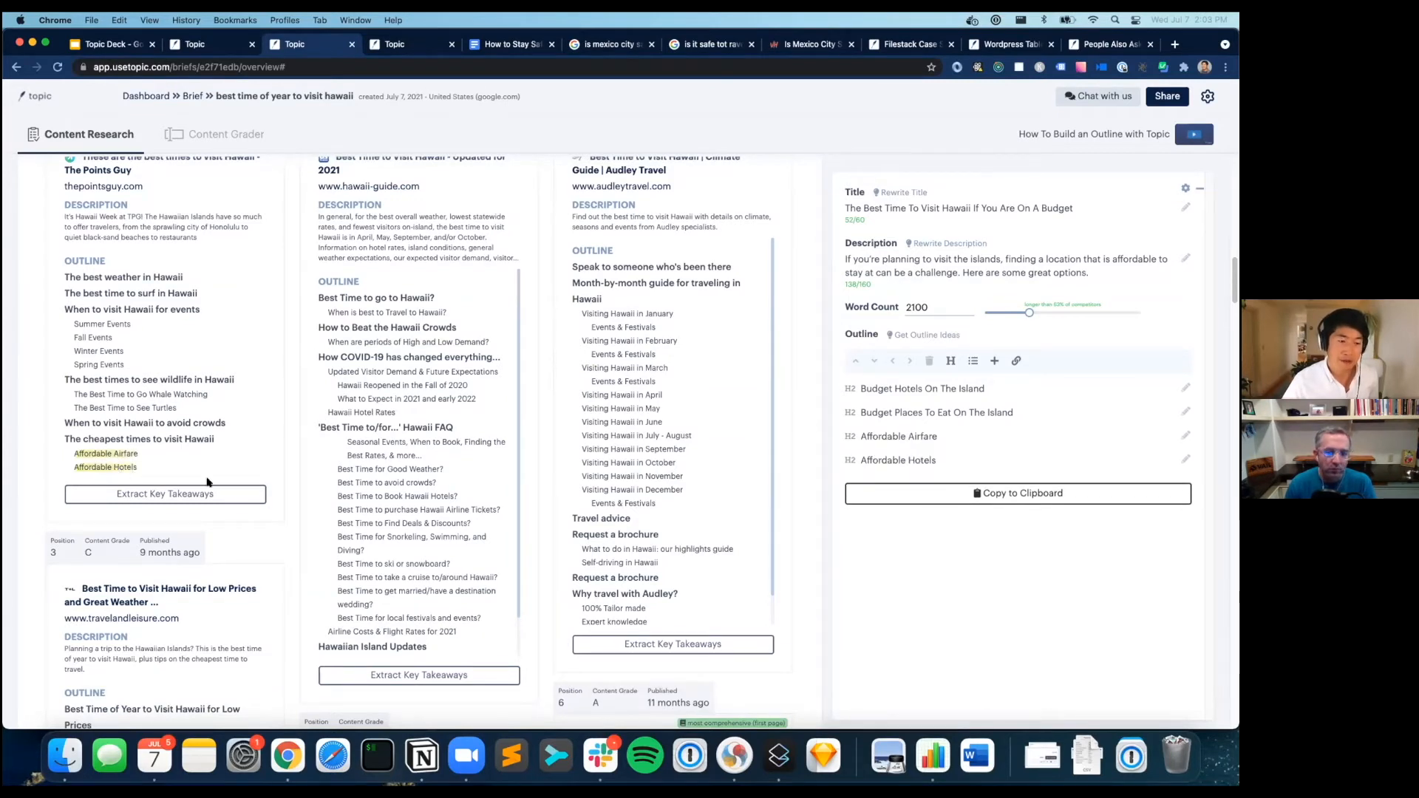
# Add the heading "Choosing the Right Time of Month" above "Affordable Airfare" and "Affordable Hotels", and make those two its H3 subheadings.
pyautogui.click(994, 362)
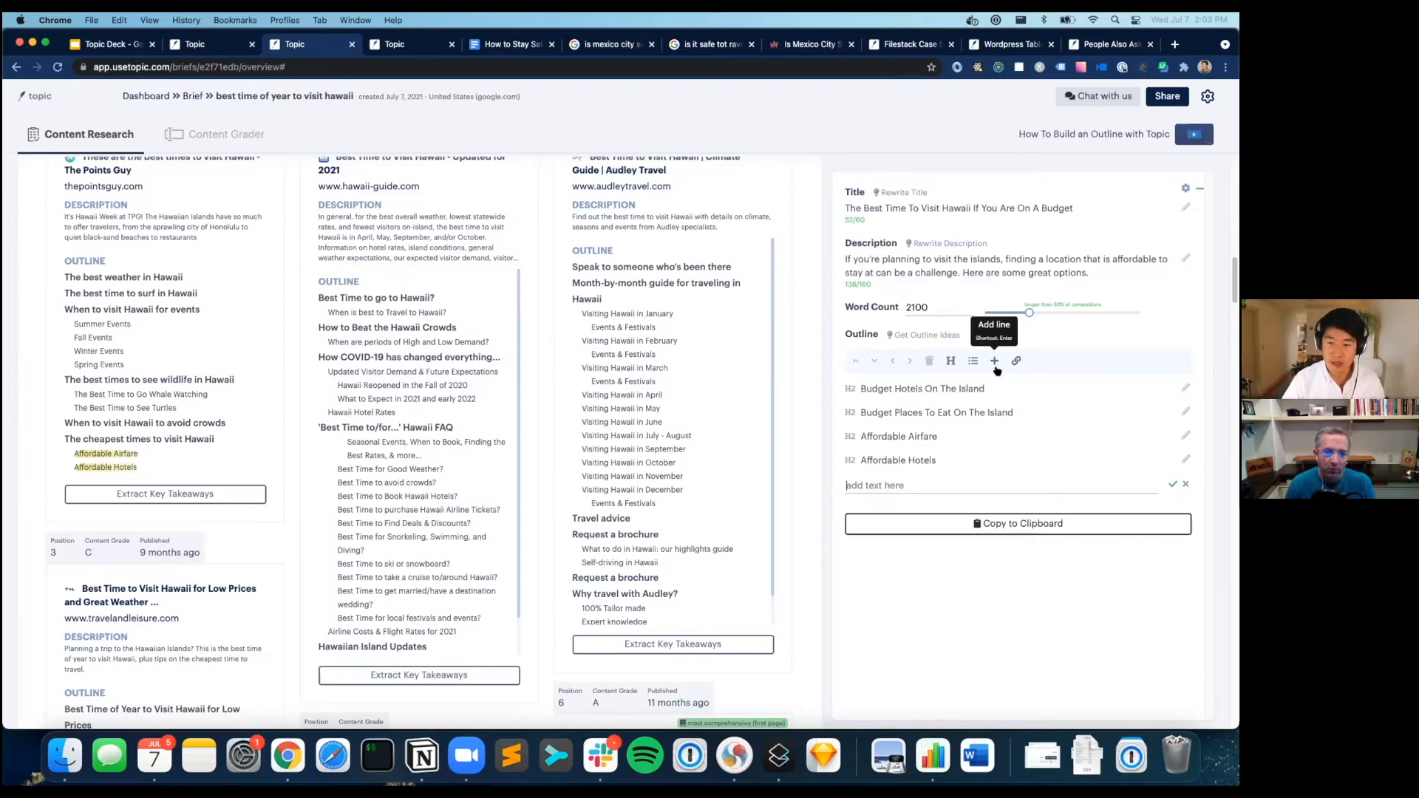
pyautogui.write('Choosing the Right Time of Month')
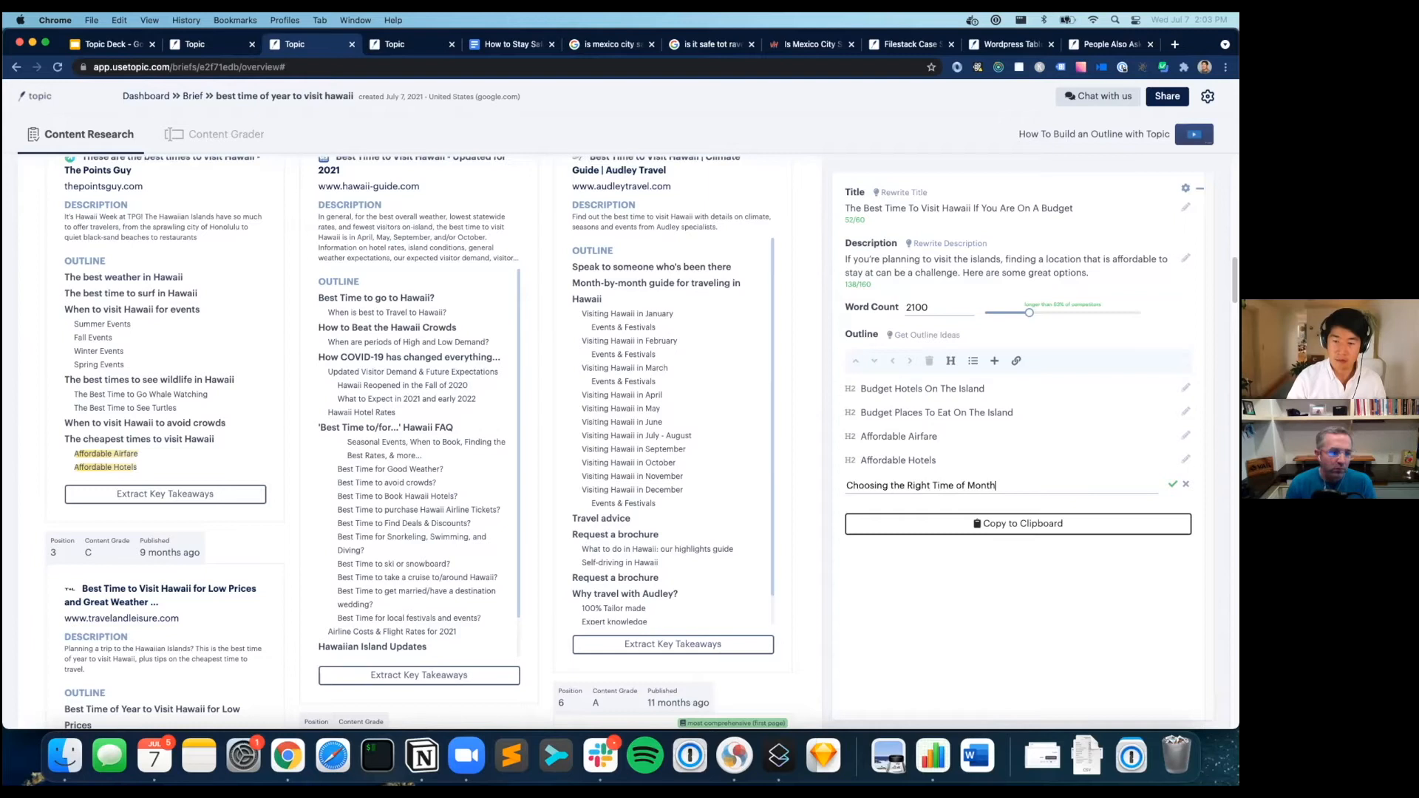
pyautogui.press('Return')
pyautogui.moveTo(916, 490)
pyautogui.mouseDown()
pyautogui.moveTo(914, 423)
pyautogui.moveTo(906, 476)
pyautogui.mouseUp()
pyautogui.press('Tab')
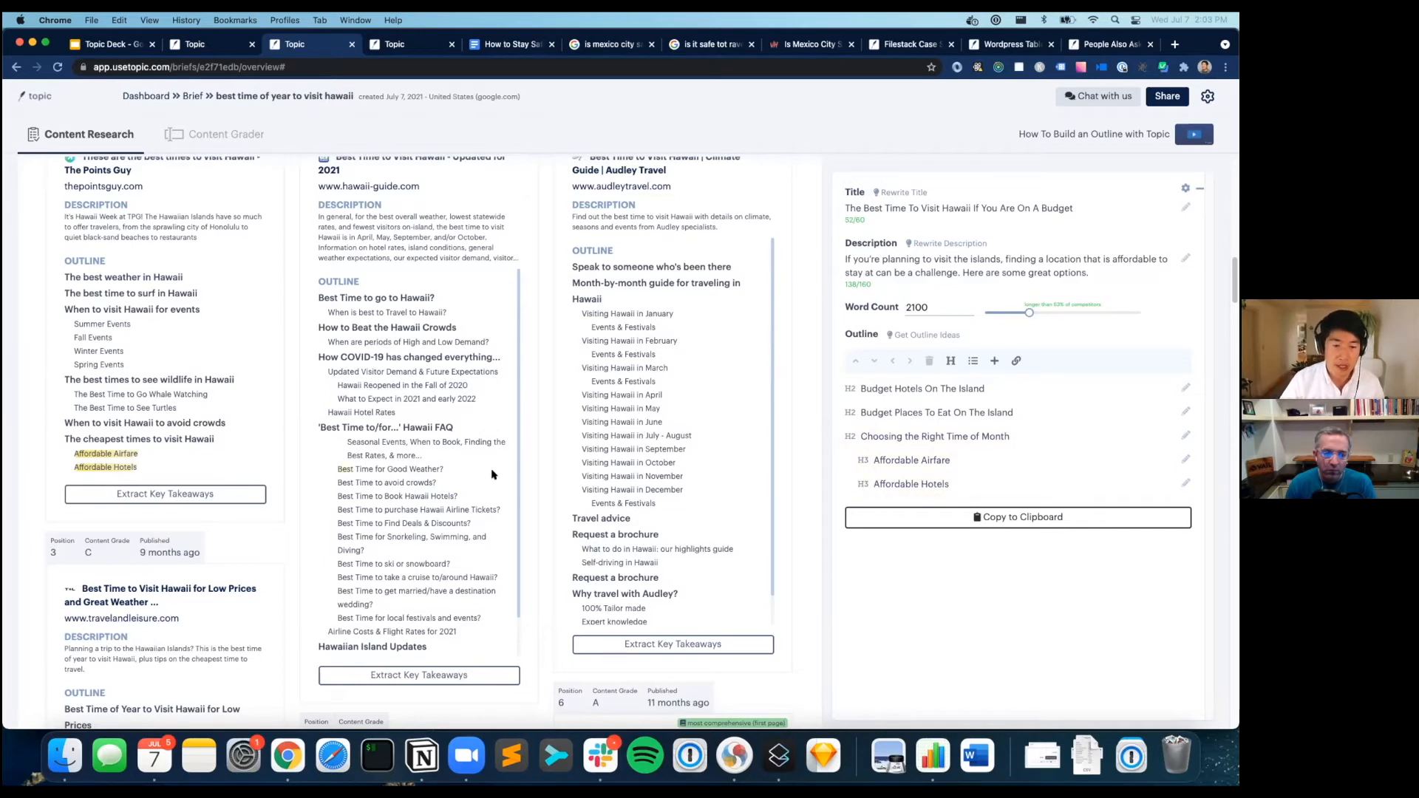
# Add "Best Time to Find Deals & Discounts?" from the hawaii-guide.com outline and move both budget headings to the end of the brief's outline.
pyautogui.scroll(-1, 511, 471)
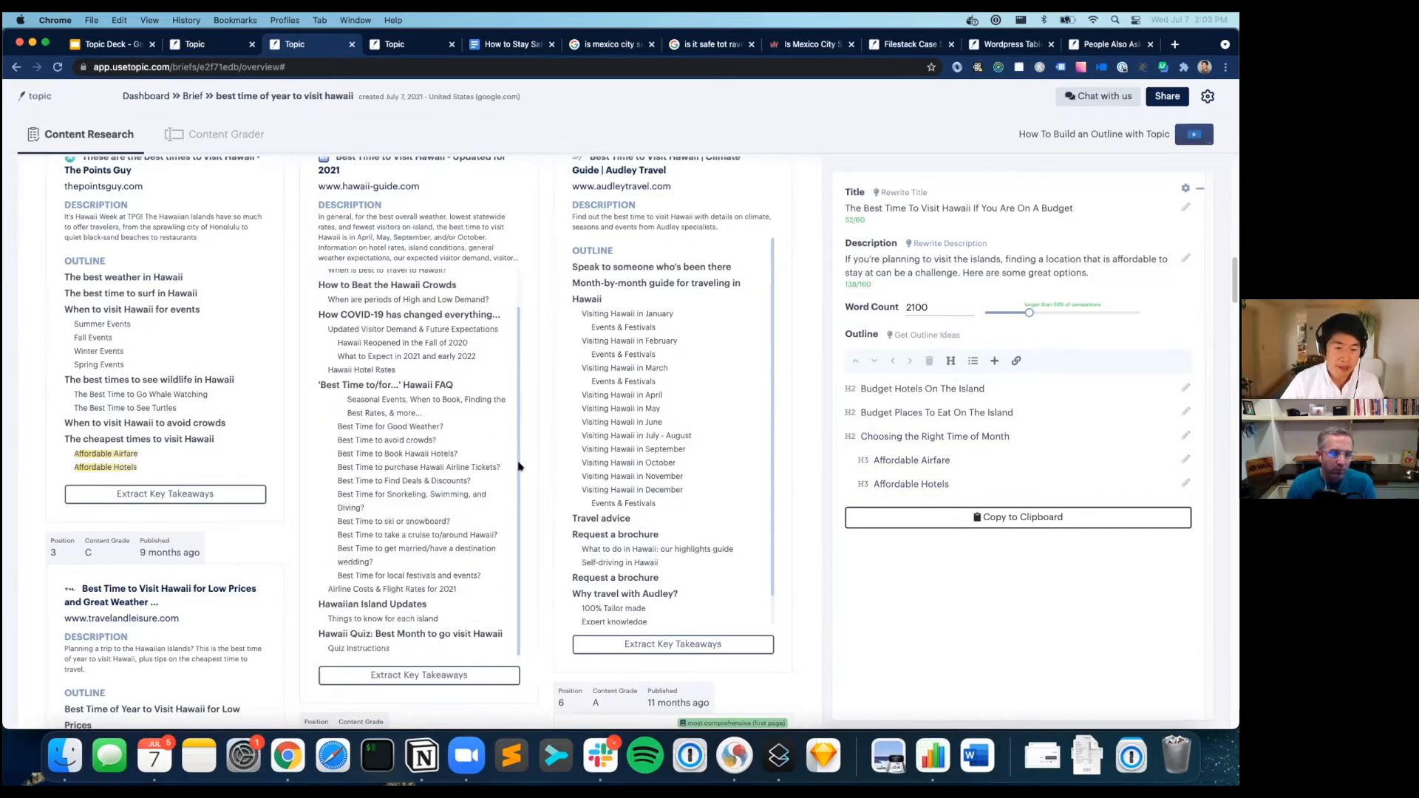
pyautogui.moveTo(447, 480); pyautogui.dragTo(943, 420)
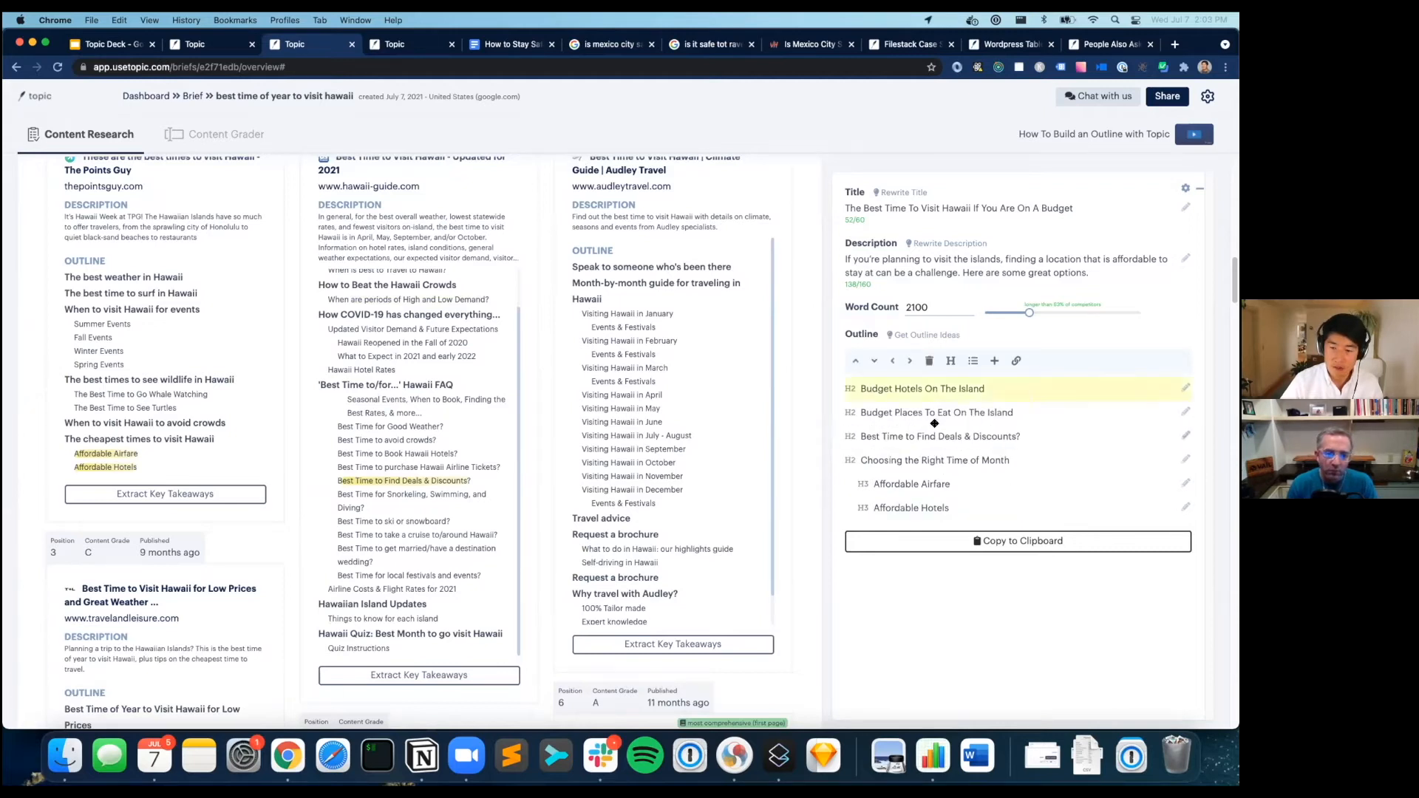
pyautogui.click(925, 411)
pyautogui.moveTo(929, 390); pyautogui.dragTo(929, 496)
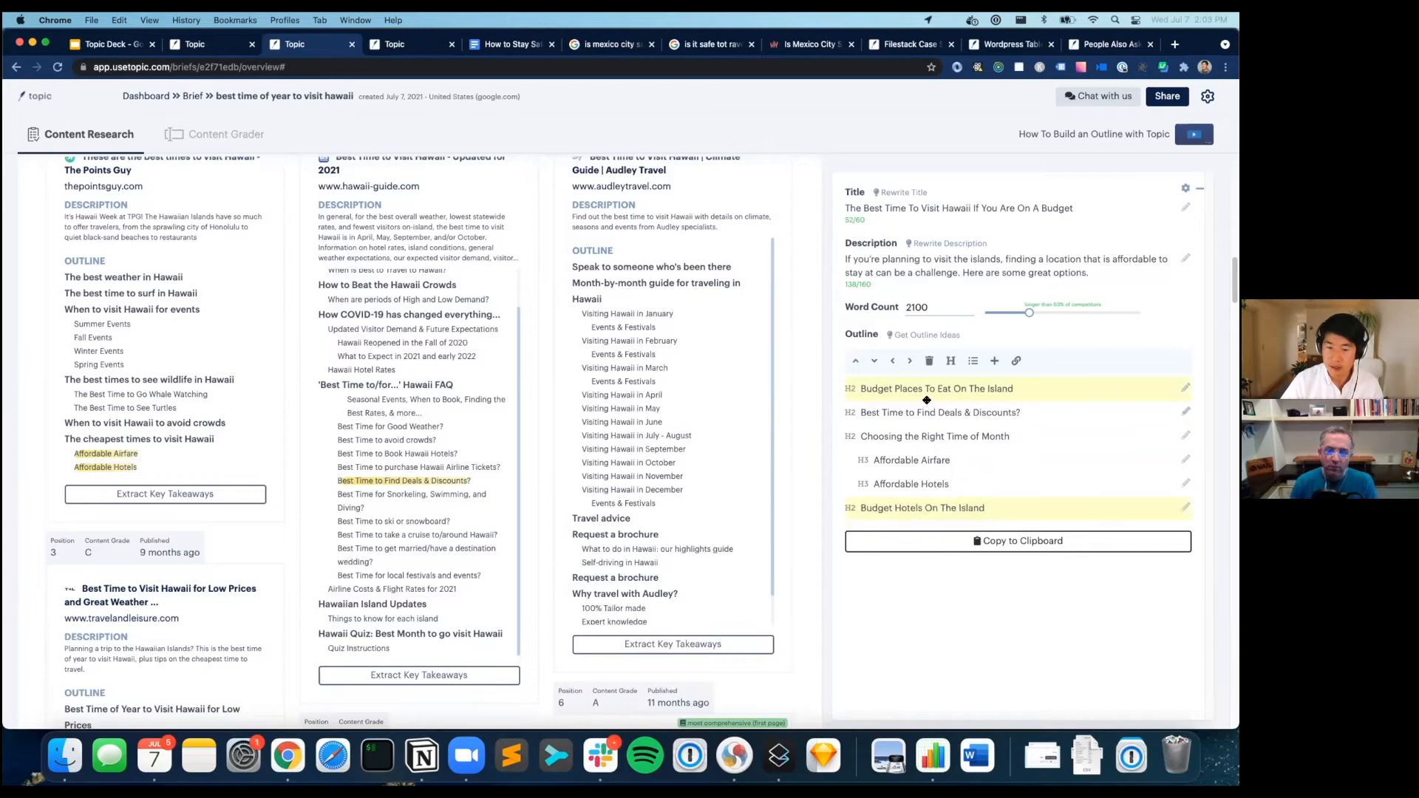
pyautogui.moveTo(925, 386); pyautogui.dragTo(923, 509)
# Look through the remaining competitor outlines down to the Questions To Answer section.
pyautogui.scroll(-5, 459, 360)
pyautogui.scroll(-7, 533, 361)
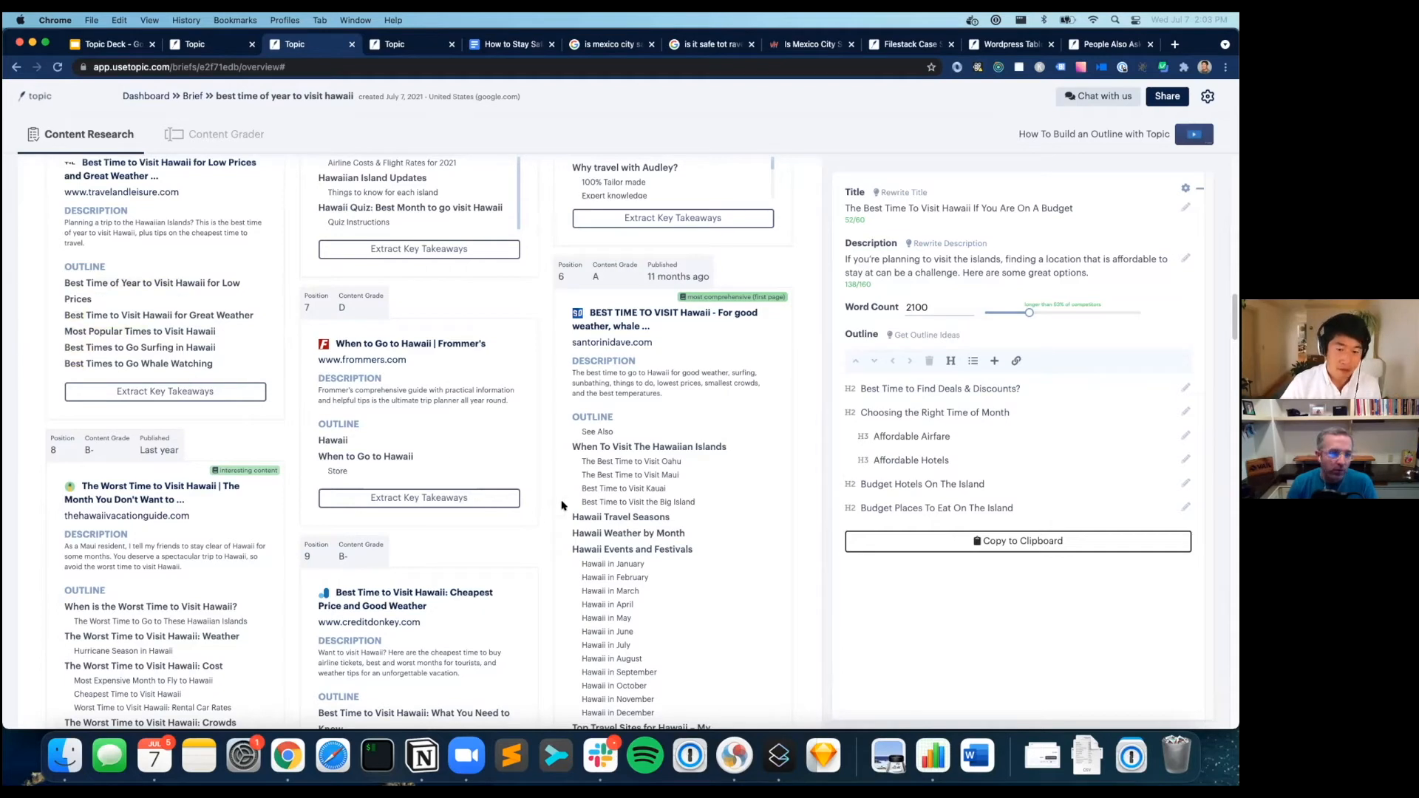
pyautogui.scroll(-5, 770, 422)
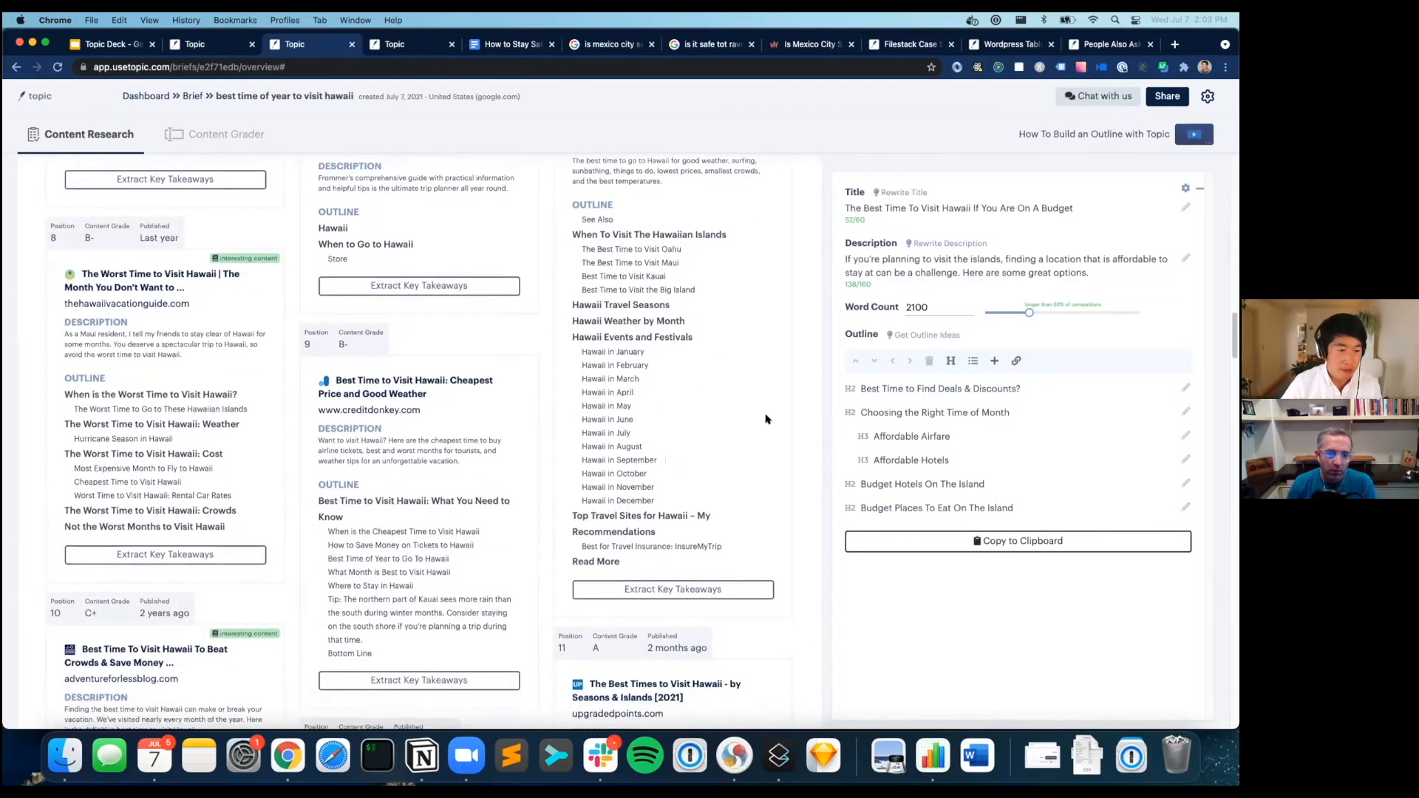
pyautogui.scroll(-4, 765, 419)
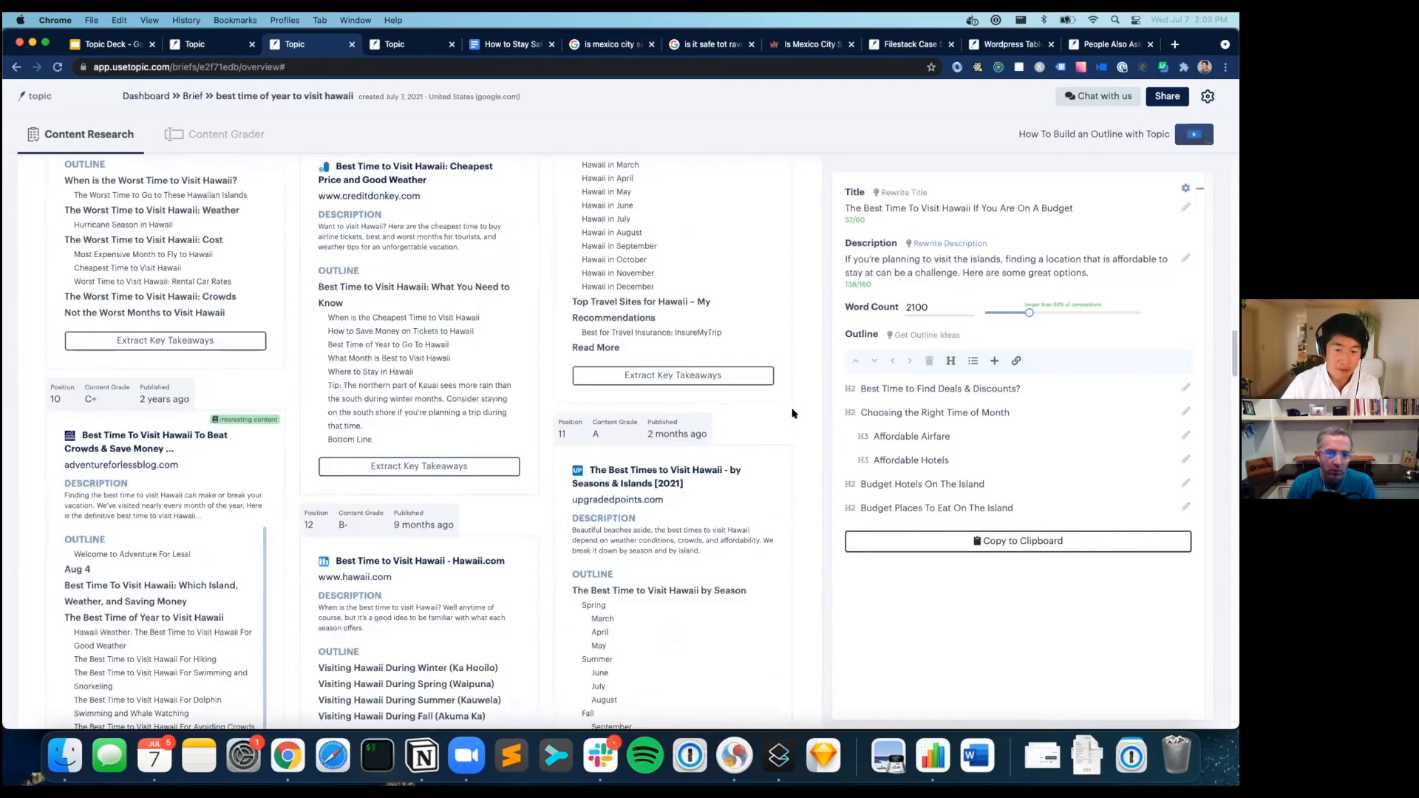
pyautogui.scroll(-20, 788, 416)
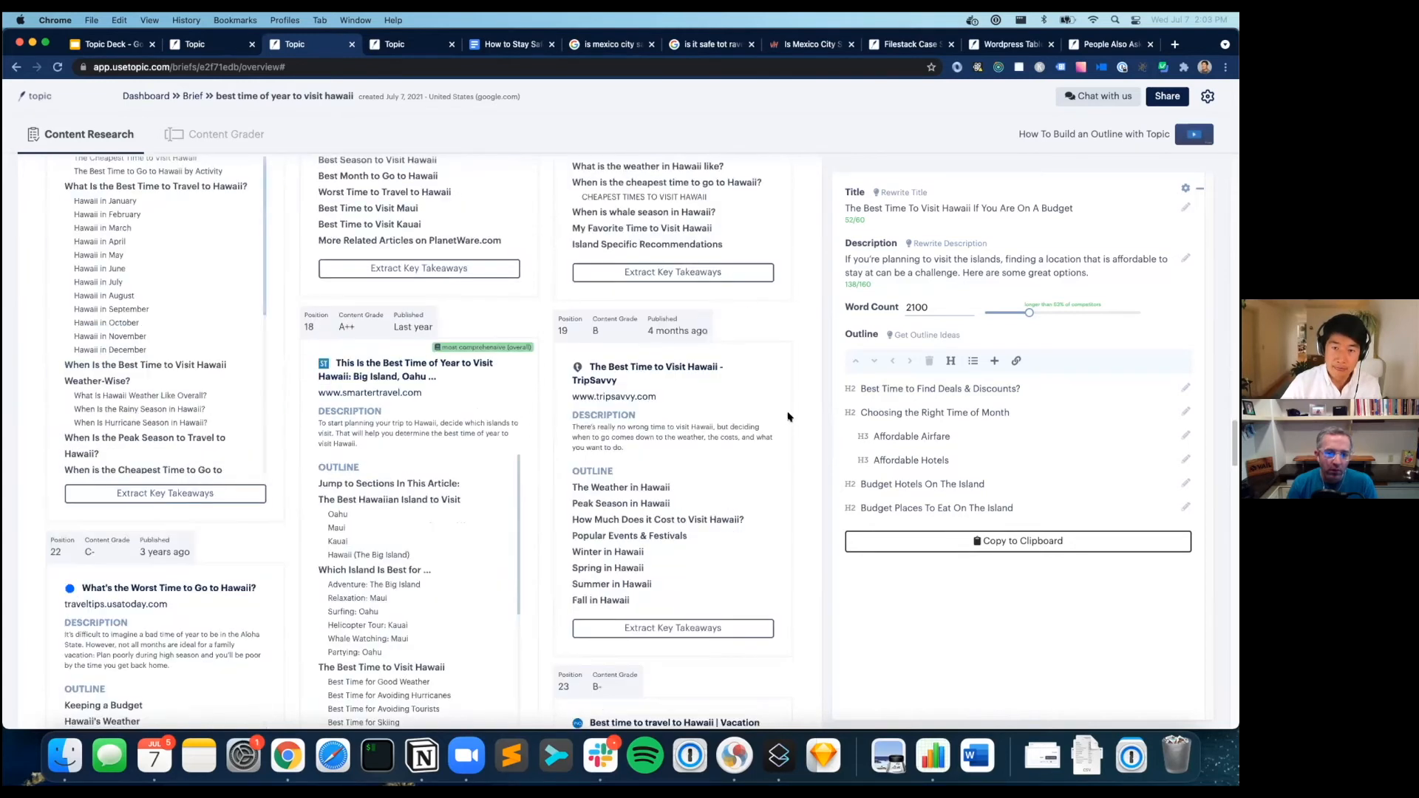
pyautogui.scroll(-15, 789, 416)
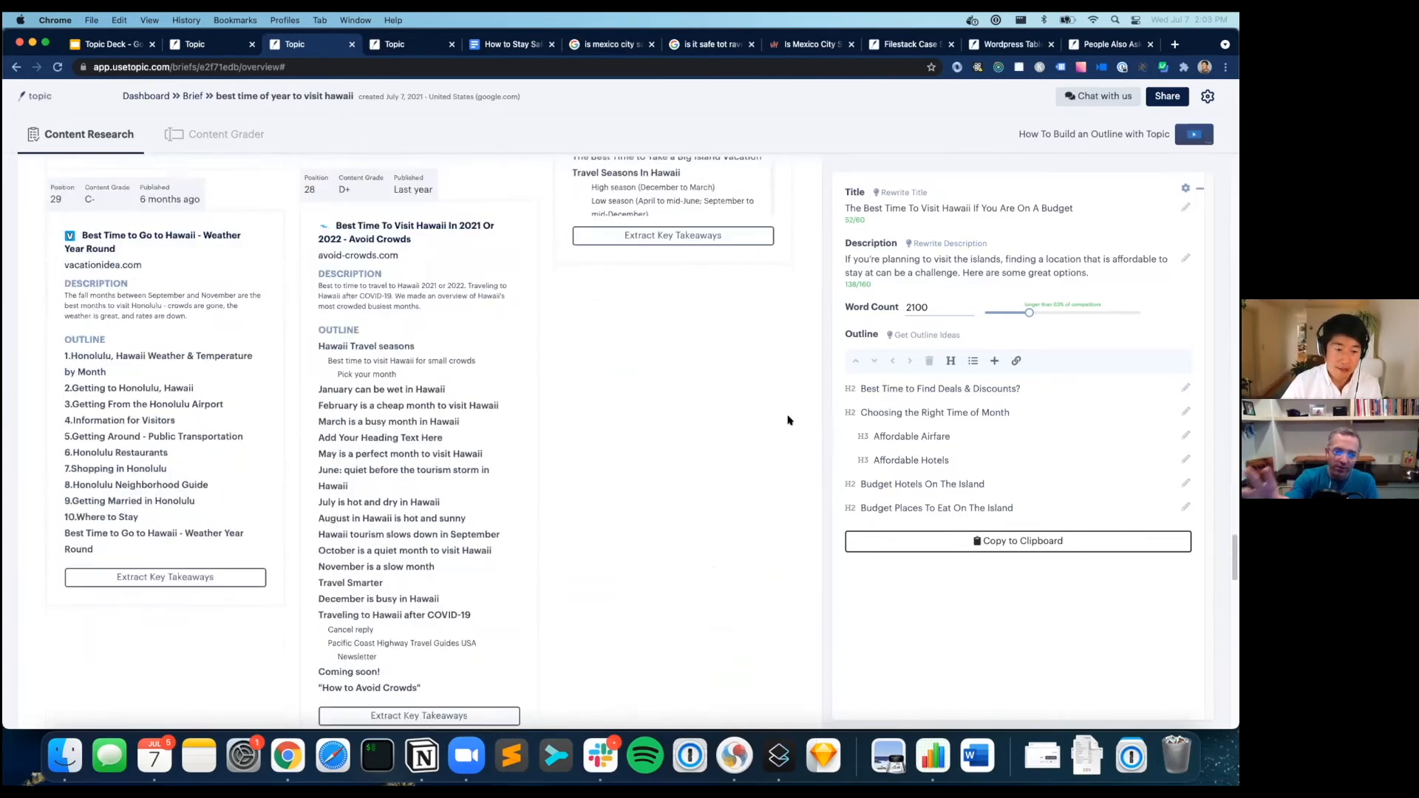
pyautogui.scroll(-2, 770, 419)
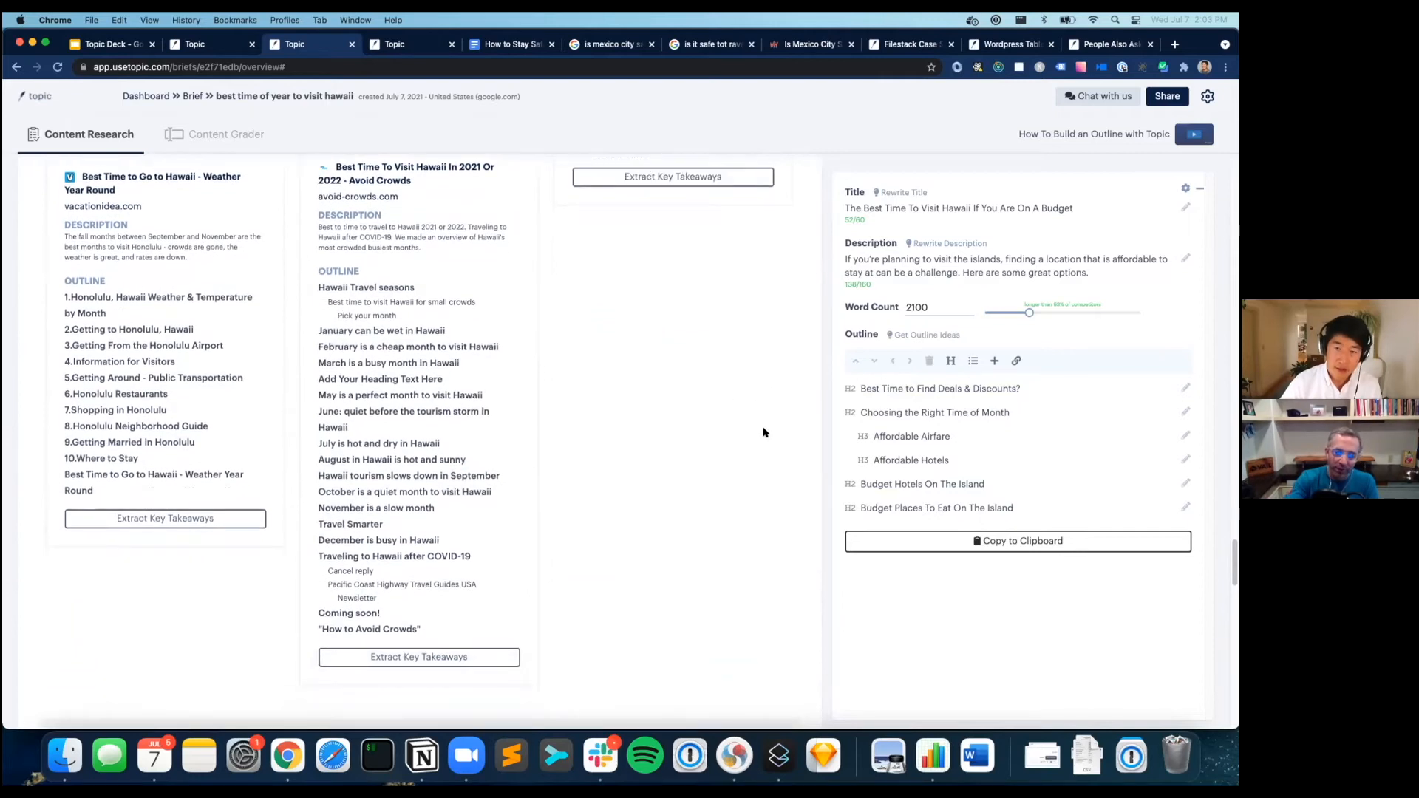
pyautogui.scroll(-6, 783, 447)
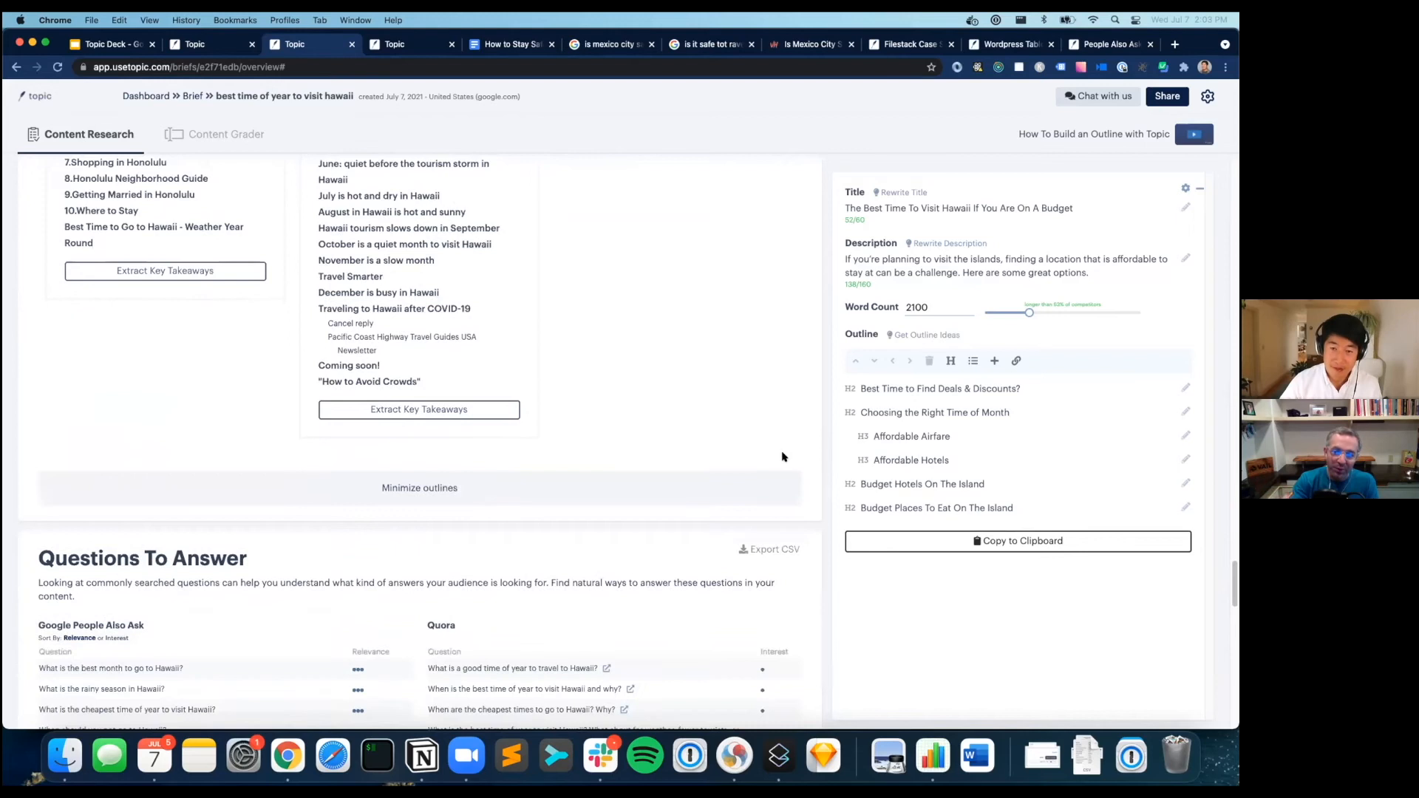
pyautogui.scroll(-1, 782, 456)
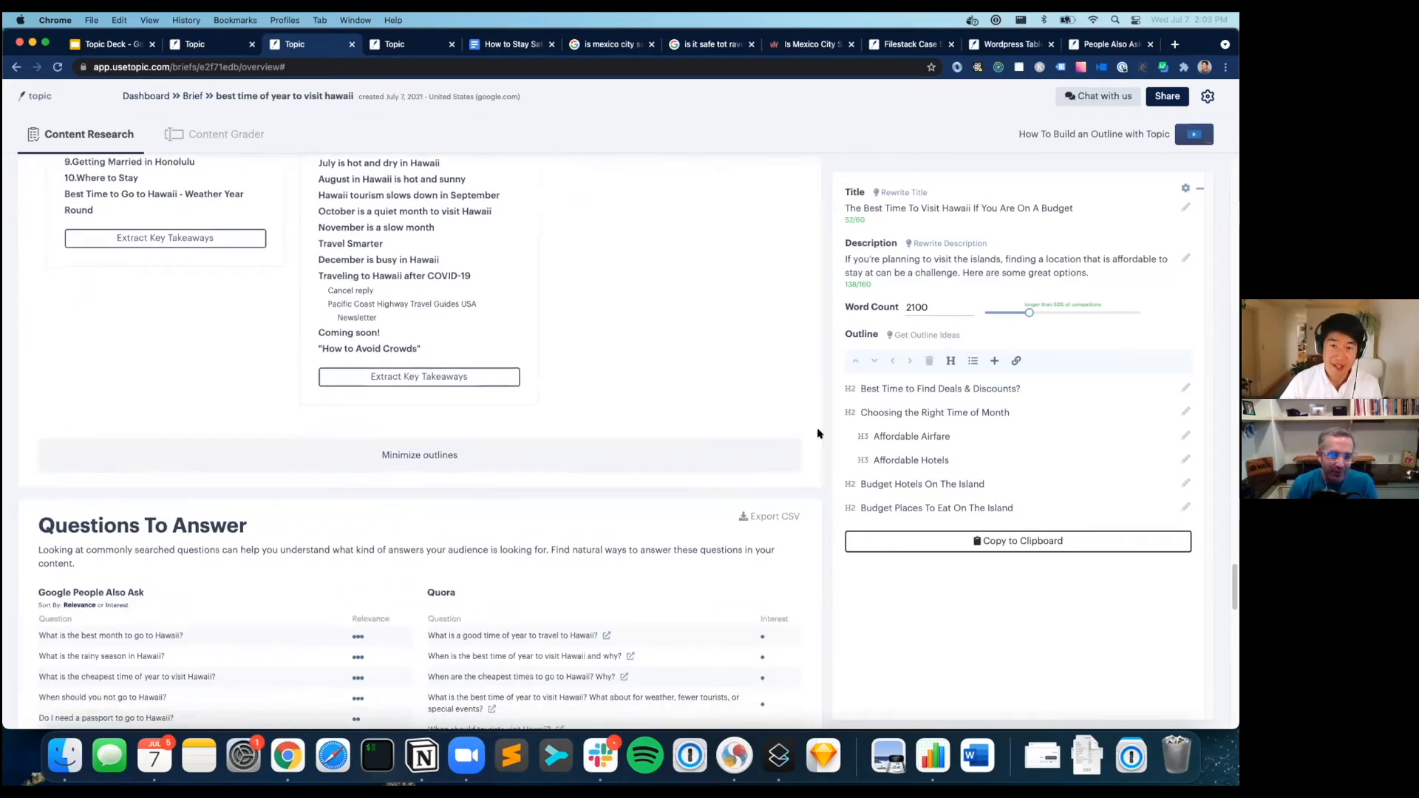
# Add the Google questions about Hawaii's rainy season, needing a passport and the average trip cost to the outline.
pyautogui.scroll(-6, 817, 433)
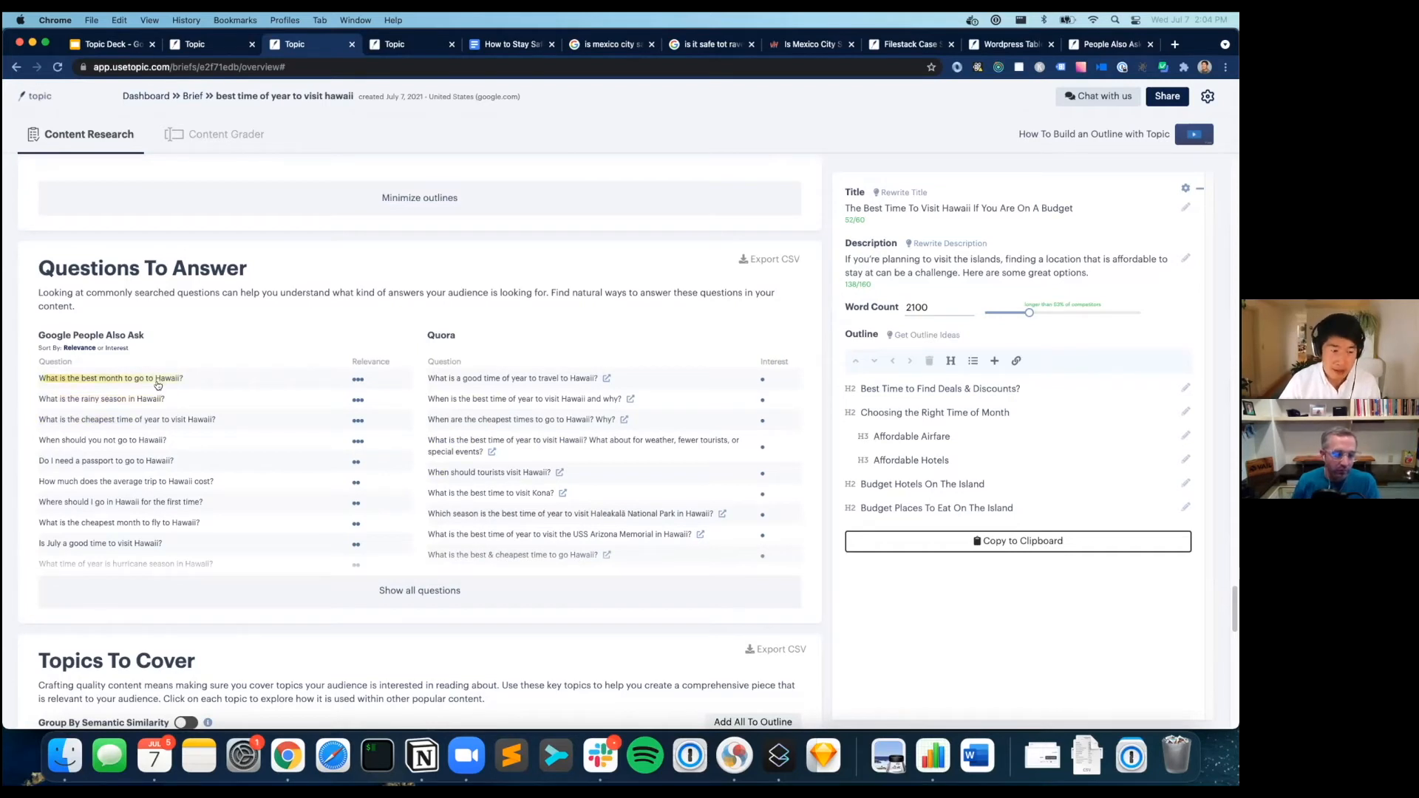
pyautogui.click(156, 398)
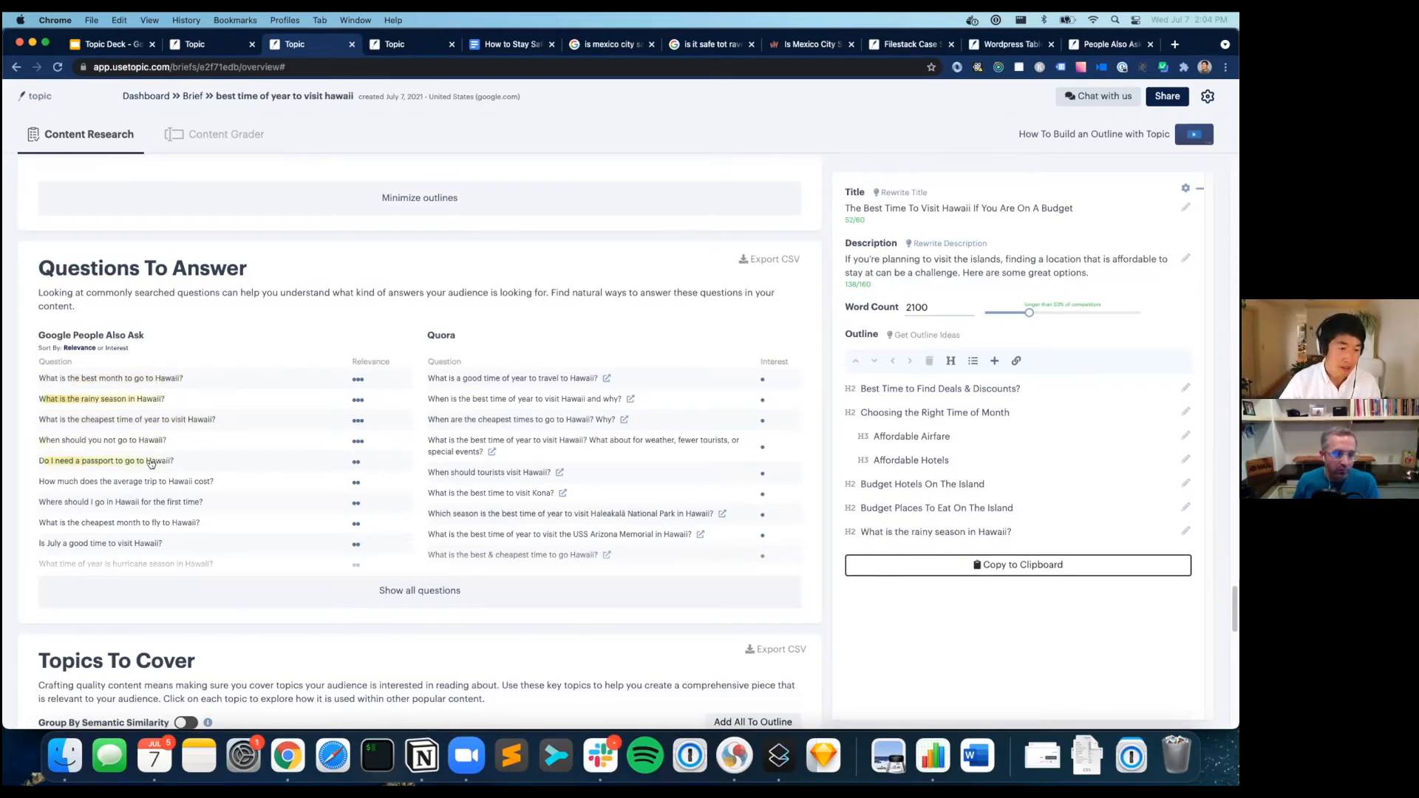
pyautogui.click(154, 462)
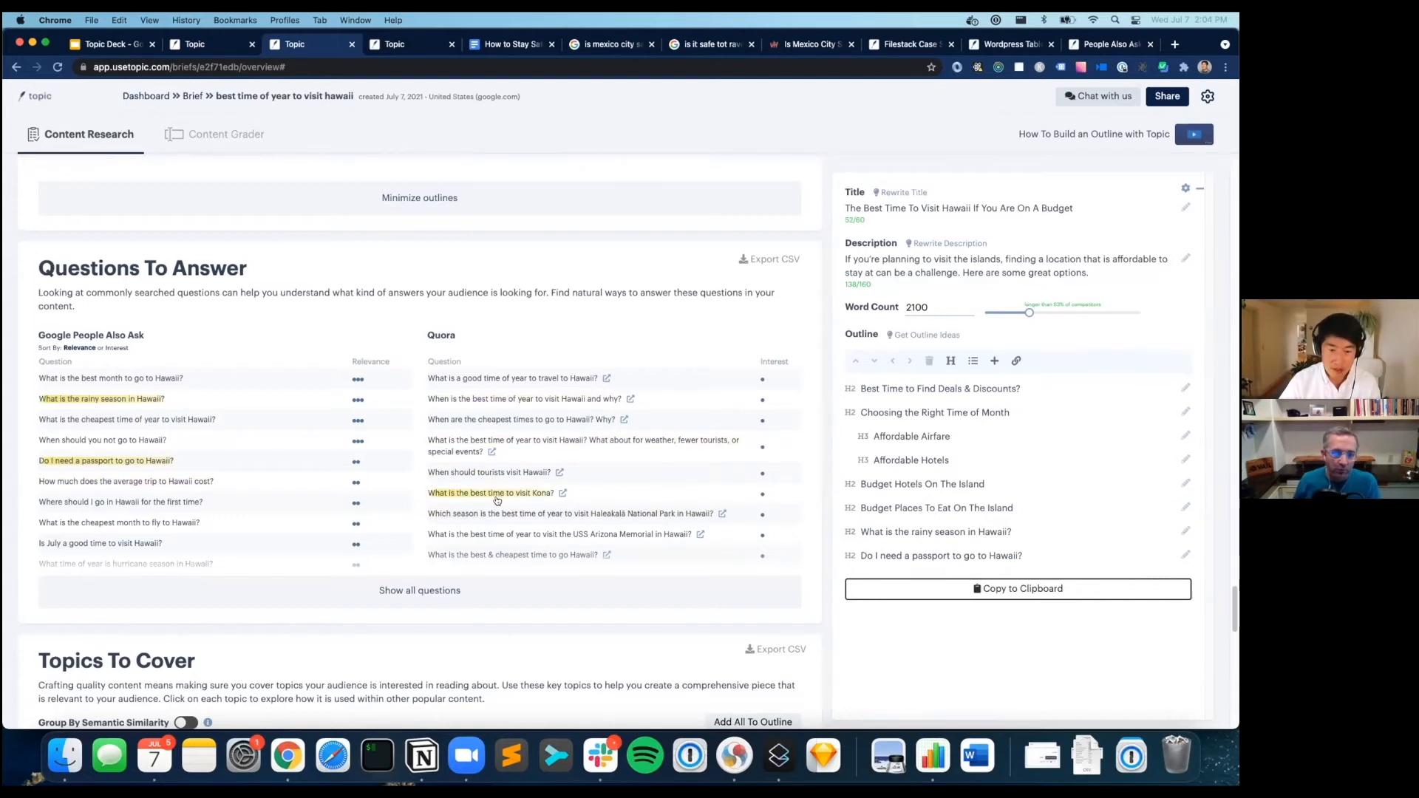
pyautogui.click(140, 482)
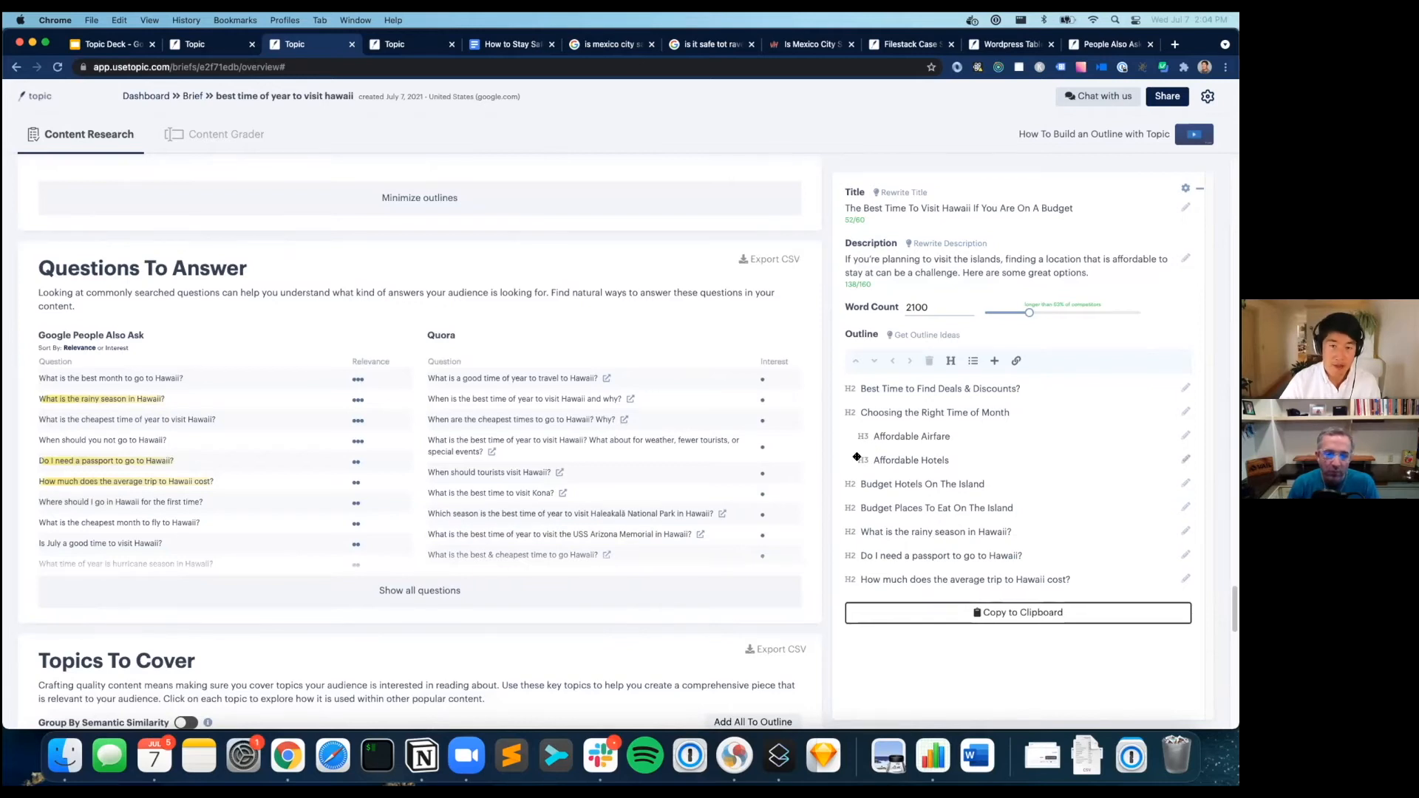
# Group the key topics to cover by semantic similarity and show all topics.
pyautogui.scroll(-5, 739, 481)
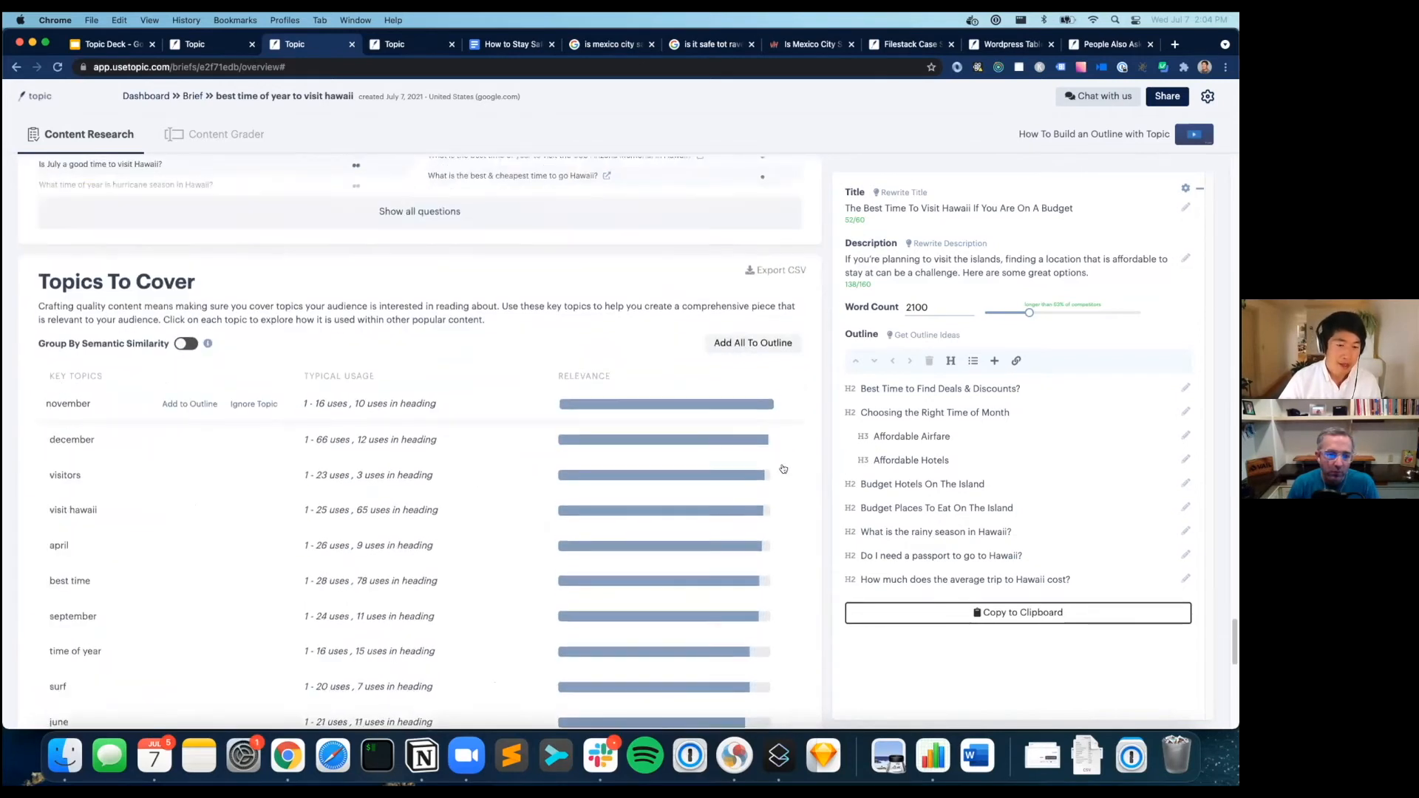
pyautogui.scroll(-1, 329, 297)
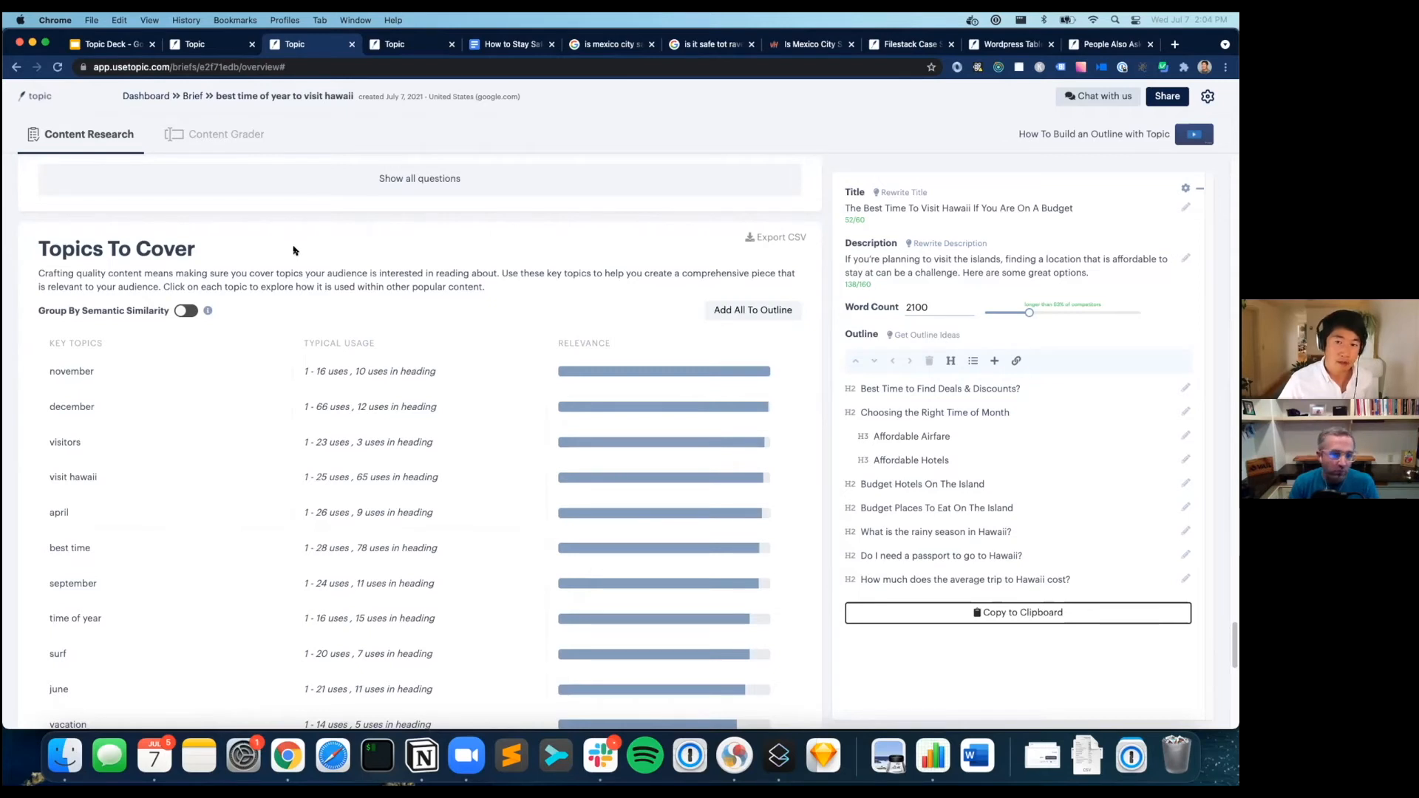
pyautogui.scroll(-1, 255, 269)
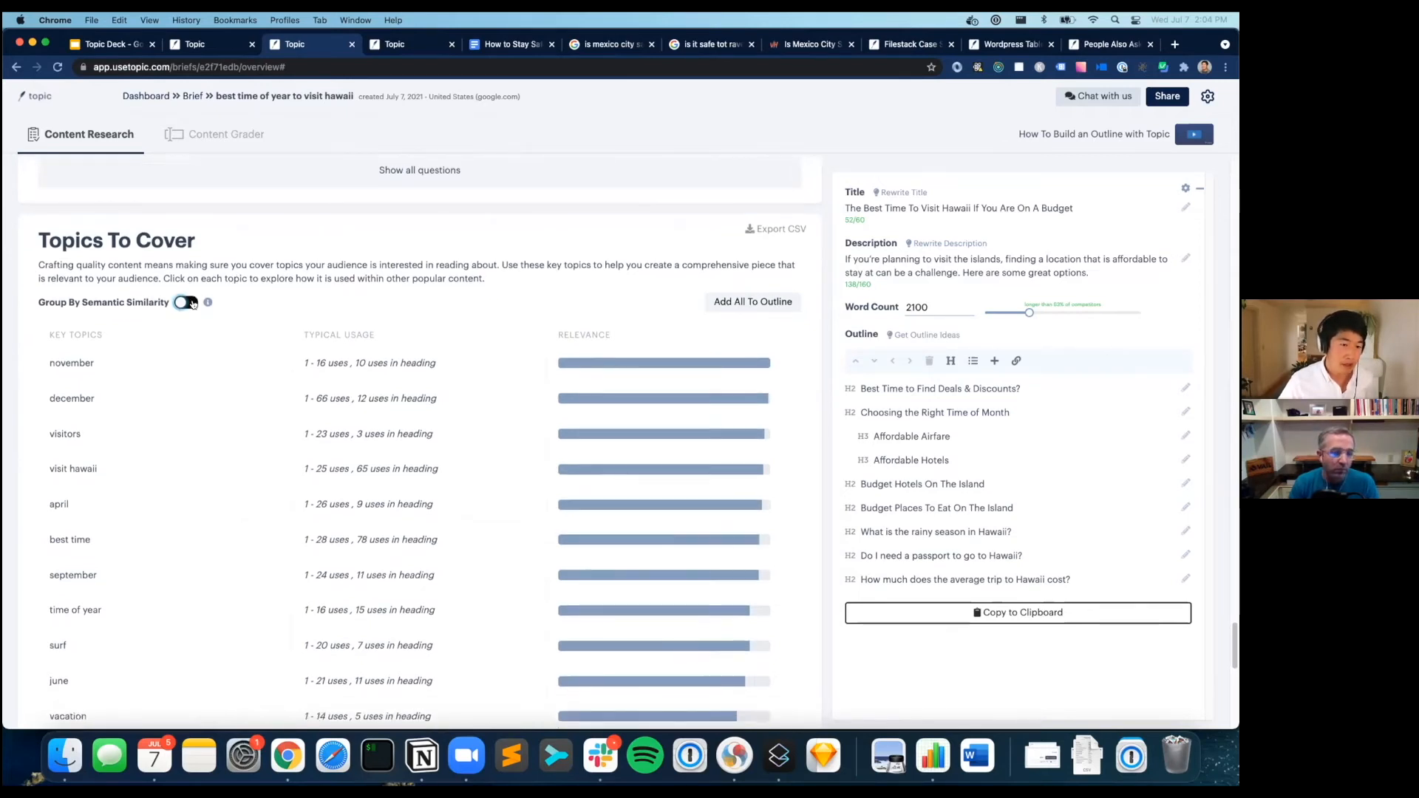
pyautogui.click(187, 303)
pyautogui.scroll(-1, 248, 238)
pyautogui.scroll(-2, 248, 238)
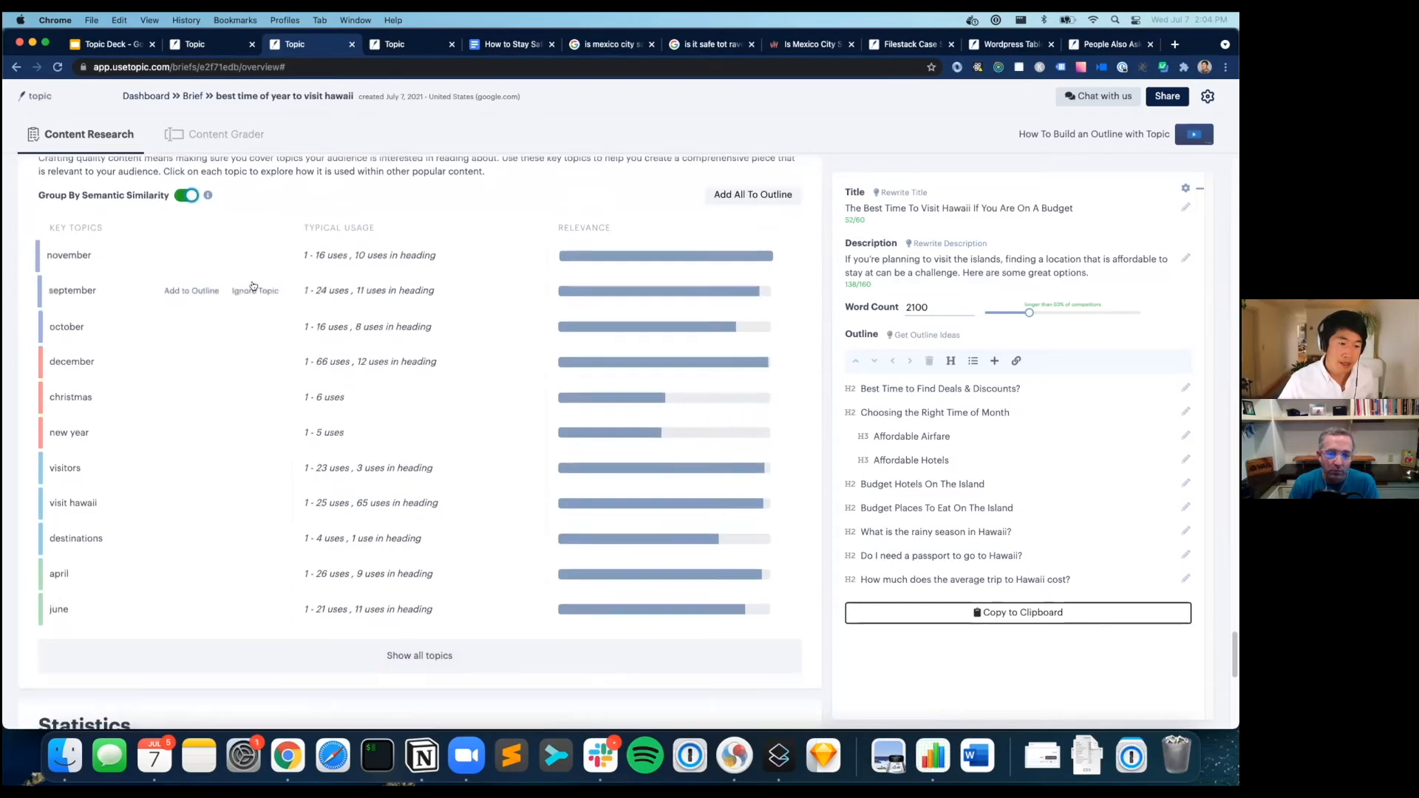
pyautogui.click(183, 648)
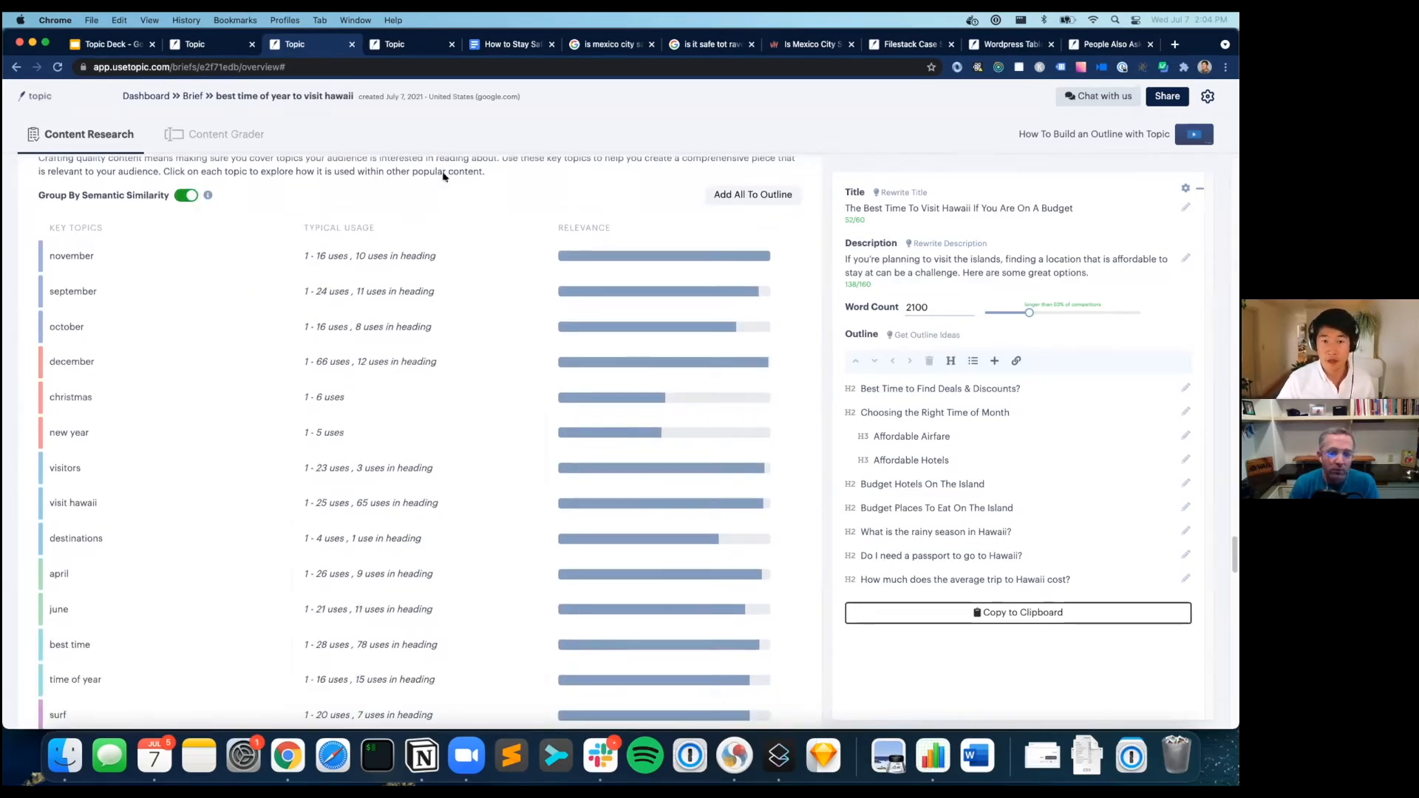
# Review the grouped key topics and add all of them to the outline.
pyautogui.scroll(-1, 442, 209)
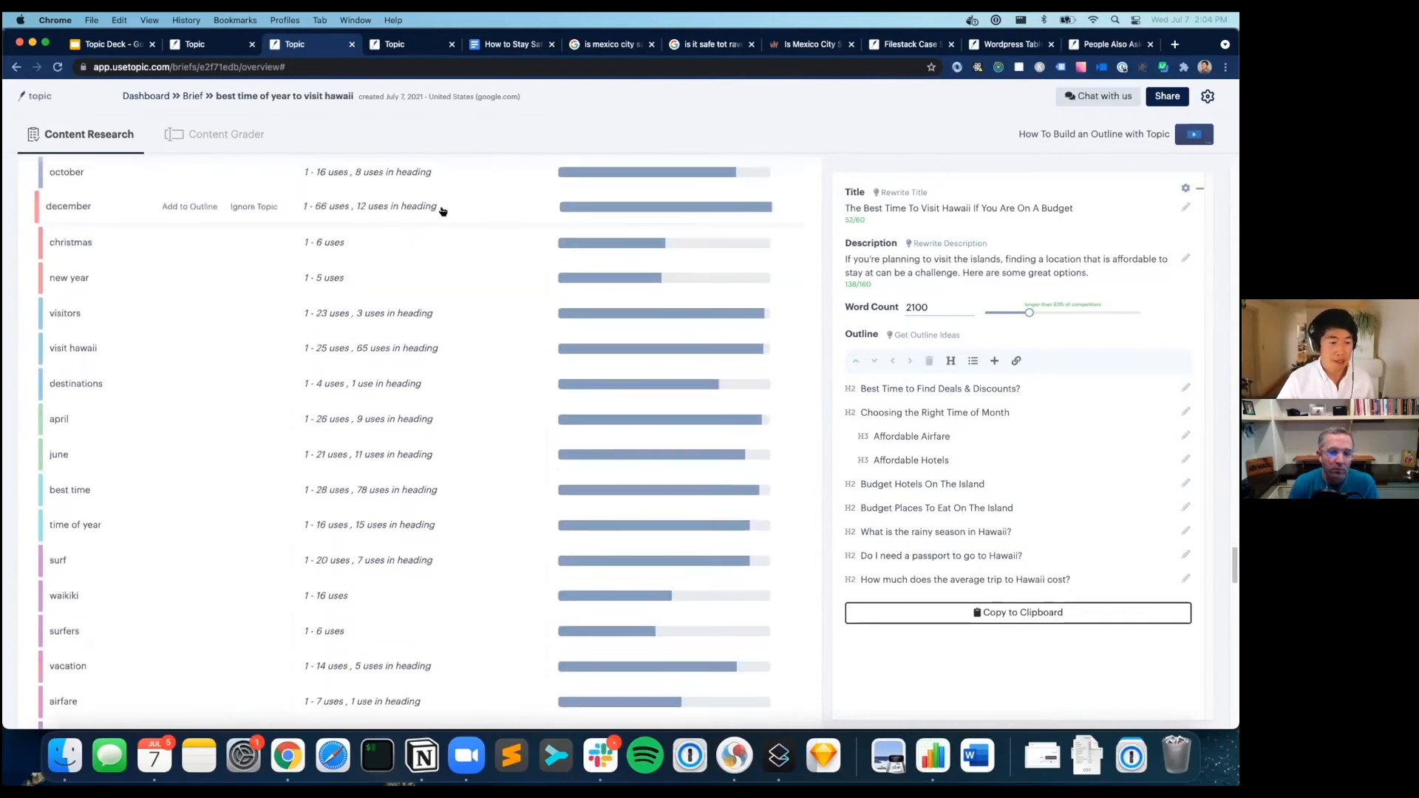
pyautogui.scroll(4, 382, 271)
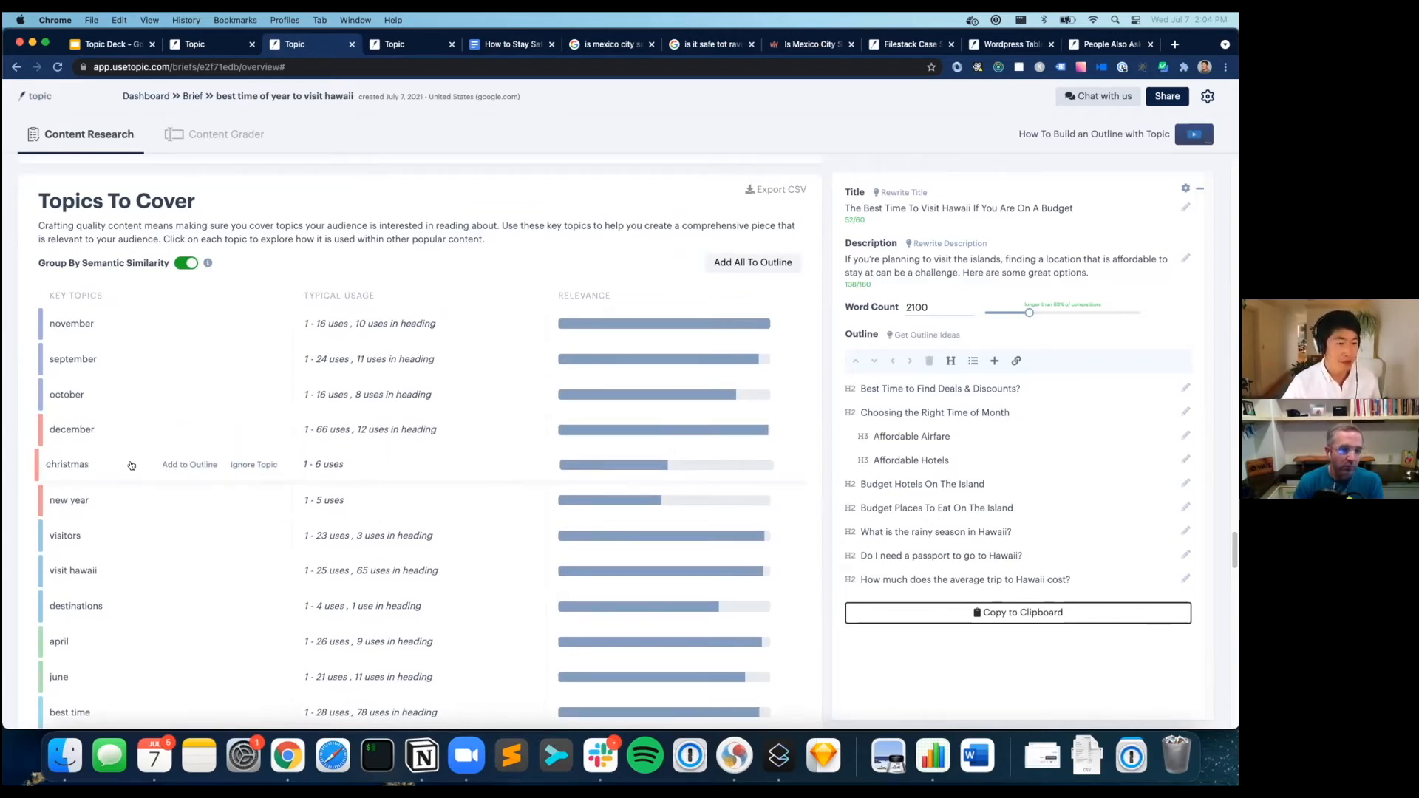
pyautogui.scroll(-10, 131, 465)
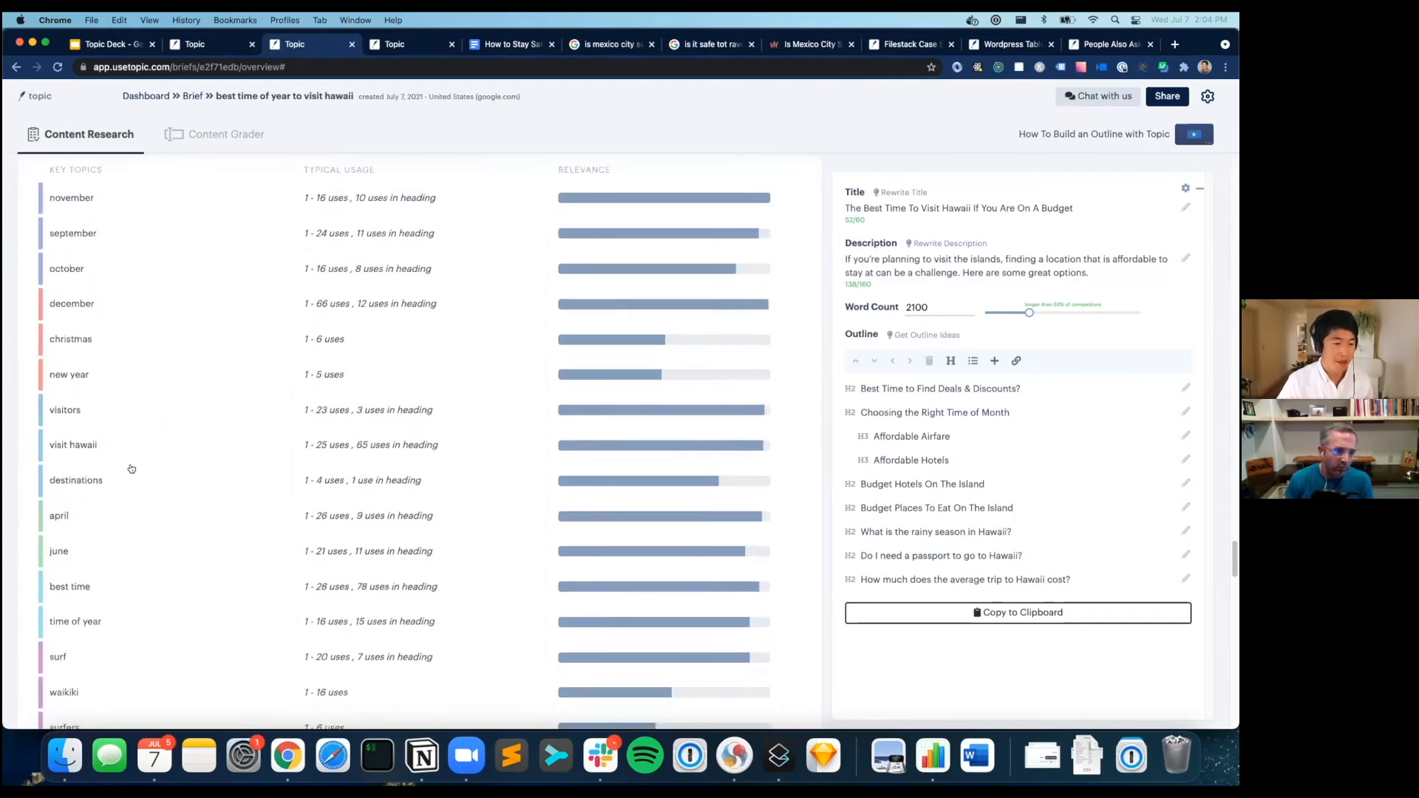
pyautogui.scroll(-9, 130, 470)
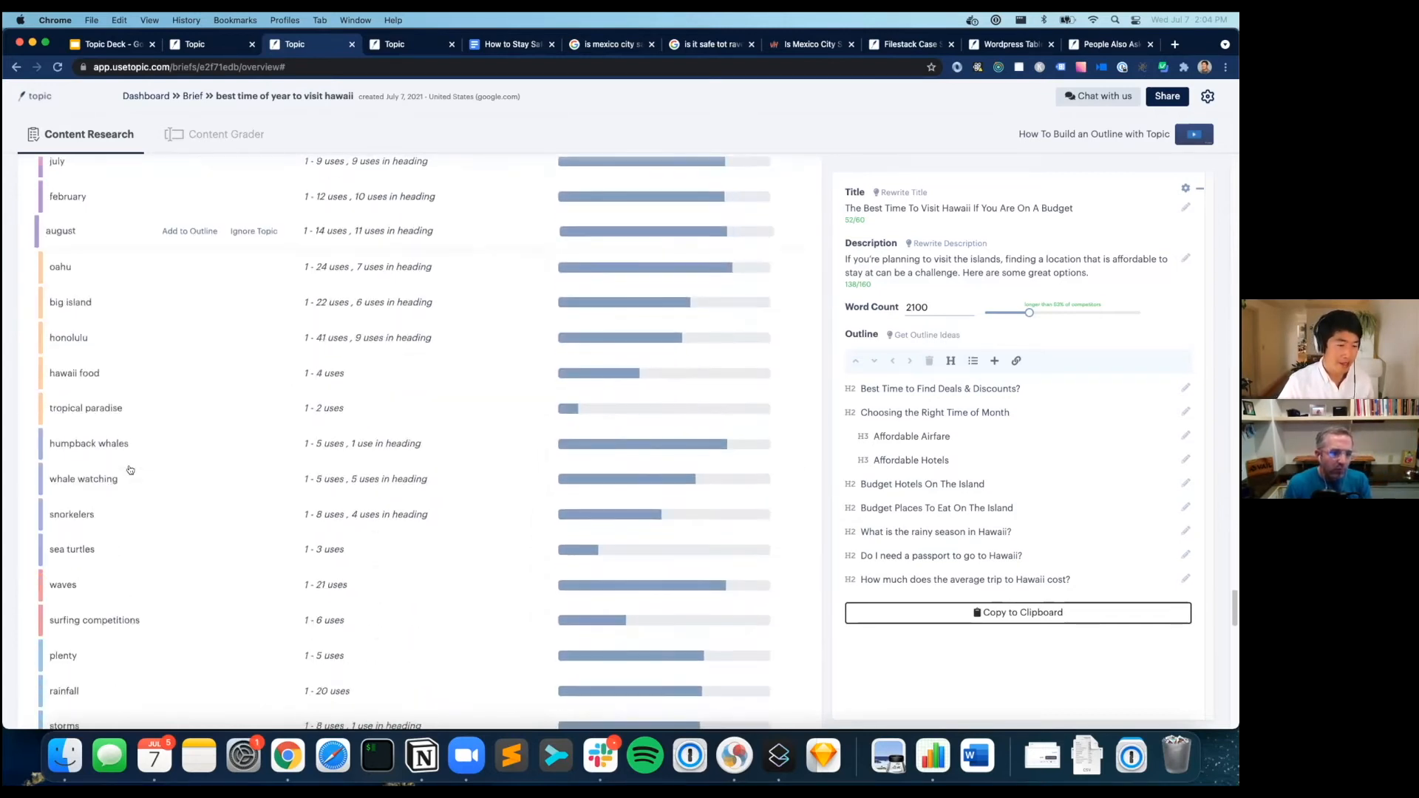
pyautogui.scroll(-1, 130, 470)
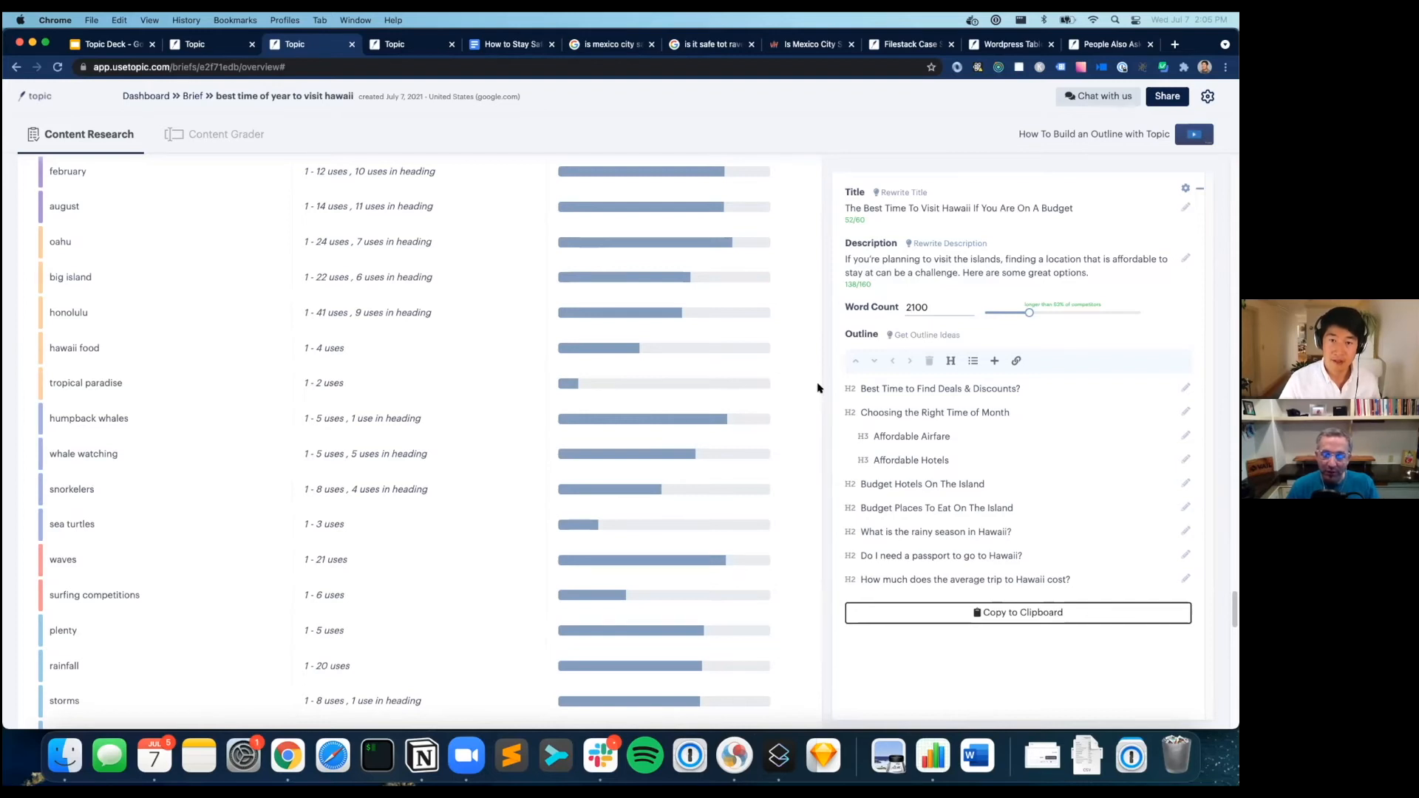
pyautogui.scroll(10, 815, 388)
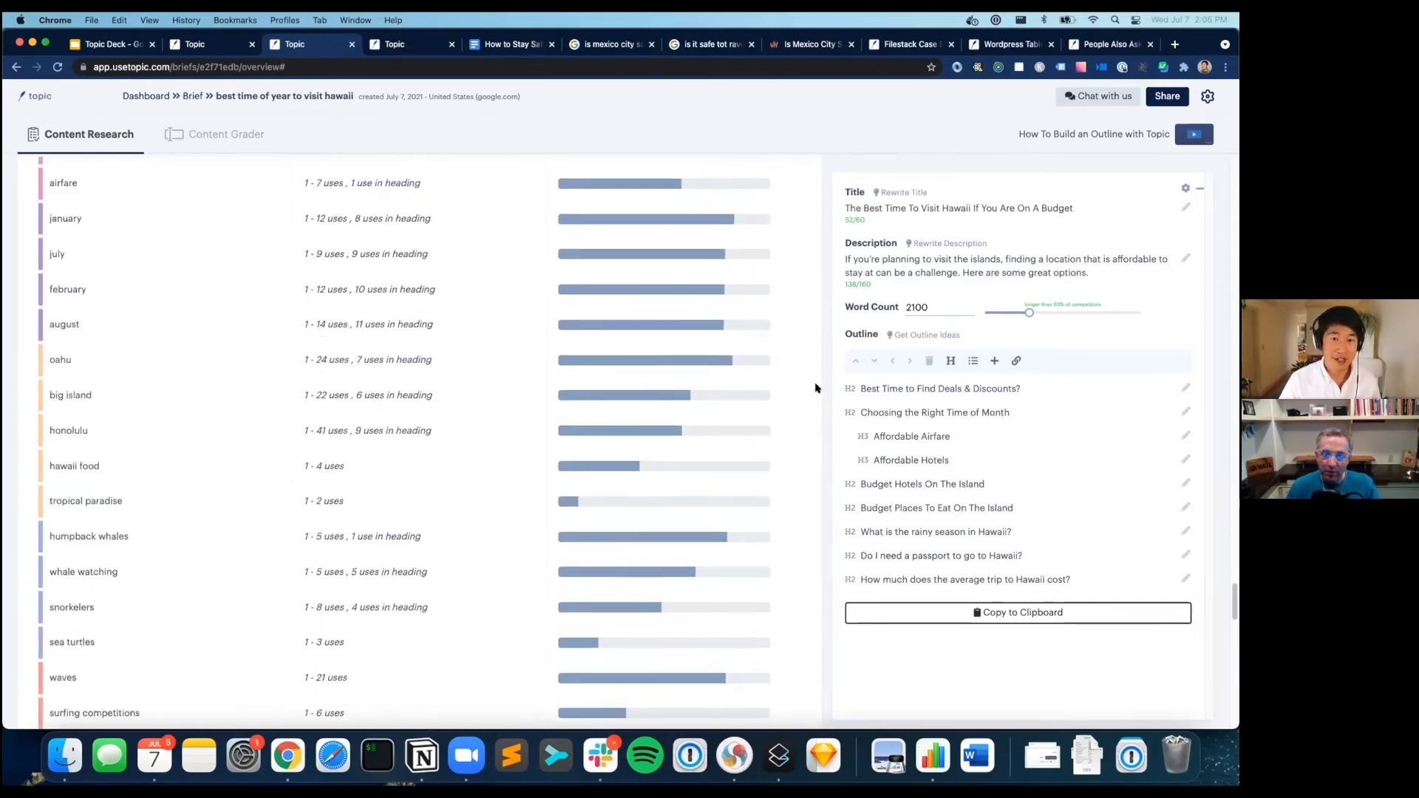
pyautogui.scroll(12, 818, 391)
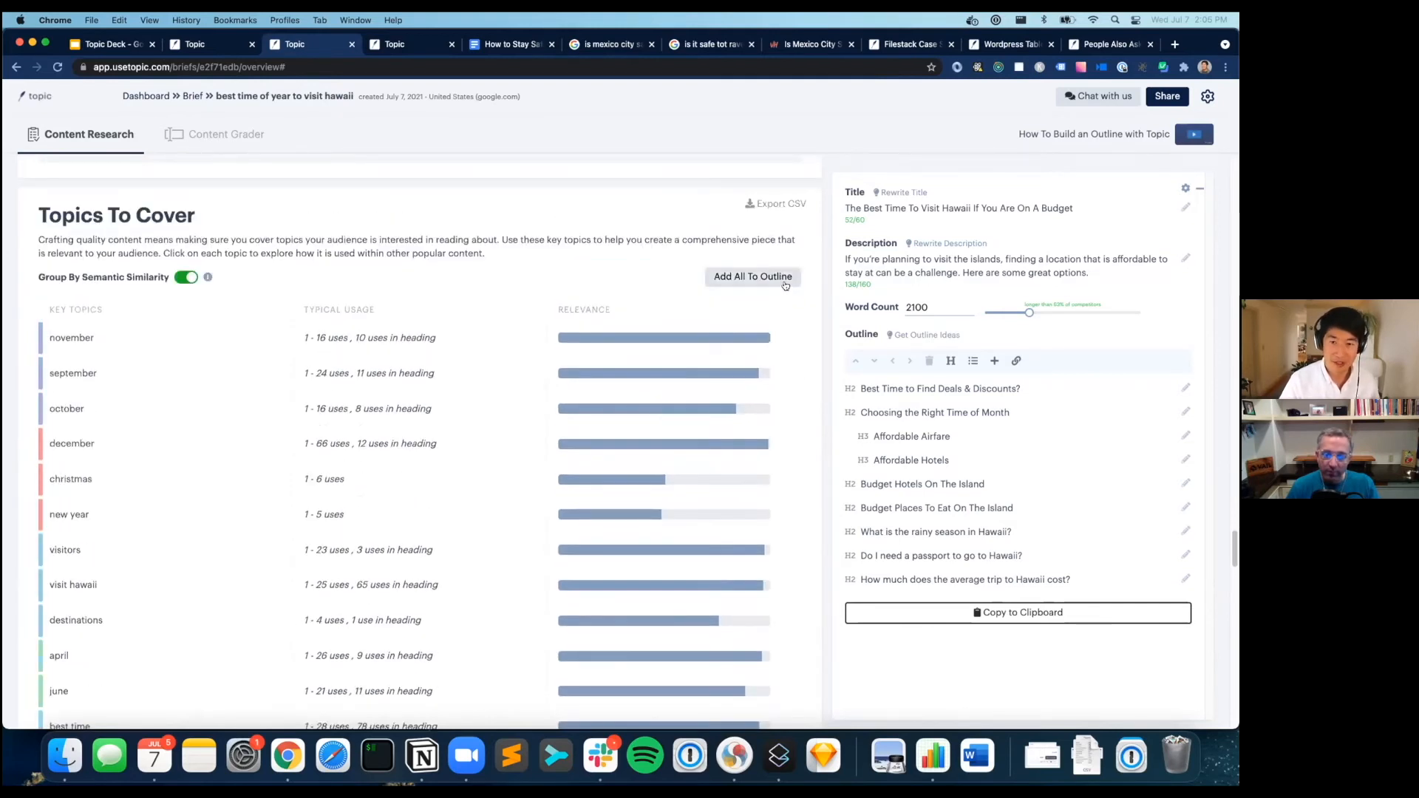
pyautogui.click(785, 286)
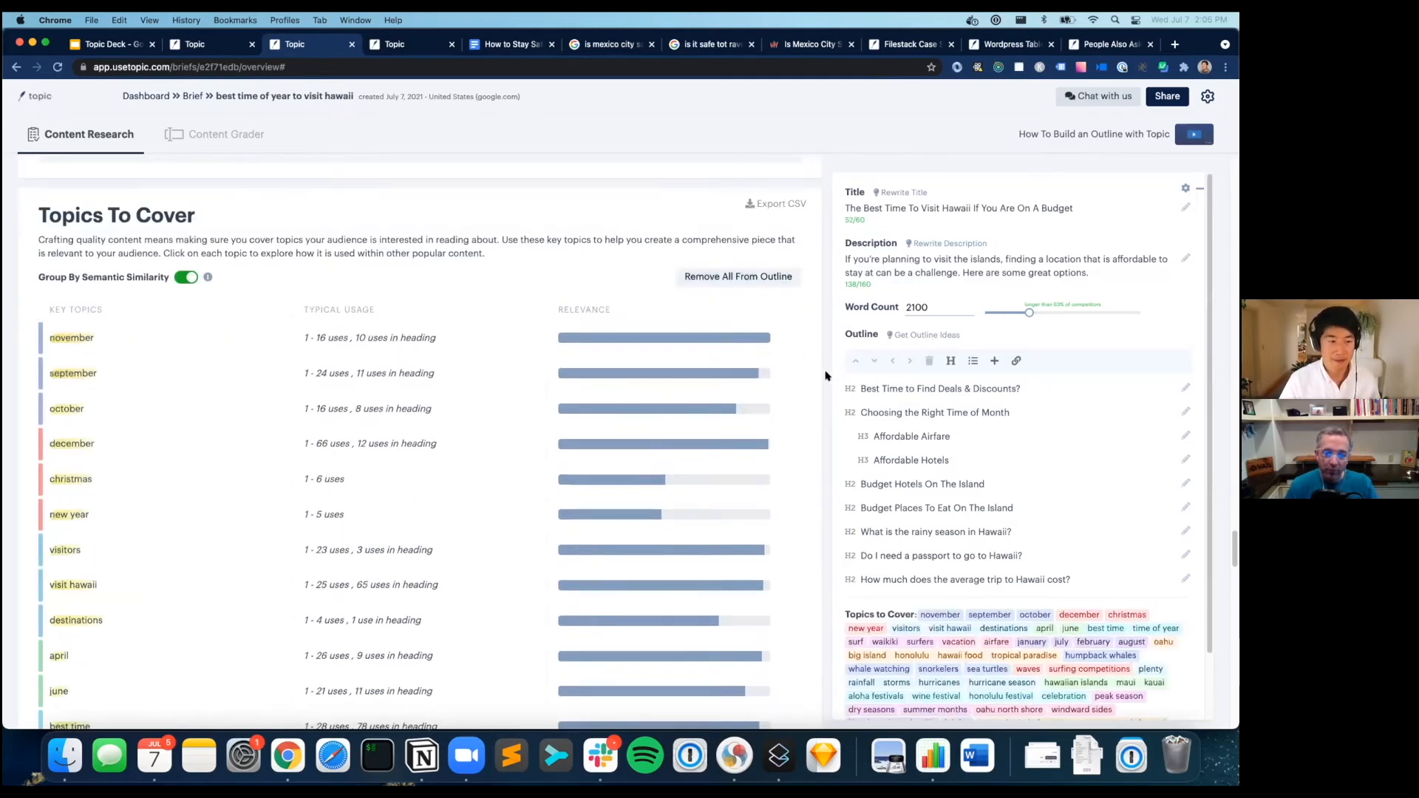
# Look over the rest of the topic list and the Statistics and Commonly Cited Links sections.
pyautogui.scroll(-7, 818, 393)
pyautogui.scroll(-20, 818, 393)
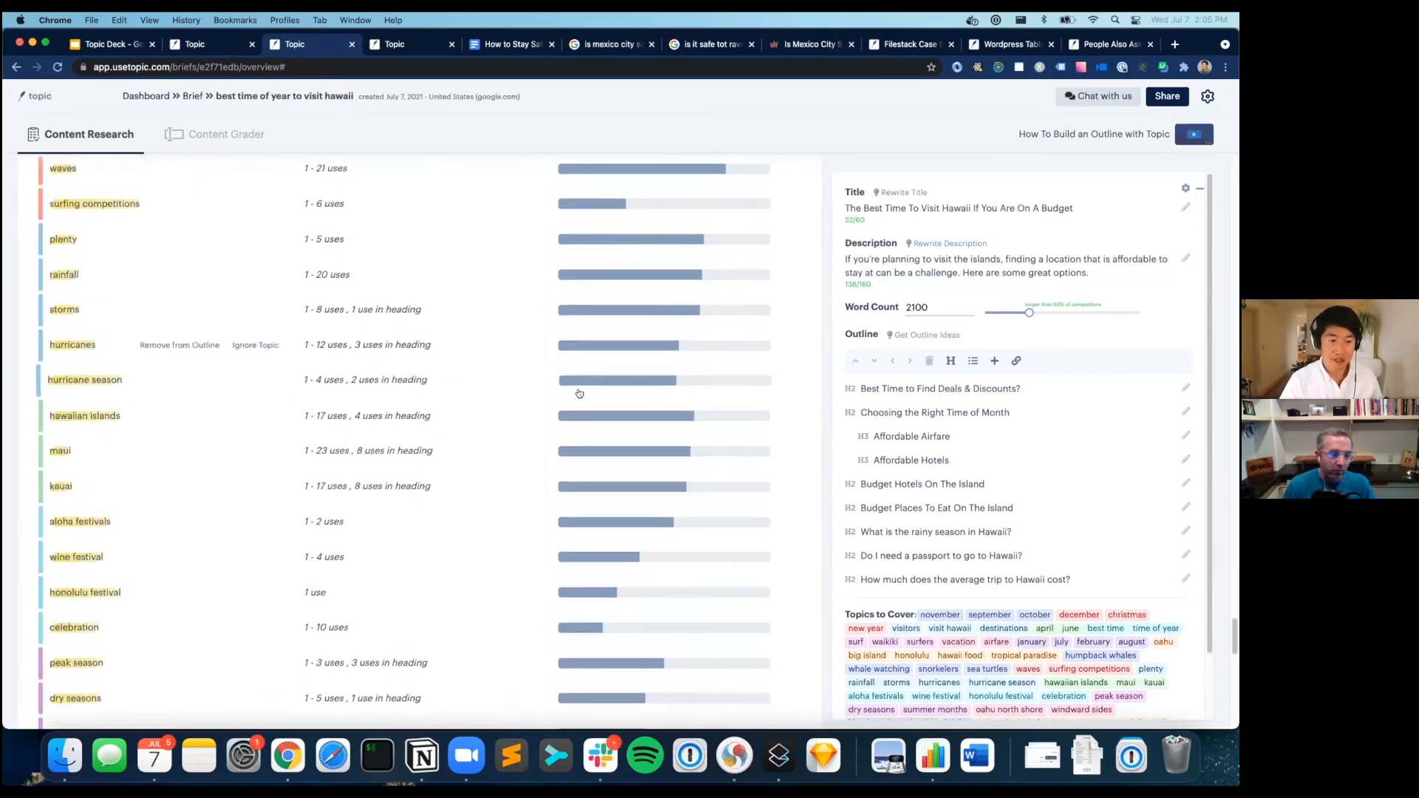
pyautogui.scroll(-18, 757, 345)
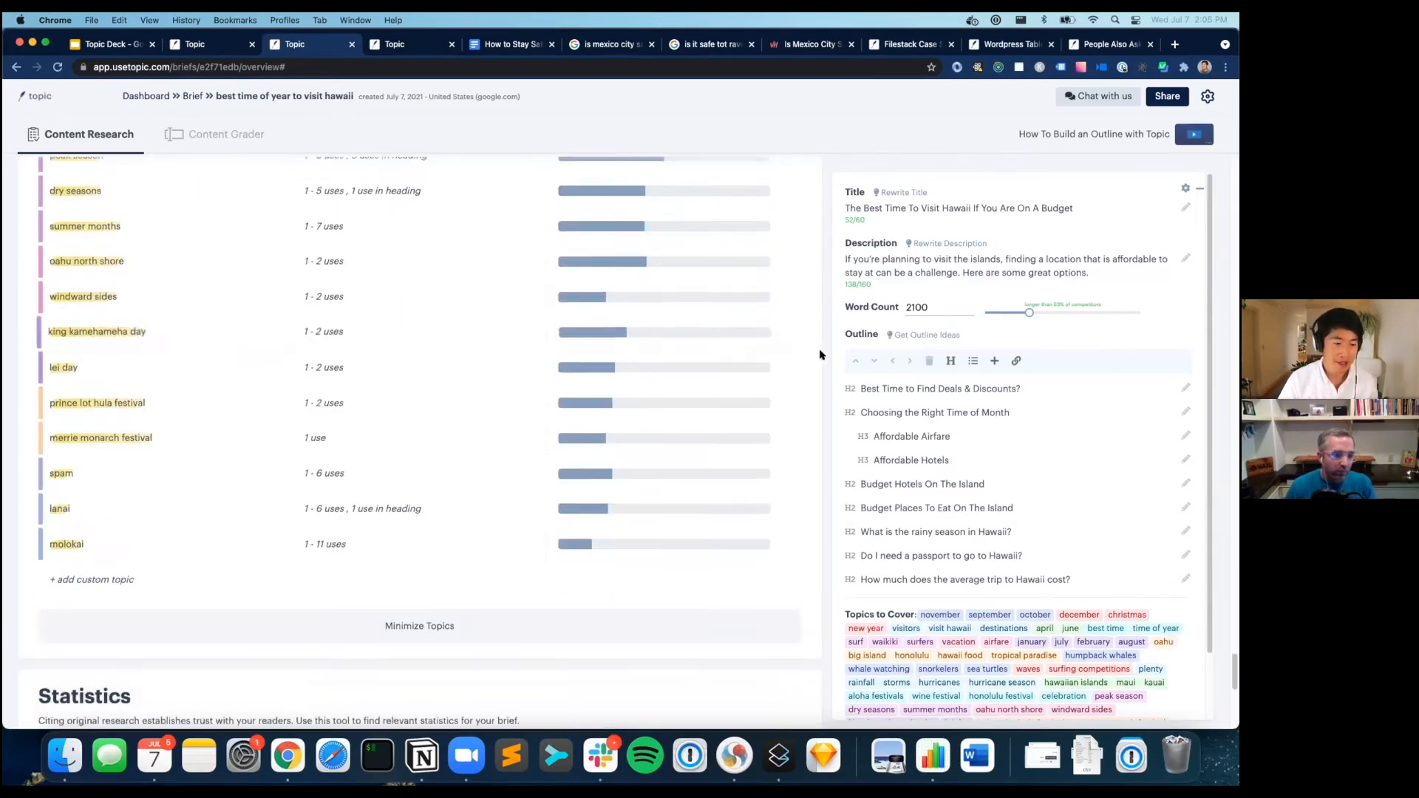
pyautogui.scroll(-7, 802, 363)
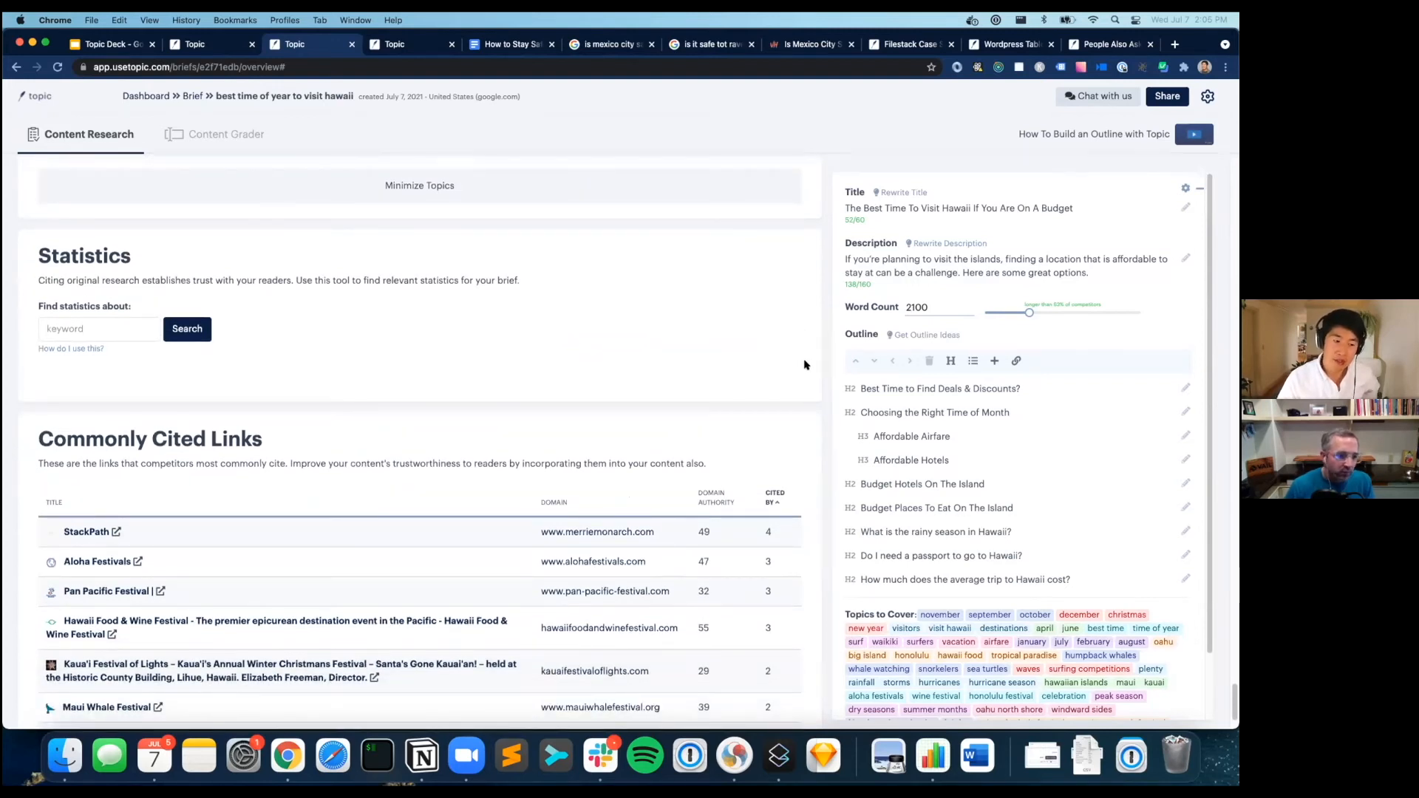
pyautogui.scroll(-2, 804, 364)
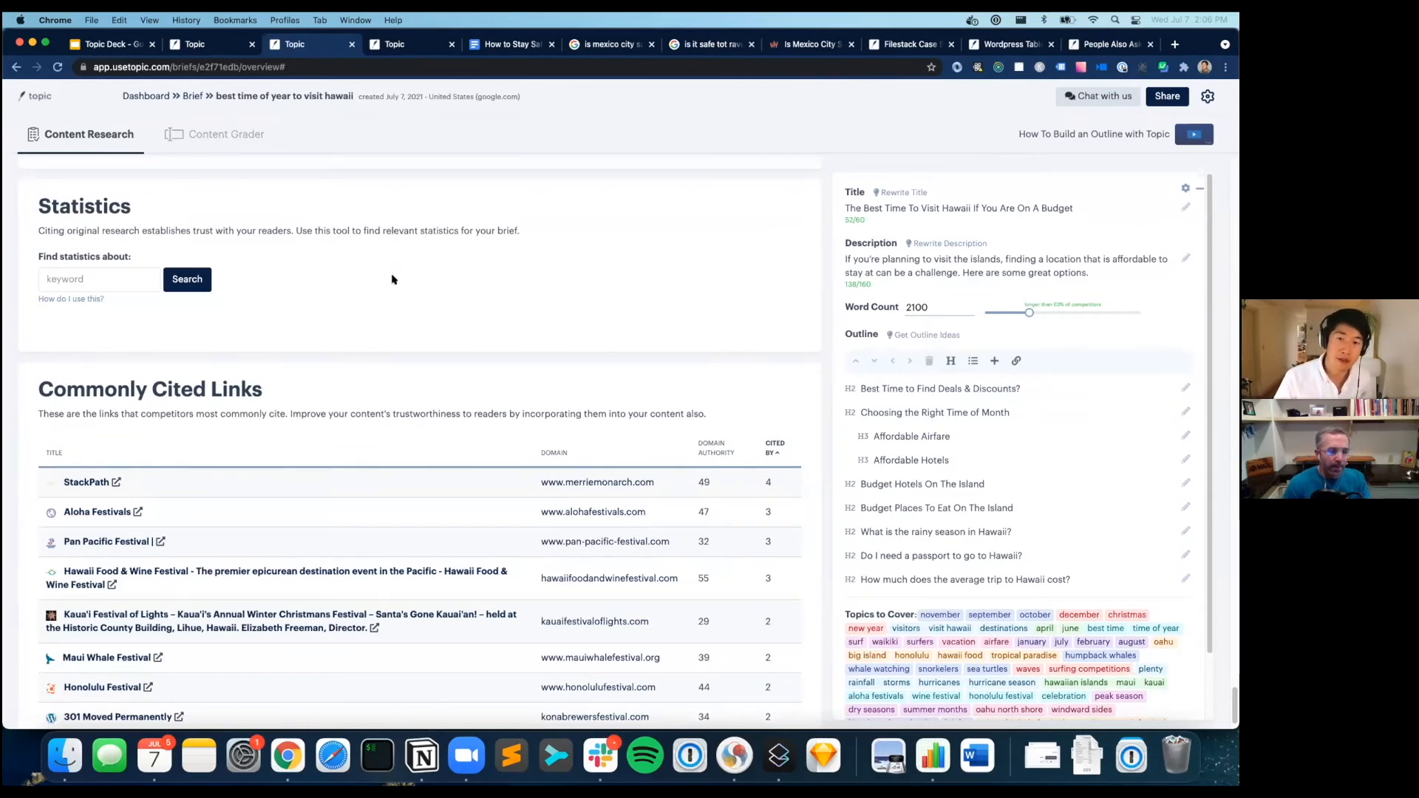
# Add the Aloha Festivals and Pan Pacific Festival commonly cited links to the outline.
pyautogui.scroll(-2, 397, 285)
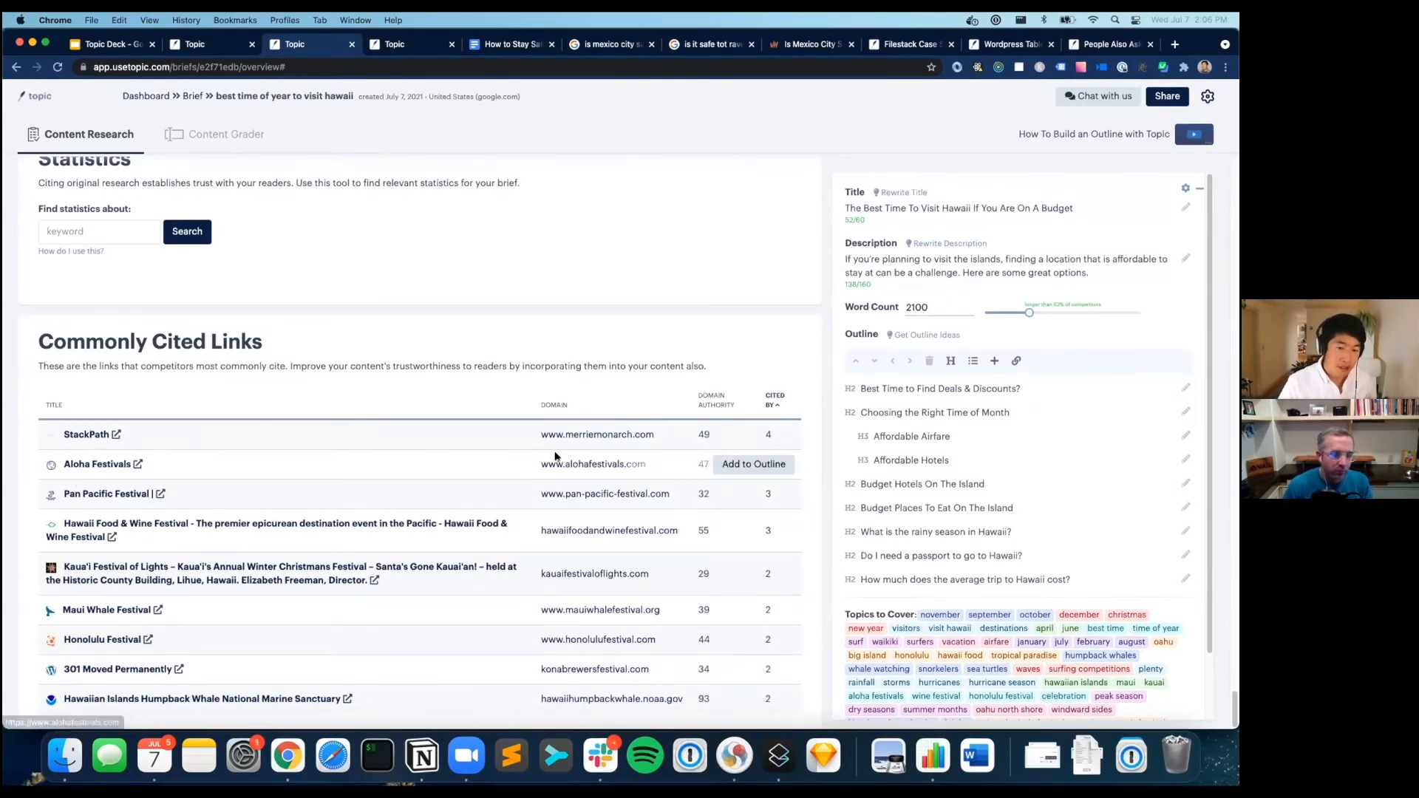
pyautogui.click(771, 466)
pyautogui.click(769, 495)
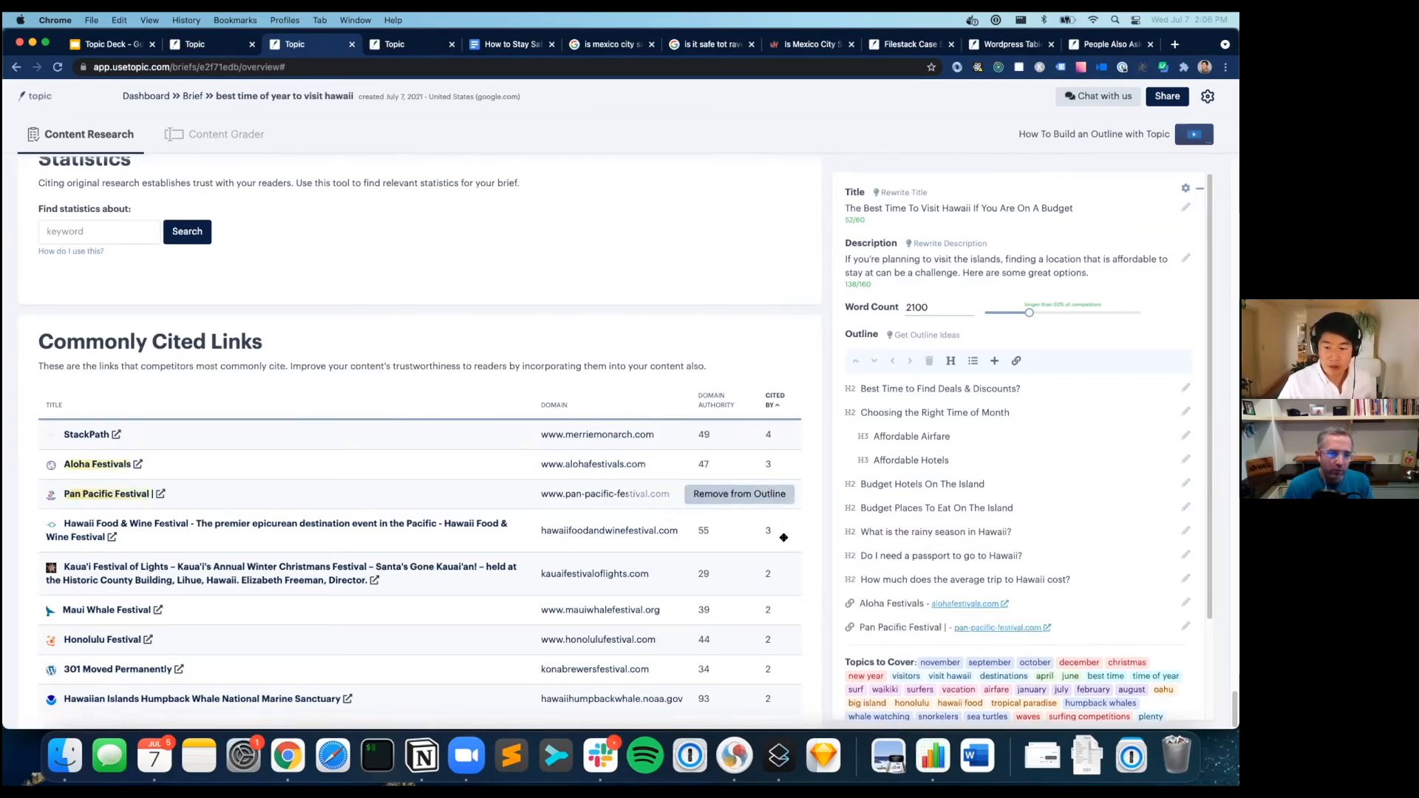
# Search the Statistics section for "hawaii travel".
pyautogui.scroll(3, 570, 457)
pyautogui.click(133, 339)
pyautogui.write('hawaii travle')
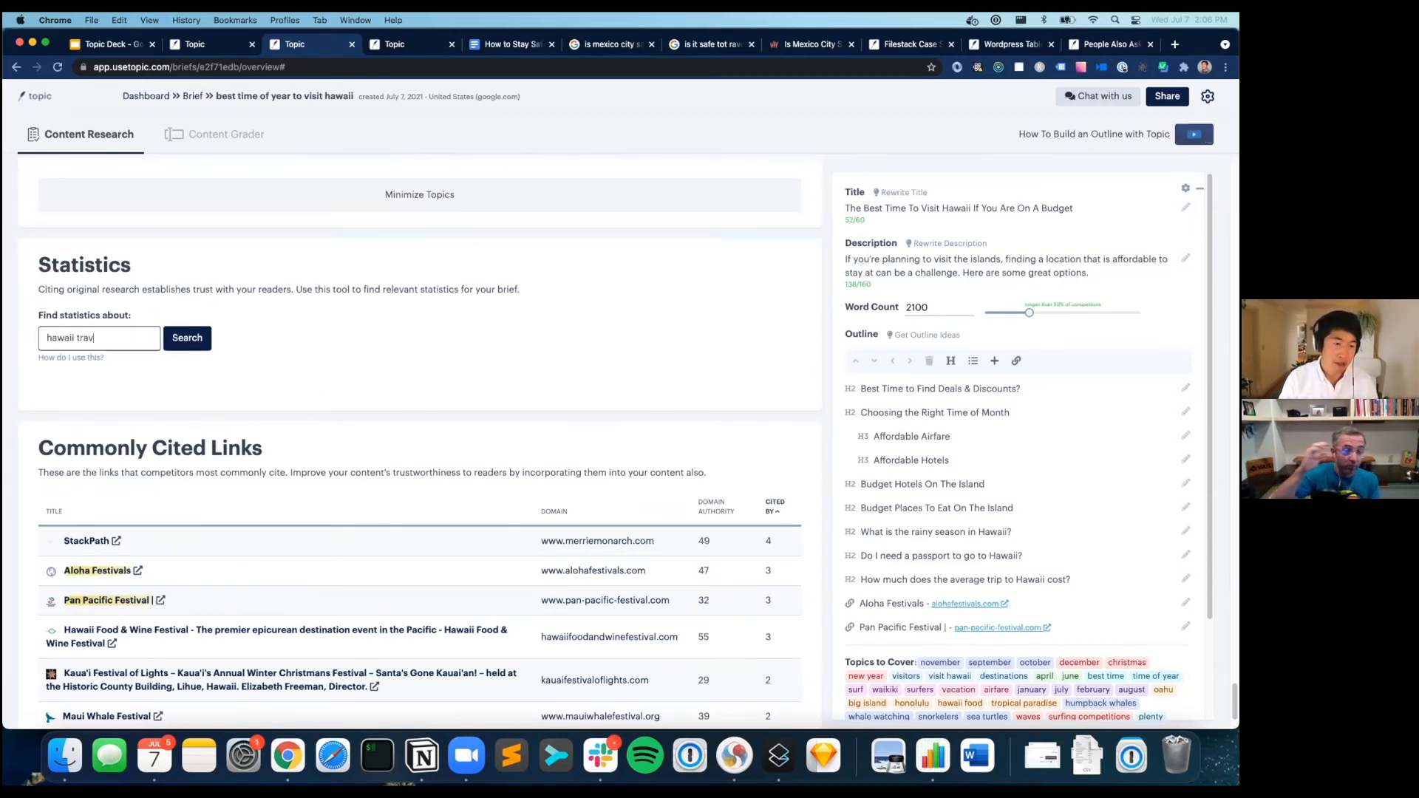
pyautogui.press('Return')
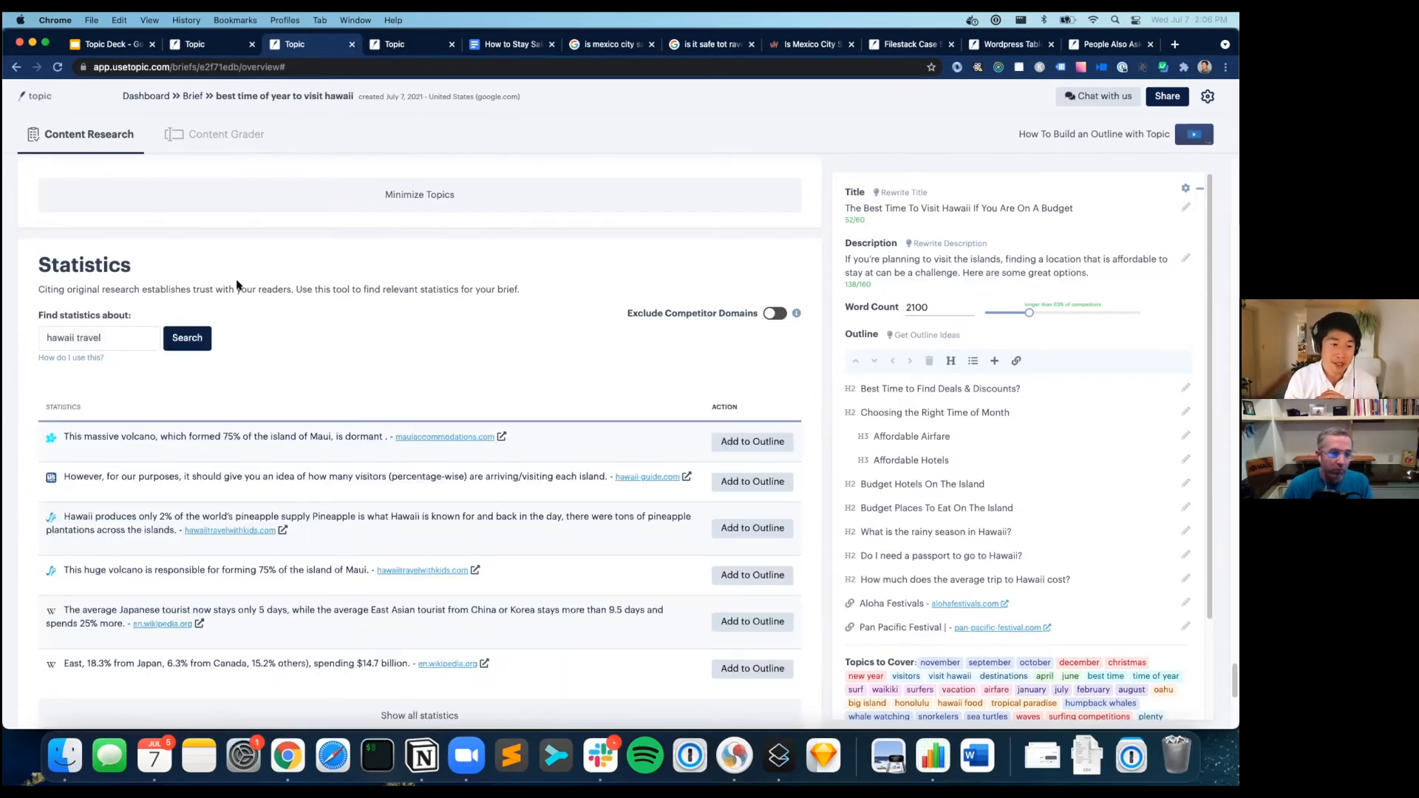
# Show all statistics and add the bizjournals.com one about the majority of arrivals coming from domestic markets to the outline.
pyautogui.scroll(-3, 237, 296)
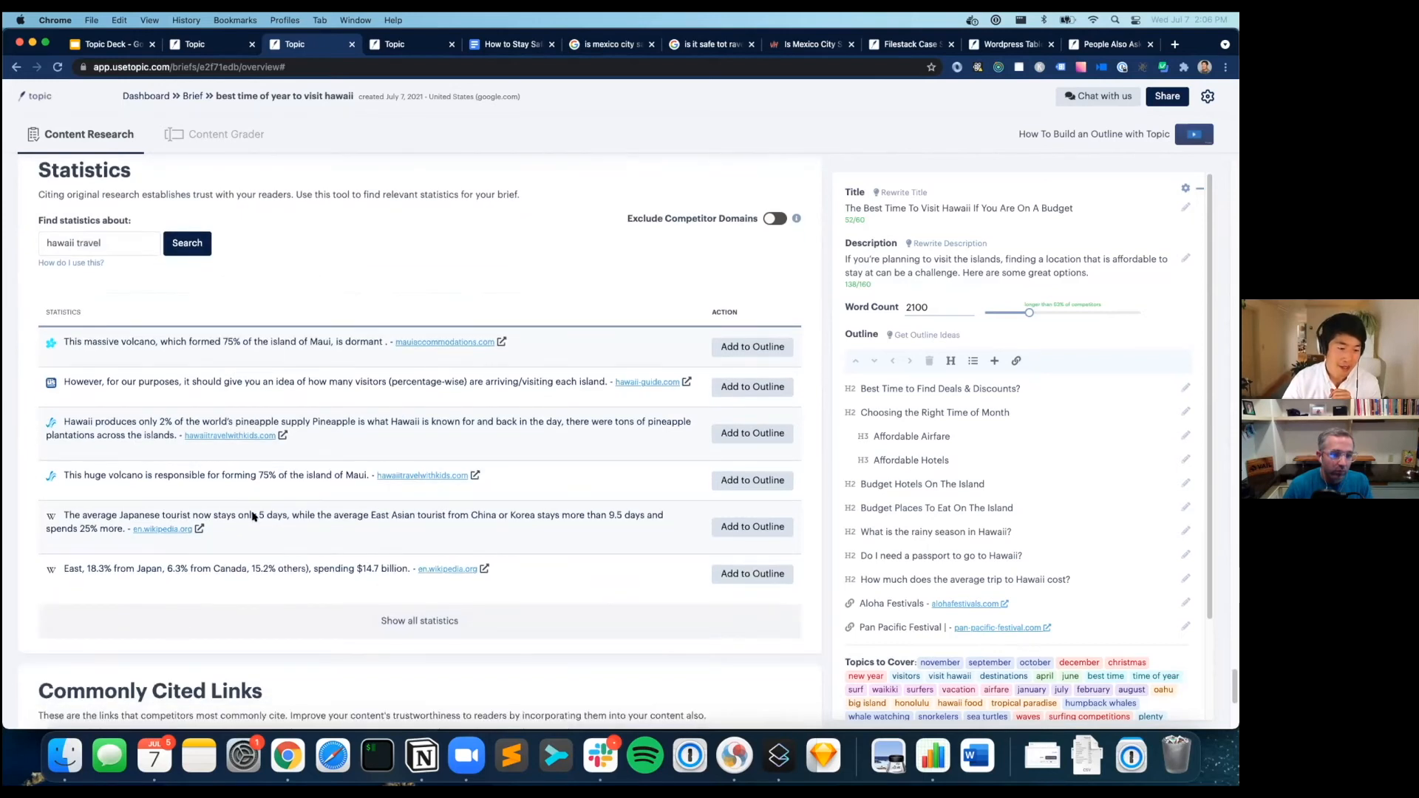
pyautogui.scroll(-2, 418, 355)
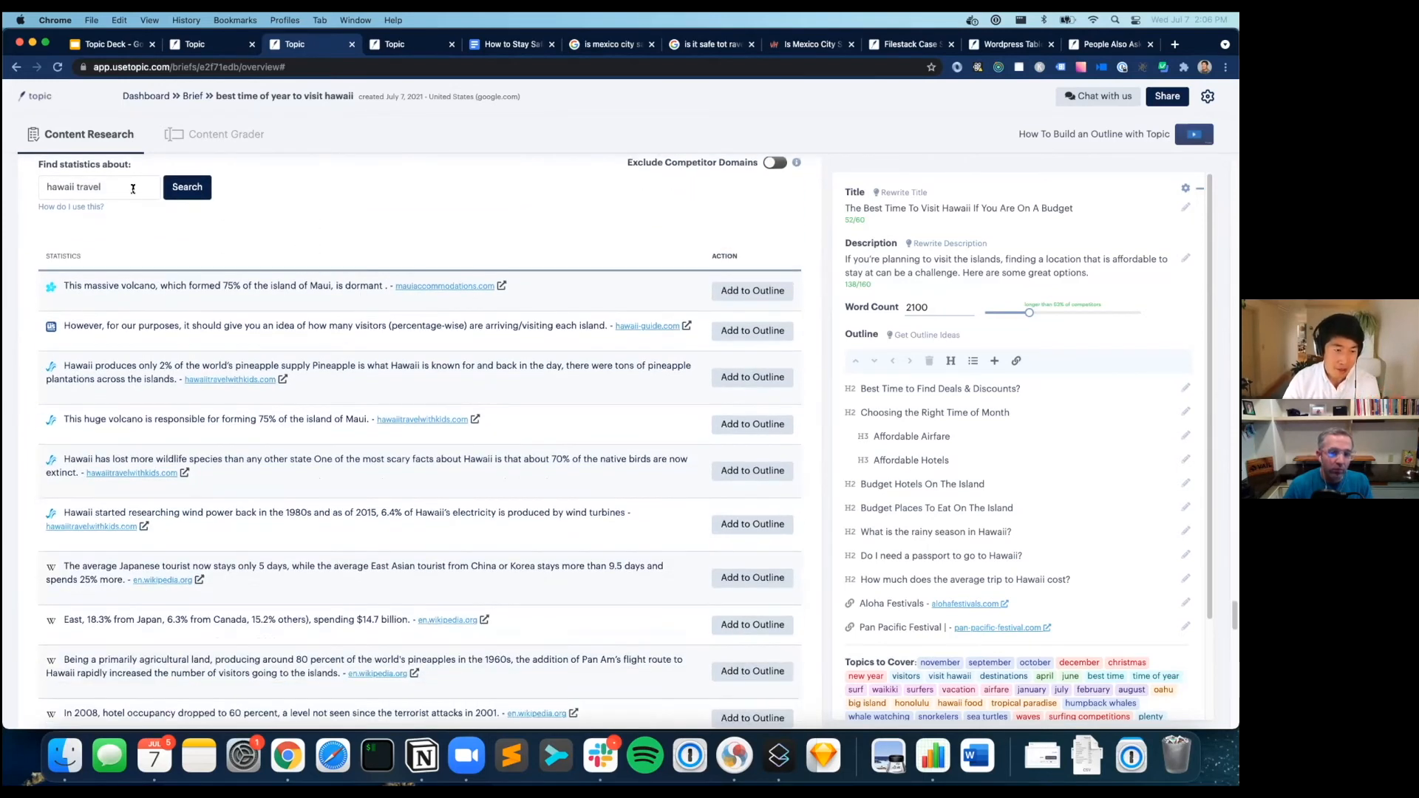
pyautogui.scroll(-4, 302, 376)
pyautogui.scroll(-5, 301, 387)
pyautogui.scroll(-2, 296, 391)
pyautogui.scroll(-1, 291, 394)
pyautogui.scroll(-3, 285, 403)
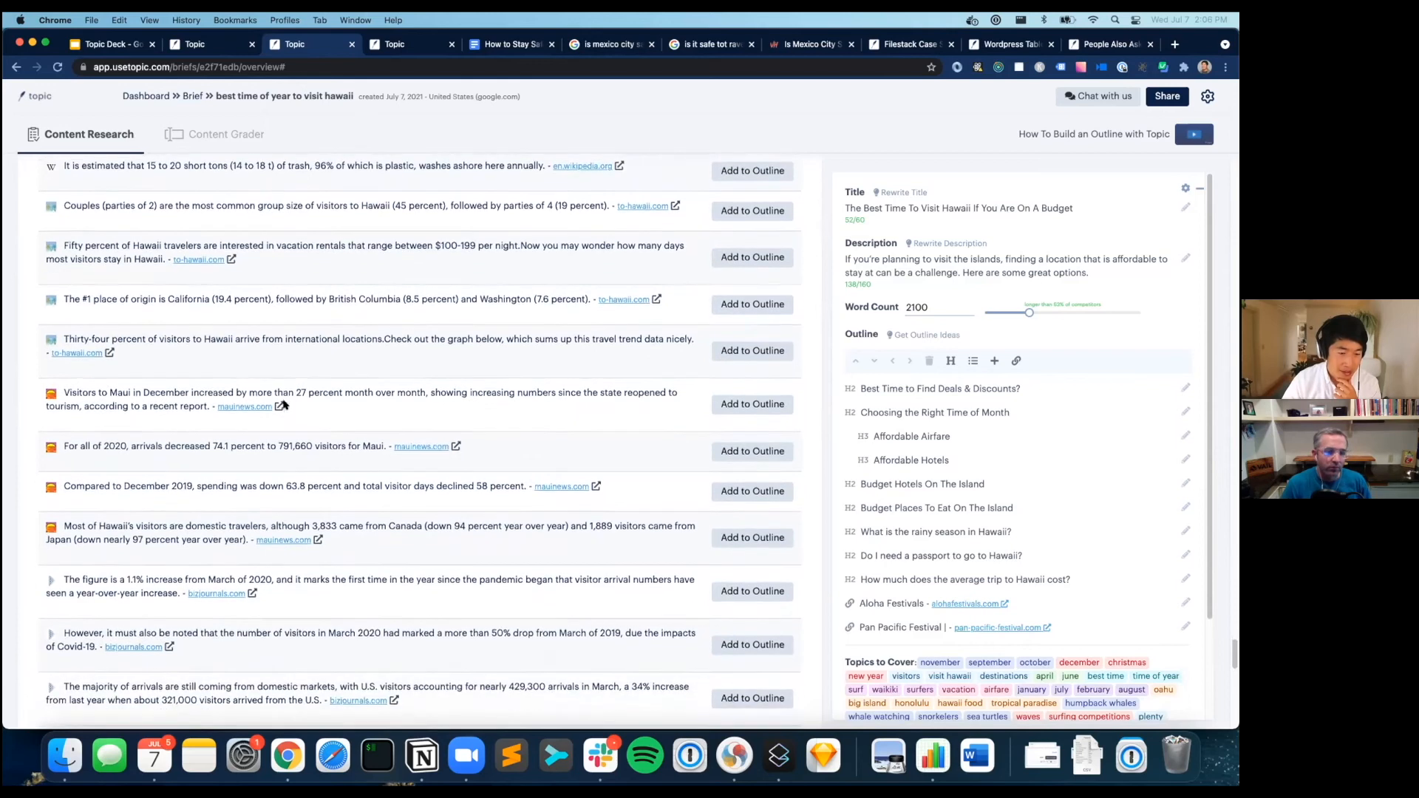
pyautogui.scroll(-1, 283, 403)
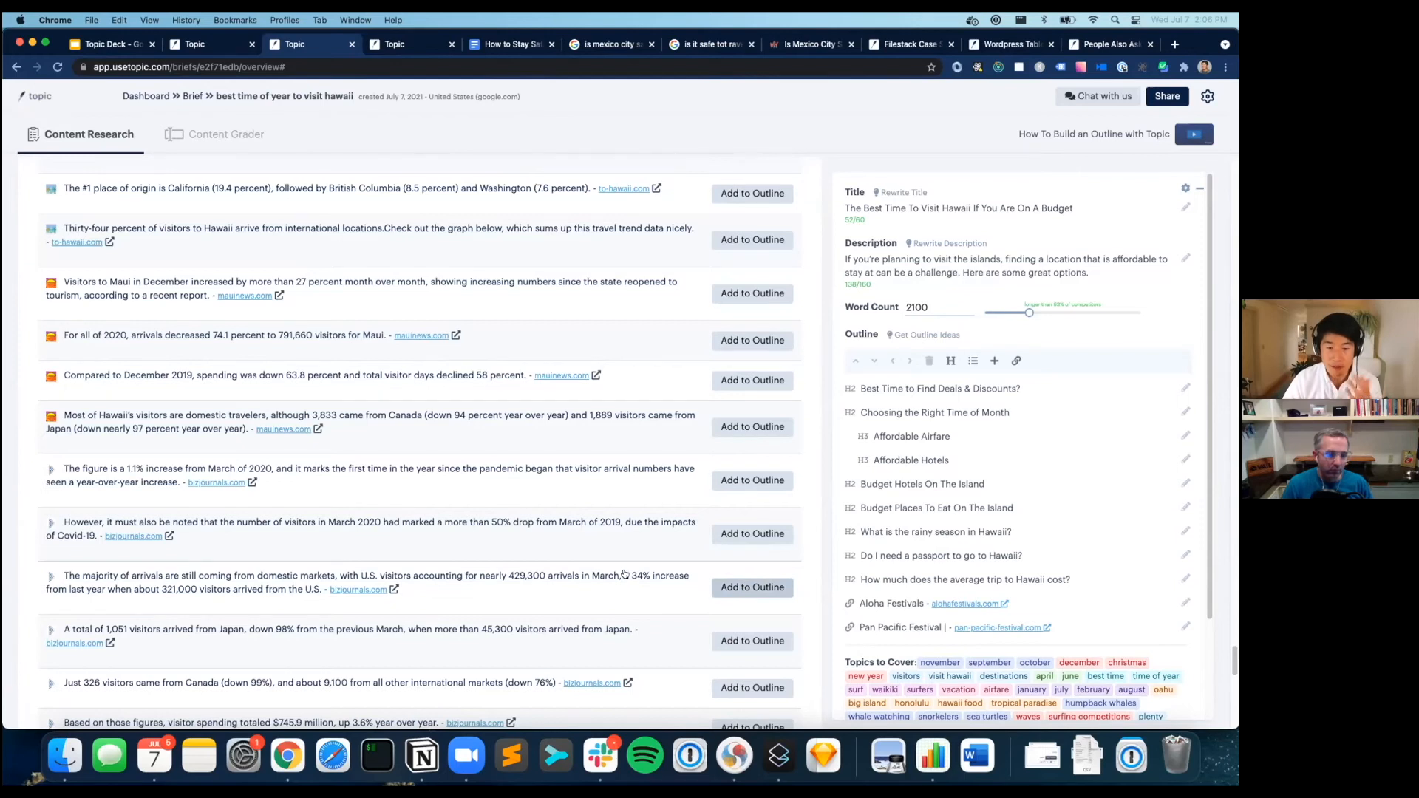
pyautogui.click(769, 589)
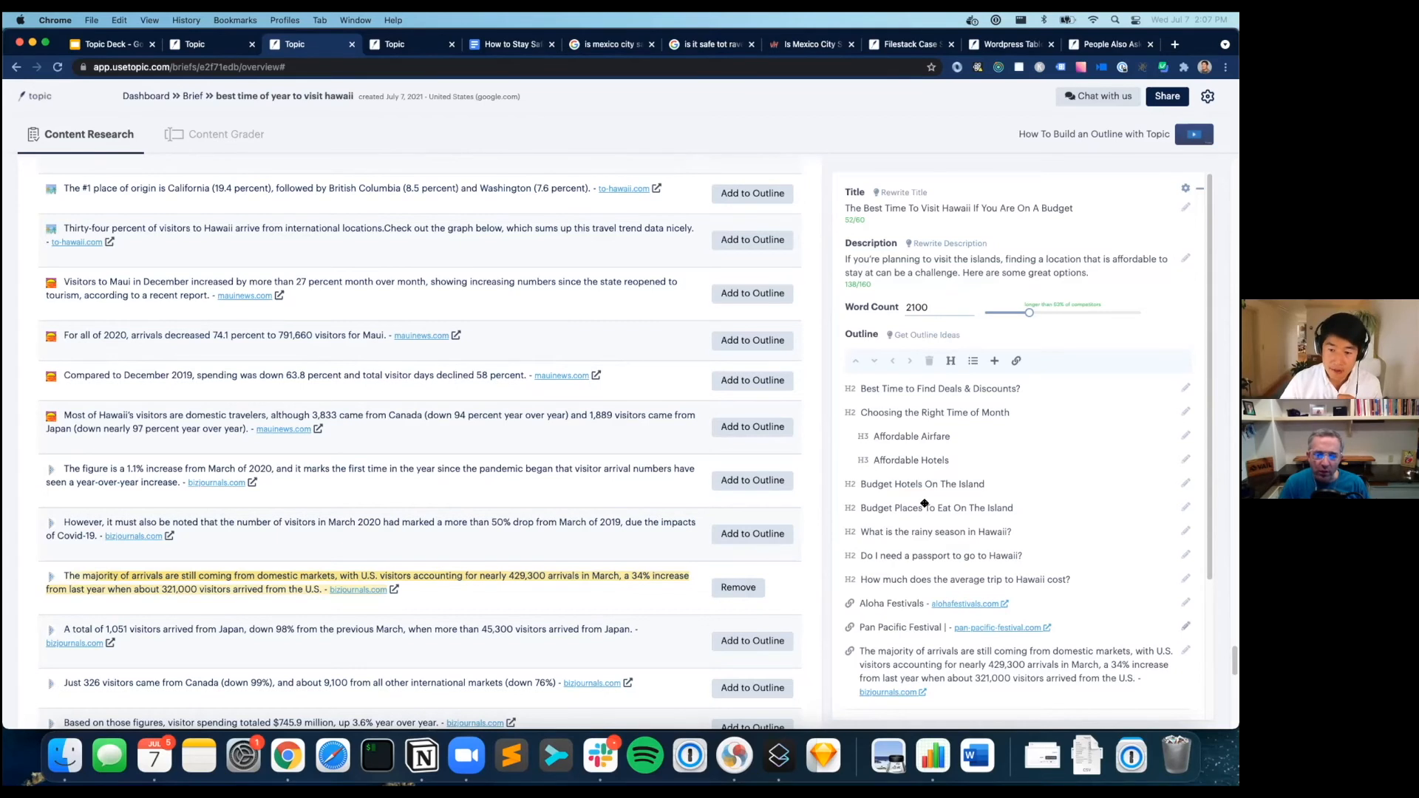
# Check the source pages of the added bizjournals.com statistic and a mauinews.com statistic, and return to the brief.
pyautogui.scroll(-3, 924, 503)
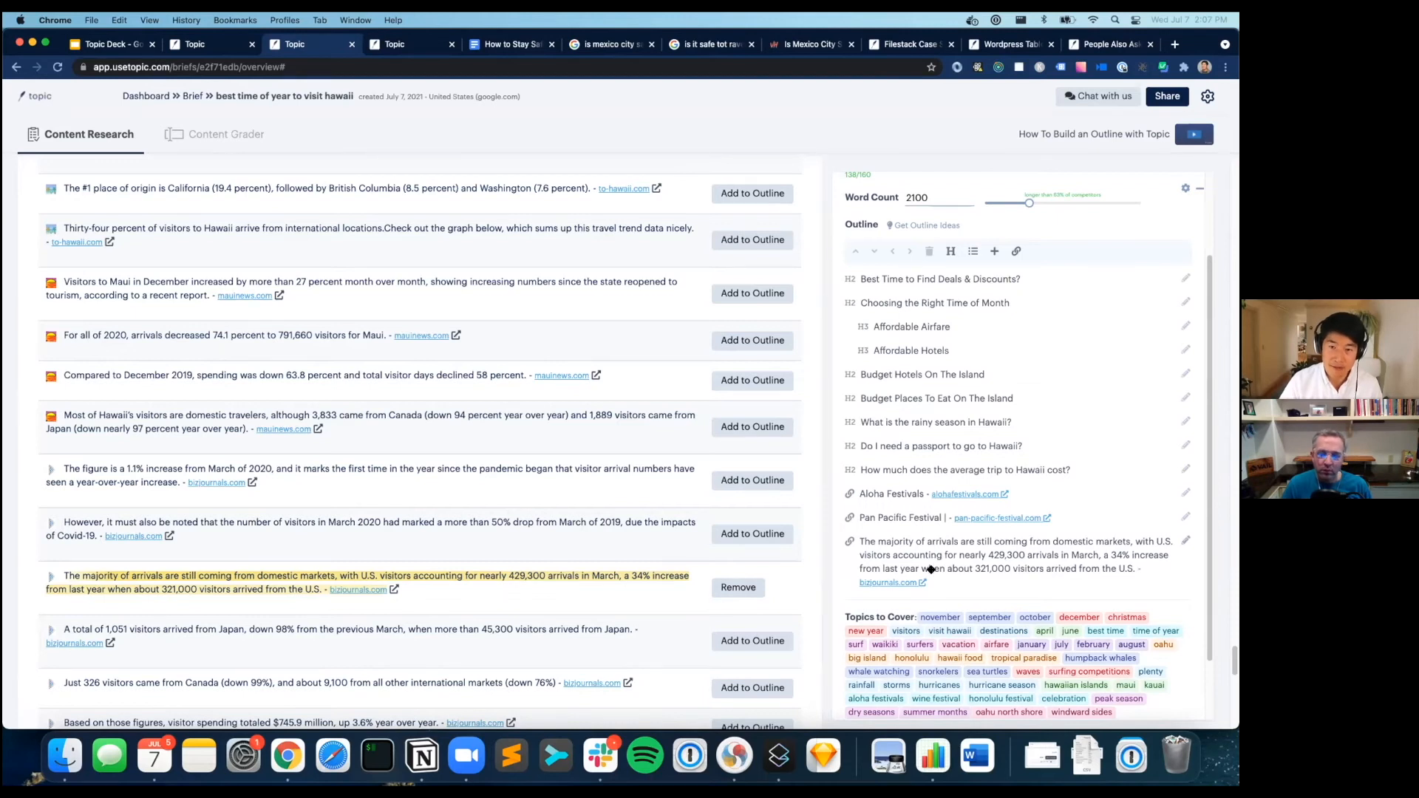
pyautogui.click(889, 583)
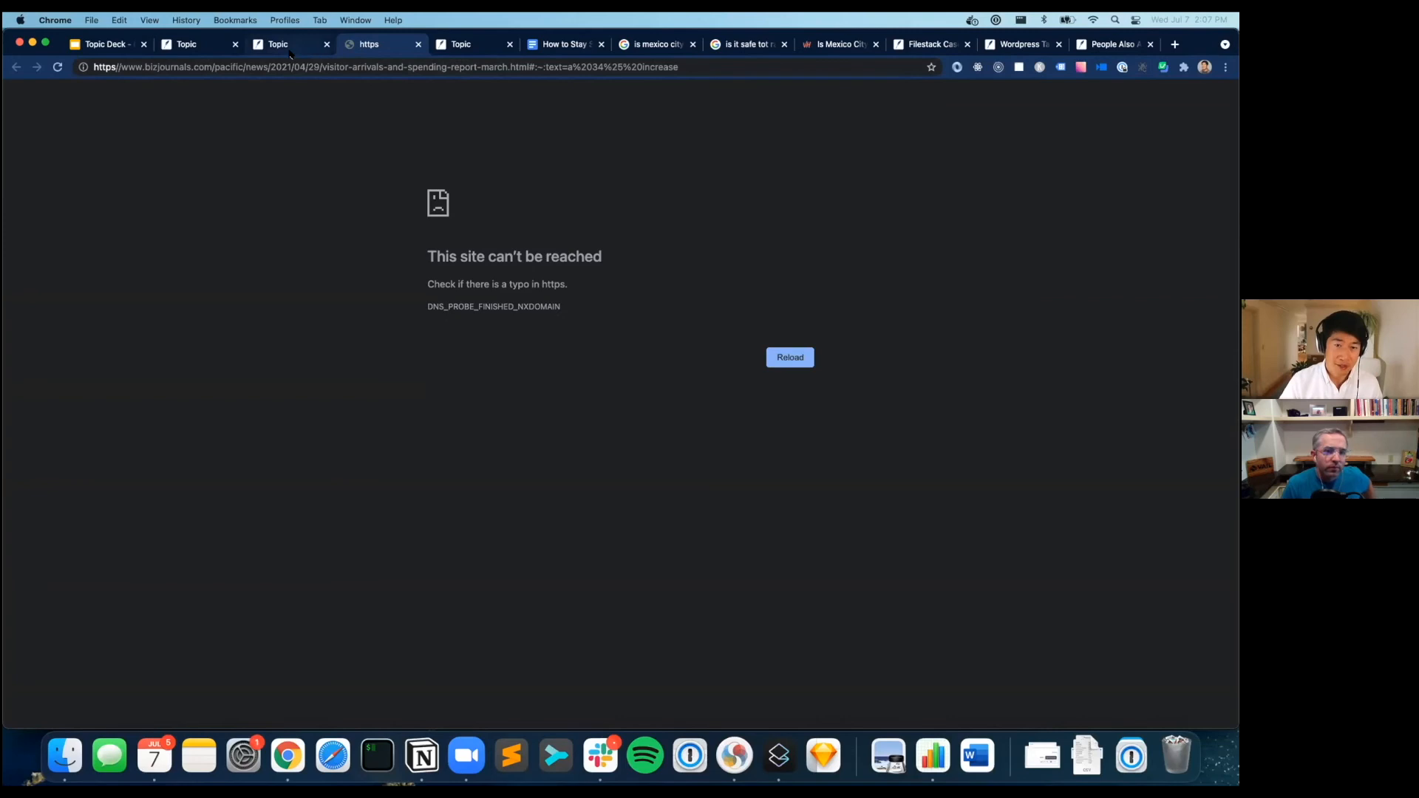
pyautogui.press('super+w')
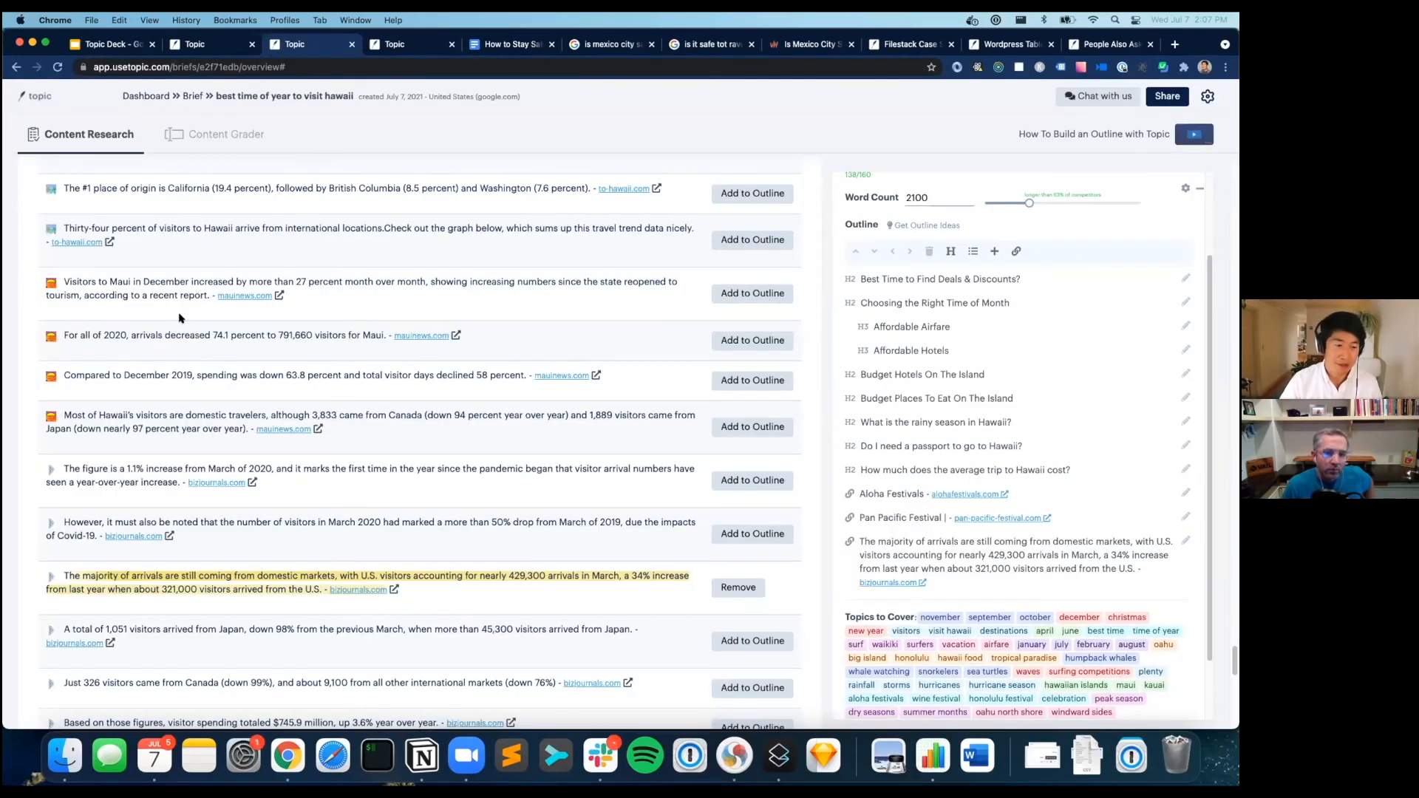
pyautogui.click(209, 338)
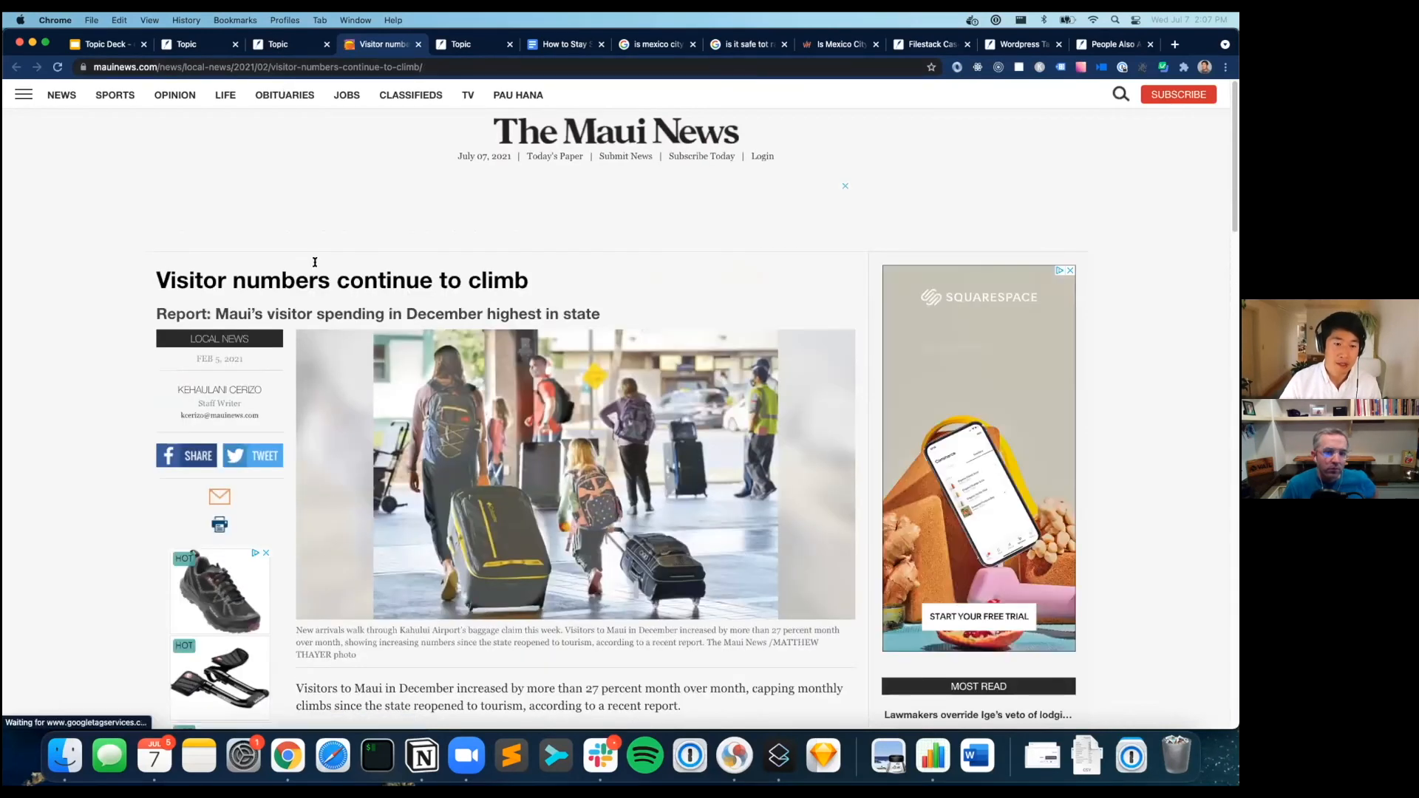
pyautogui.scroll(-5, 360, 316)
pyautogui.scroll(-2, 360, 316)
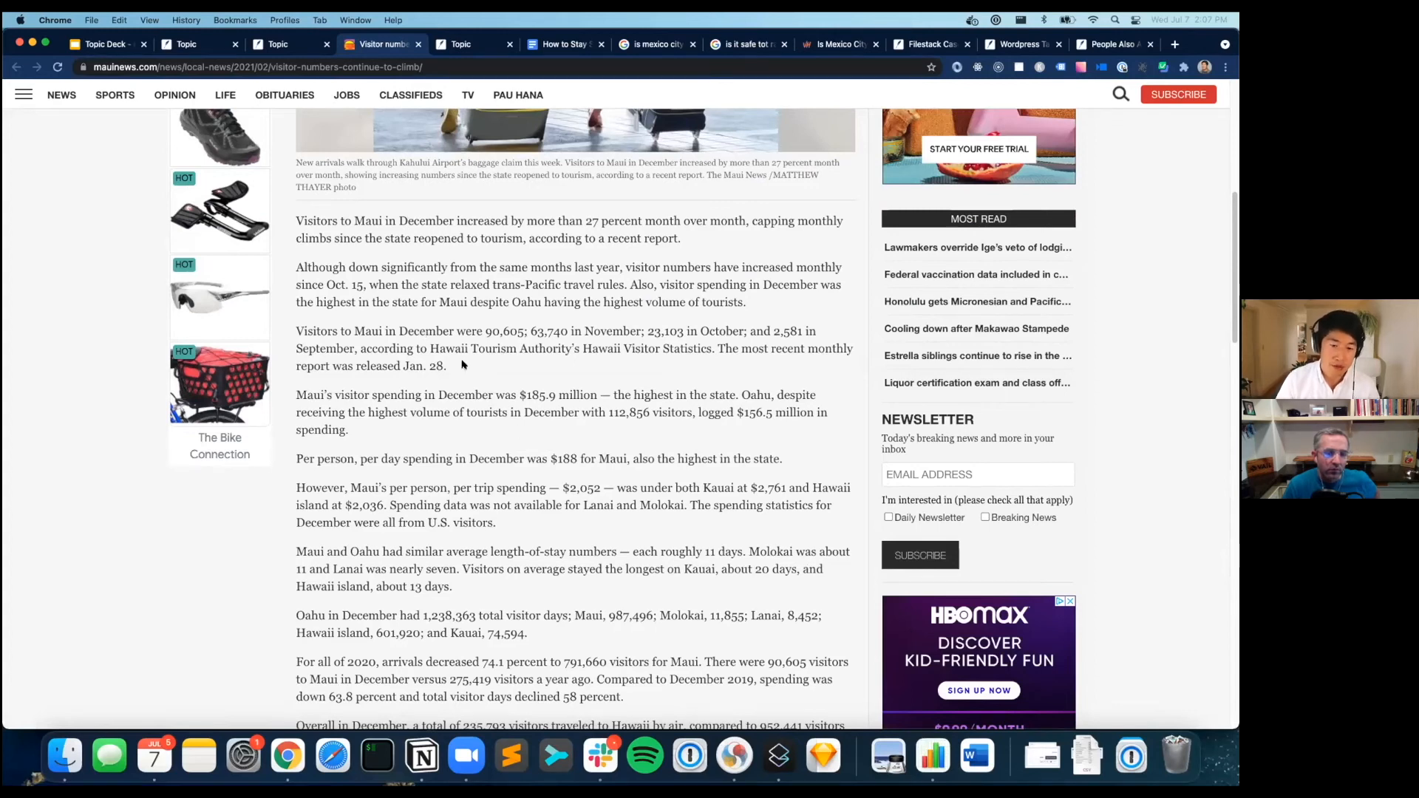
pyautogui.click(289, 50)
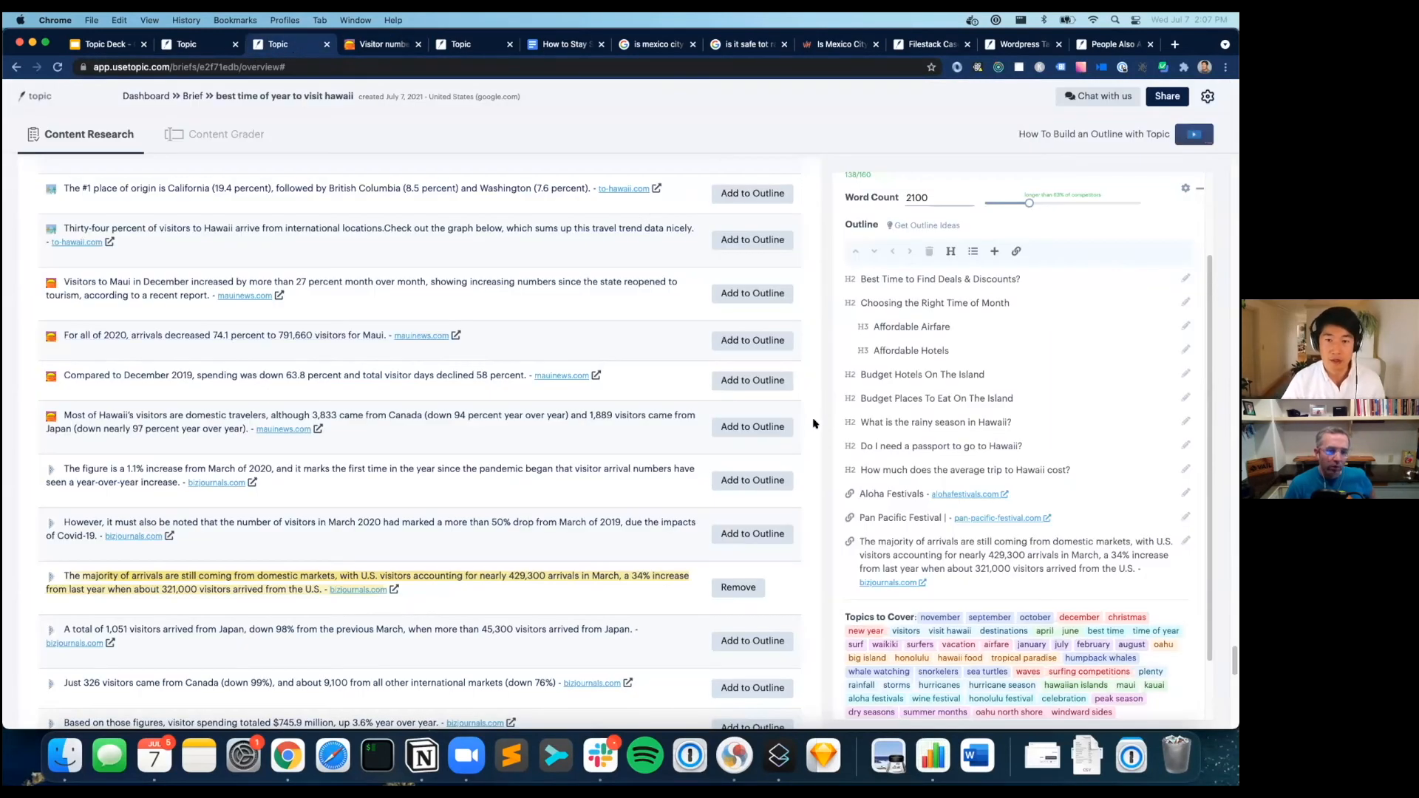
# Review the completed outline with its topics to cover and copy the whole brief as formatted text.
pyautogui.scroll(-1, 819, 436)
pyautogui.scroll(-2, 819, 436)
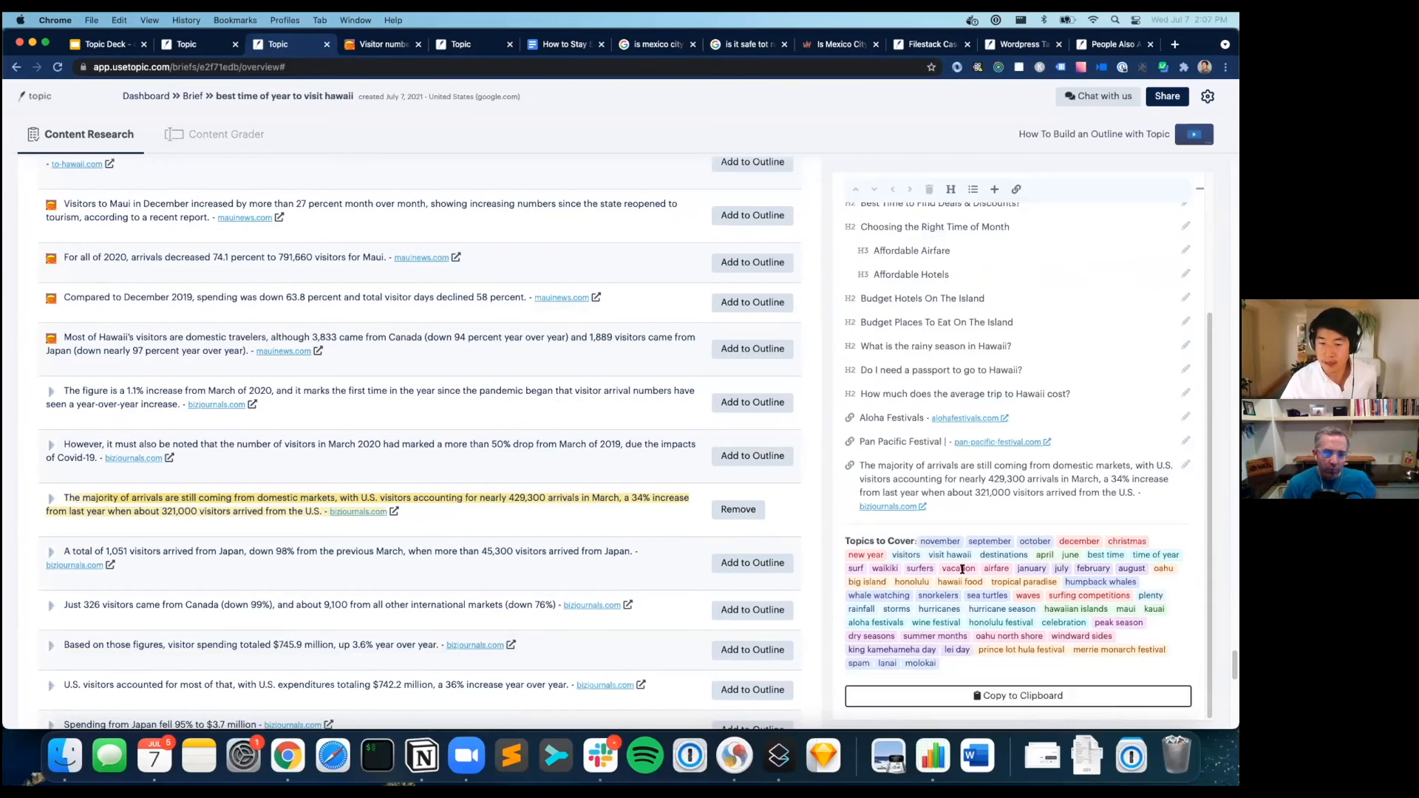
pyautogui.scroll(5, 961, 299)
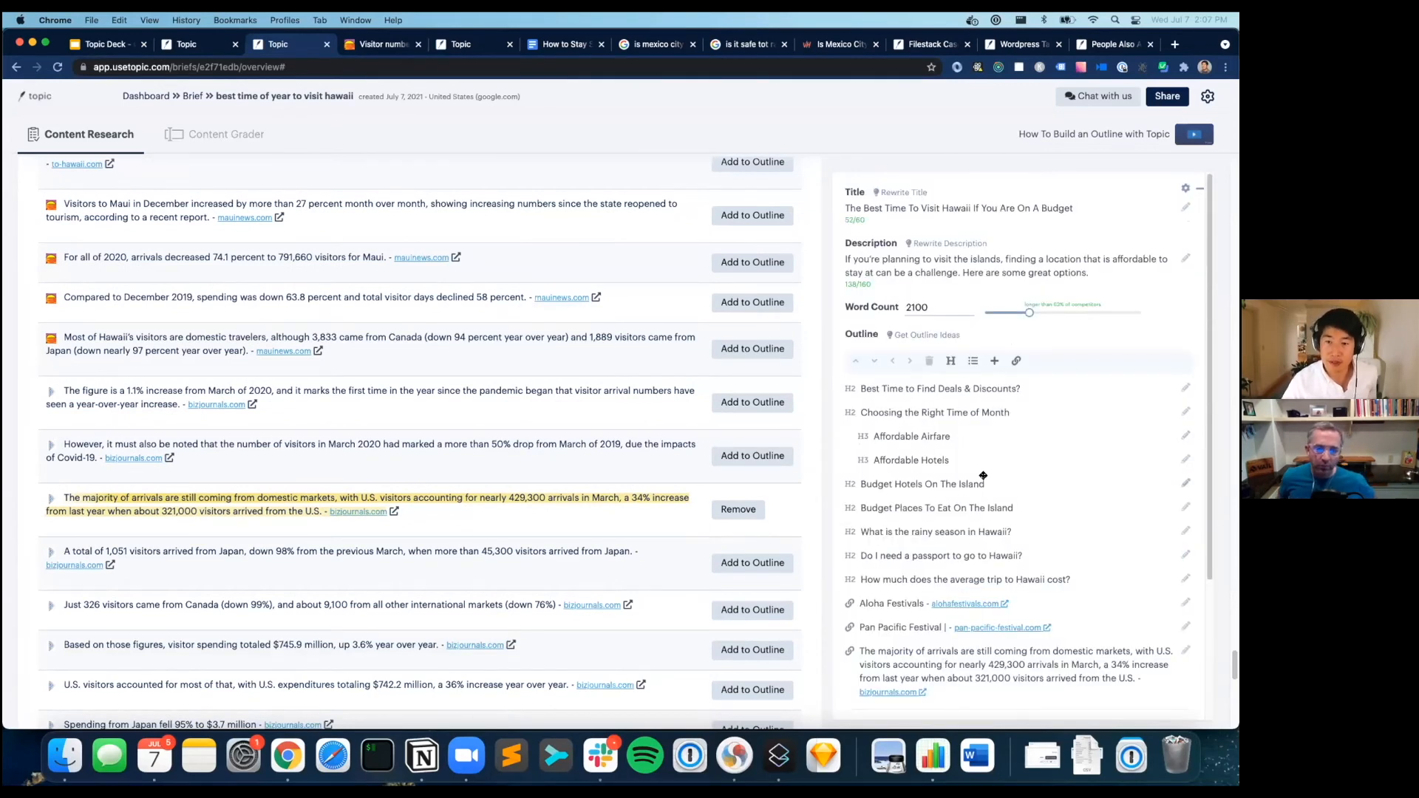
pyautogui.scroll(-3, 983, 475)
pyautogui.click(964, 694)
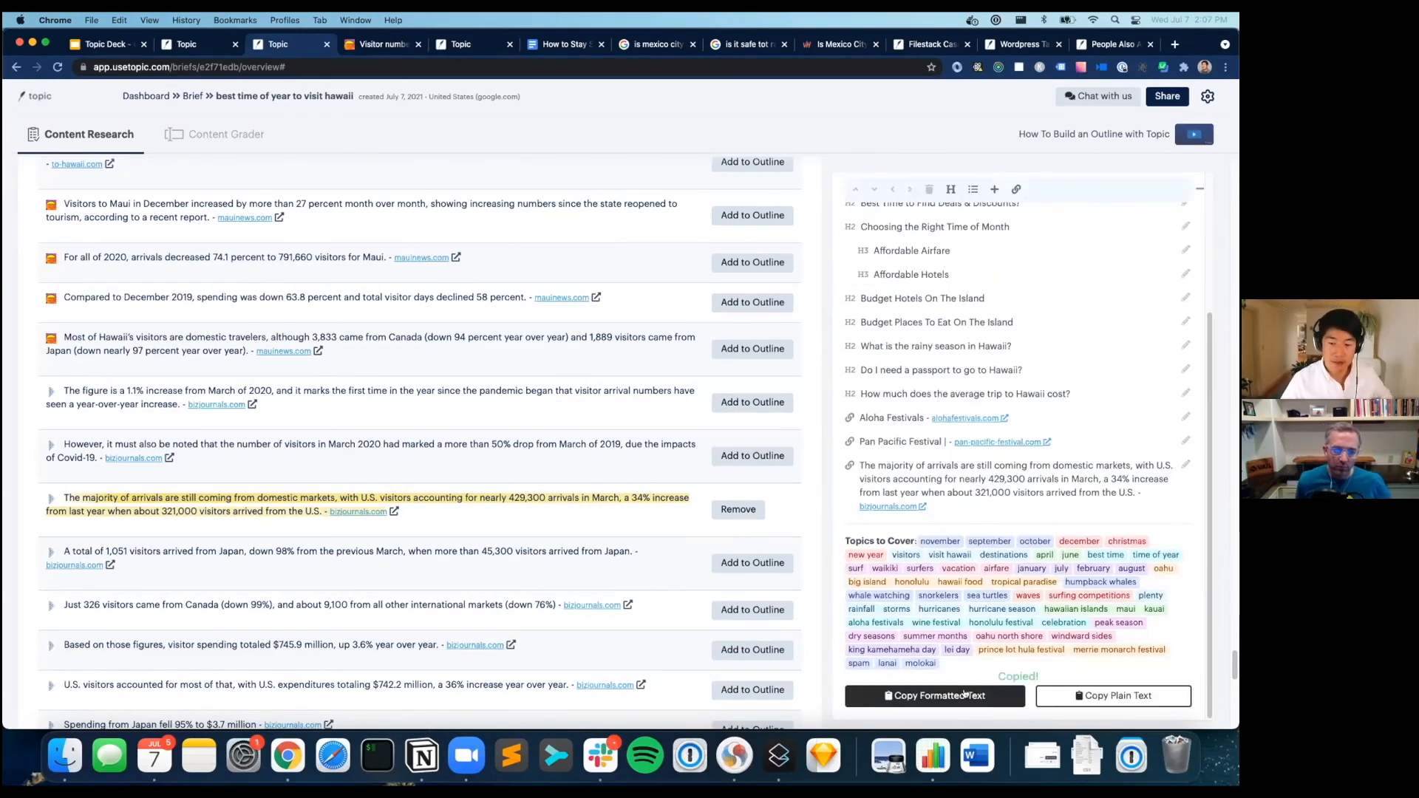
# Create a new Google Docs document via docs.new, paste the copied brief into it and review it from the beginning.
pyautogui.press('super+t')
pyautogui.write('docs.new')
pyautogui.press('Return')
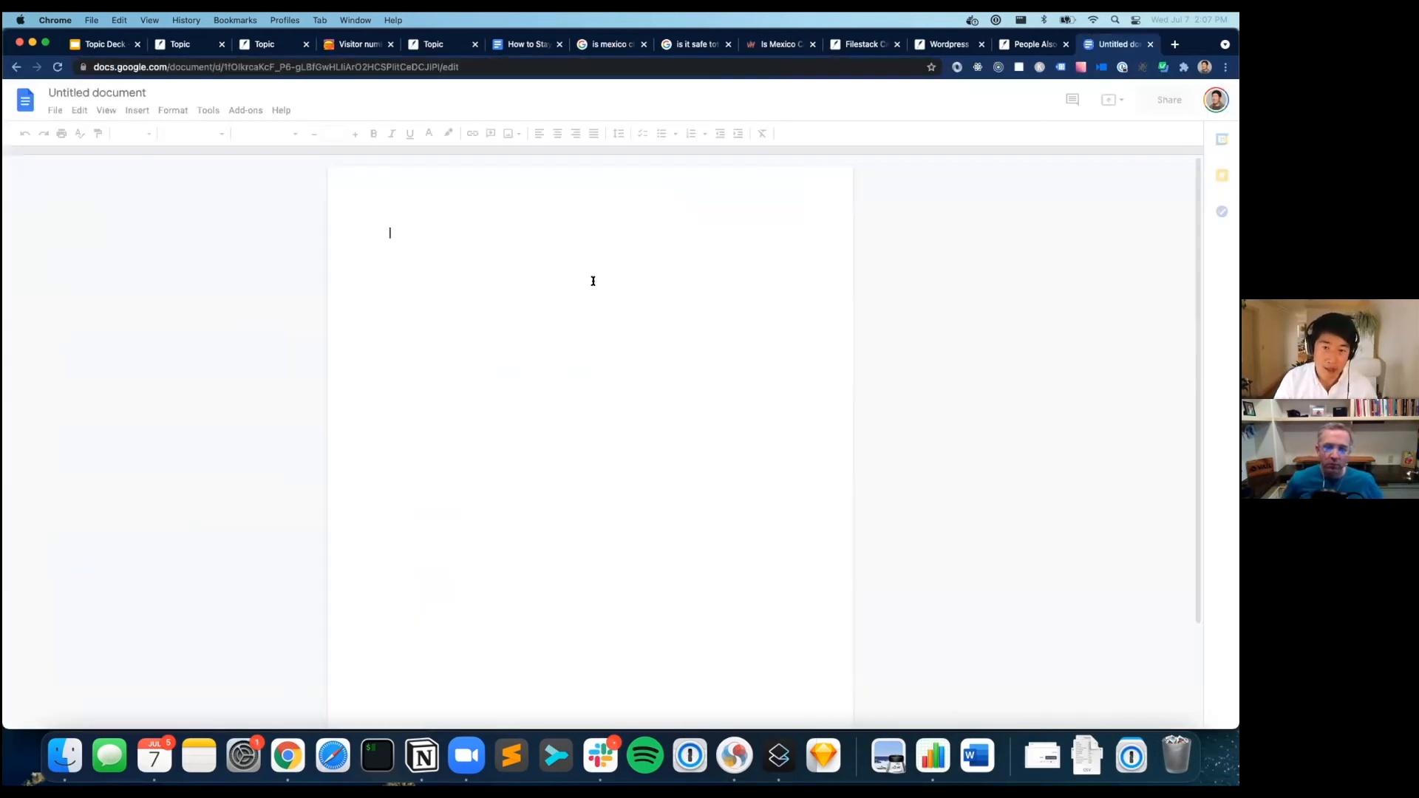
pyautogui.press('super+v')
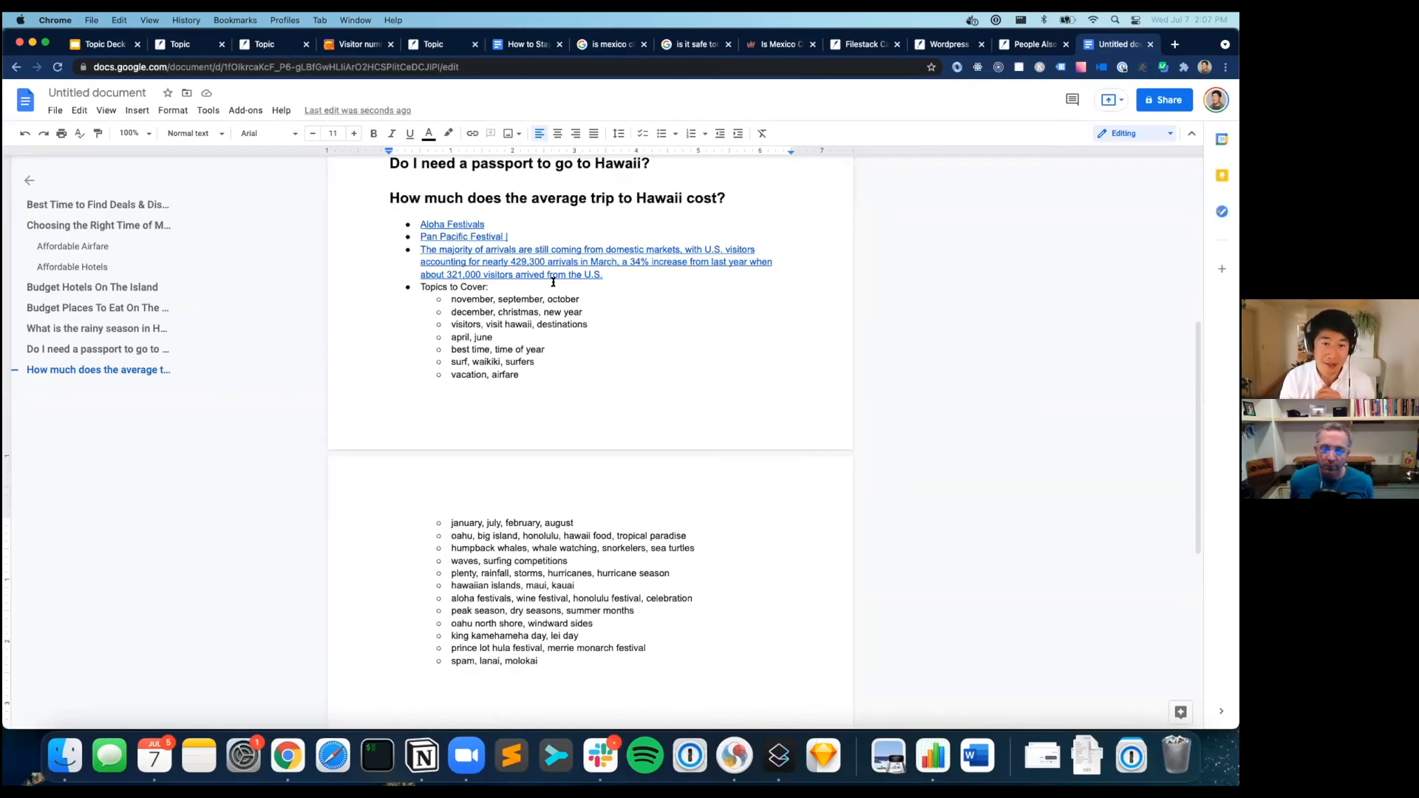
pyautogui.scroll(3, 521, 381)
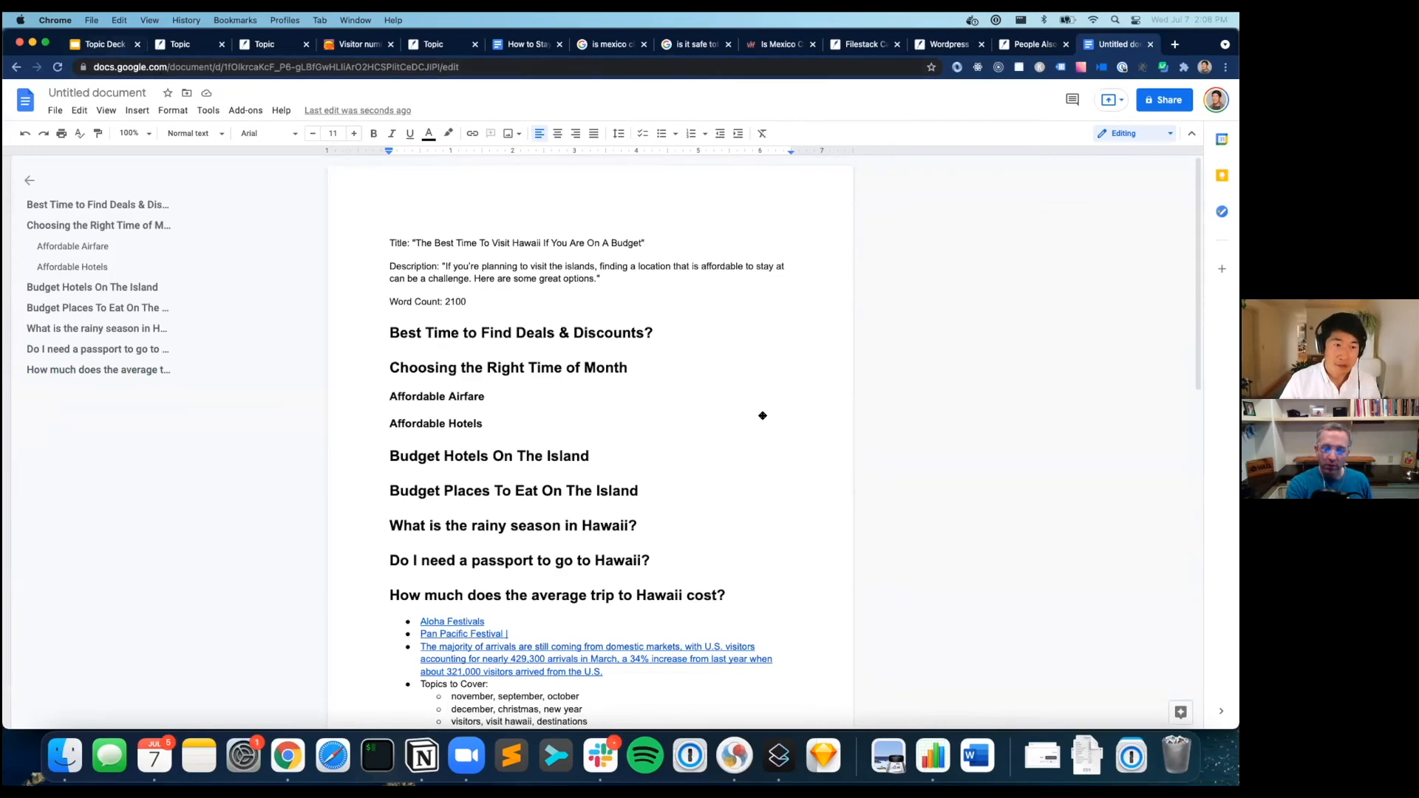
# View the Hawaii brief's Content Grader and return to the Competitive Analysis in its Content Research.
pyautogui.press('super+1')
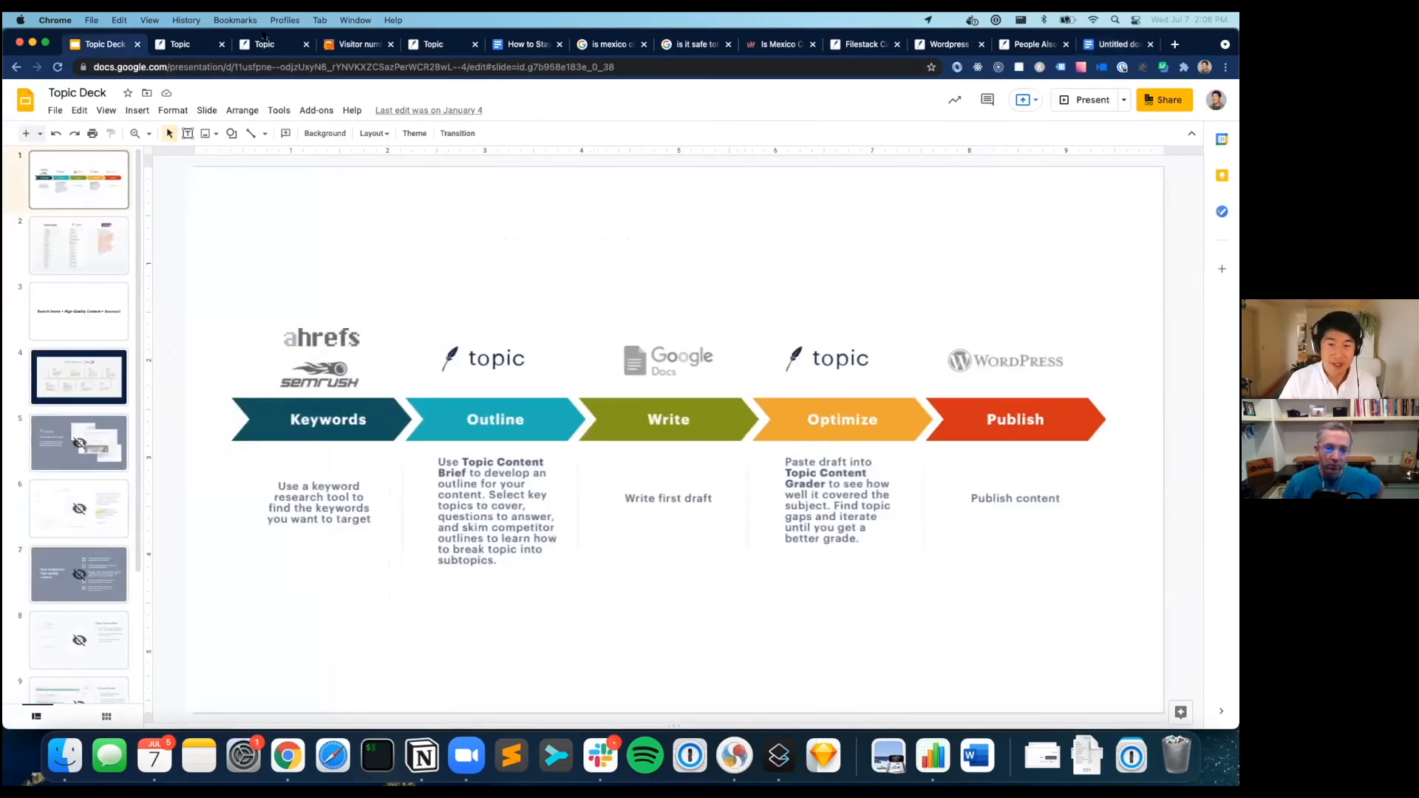
pyautogui.click(255, 45)
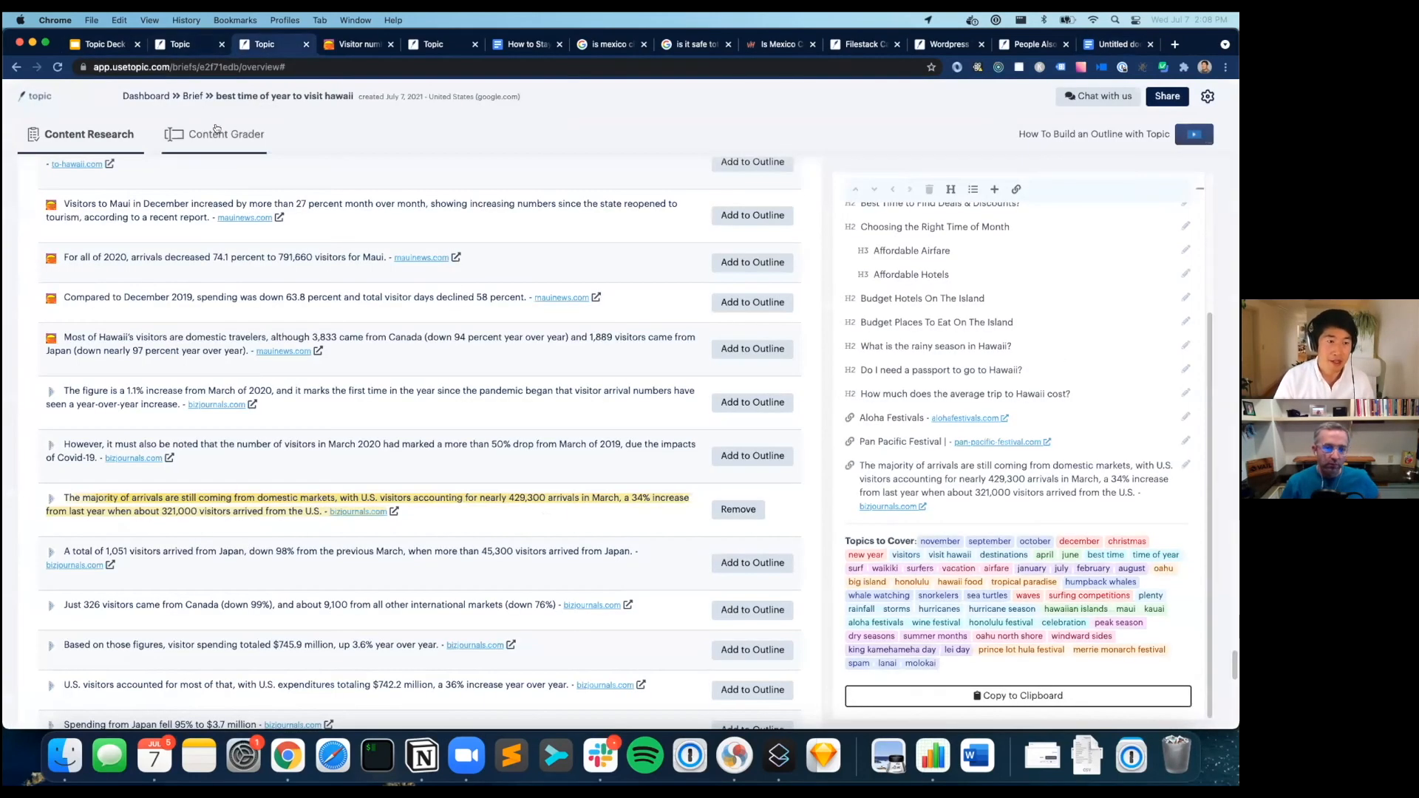
pyautogui.click(215, 132)
pyautogui.click(473, 260)
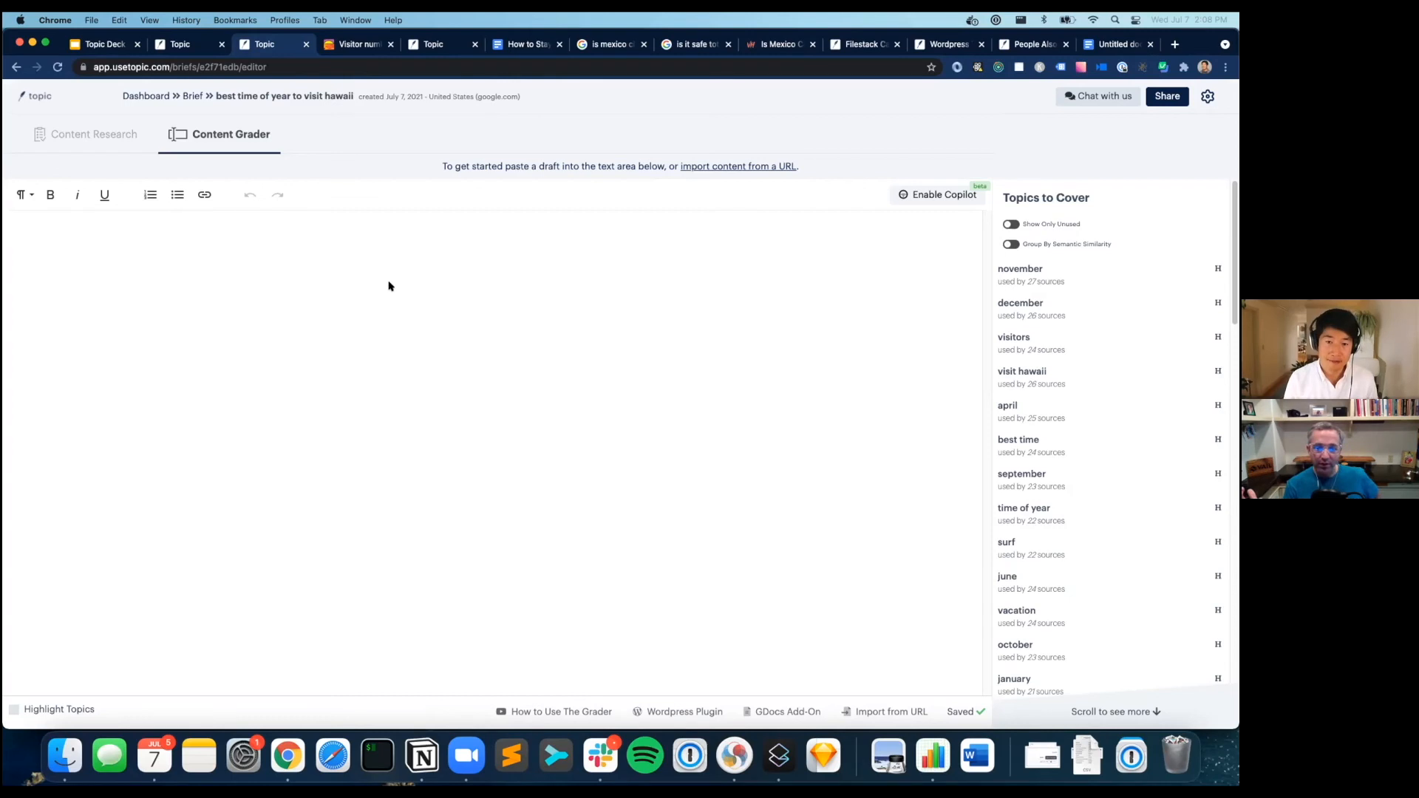
pyautogui.click(127, 135)
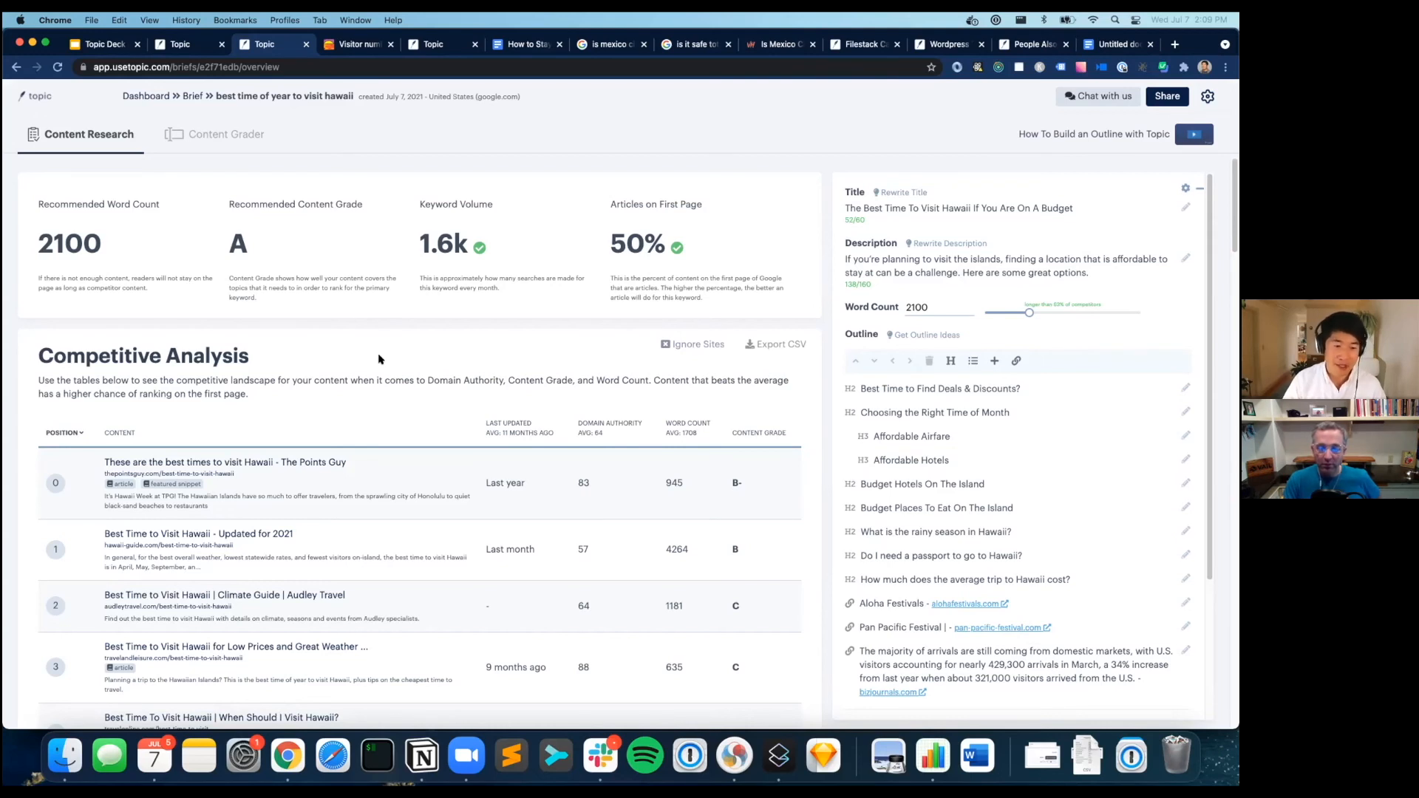
pyautogui.scroll(-5, 384, 360)
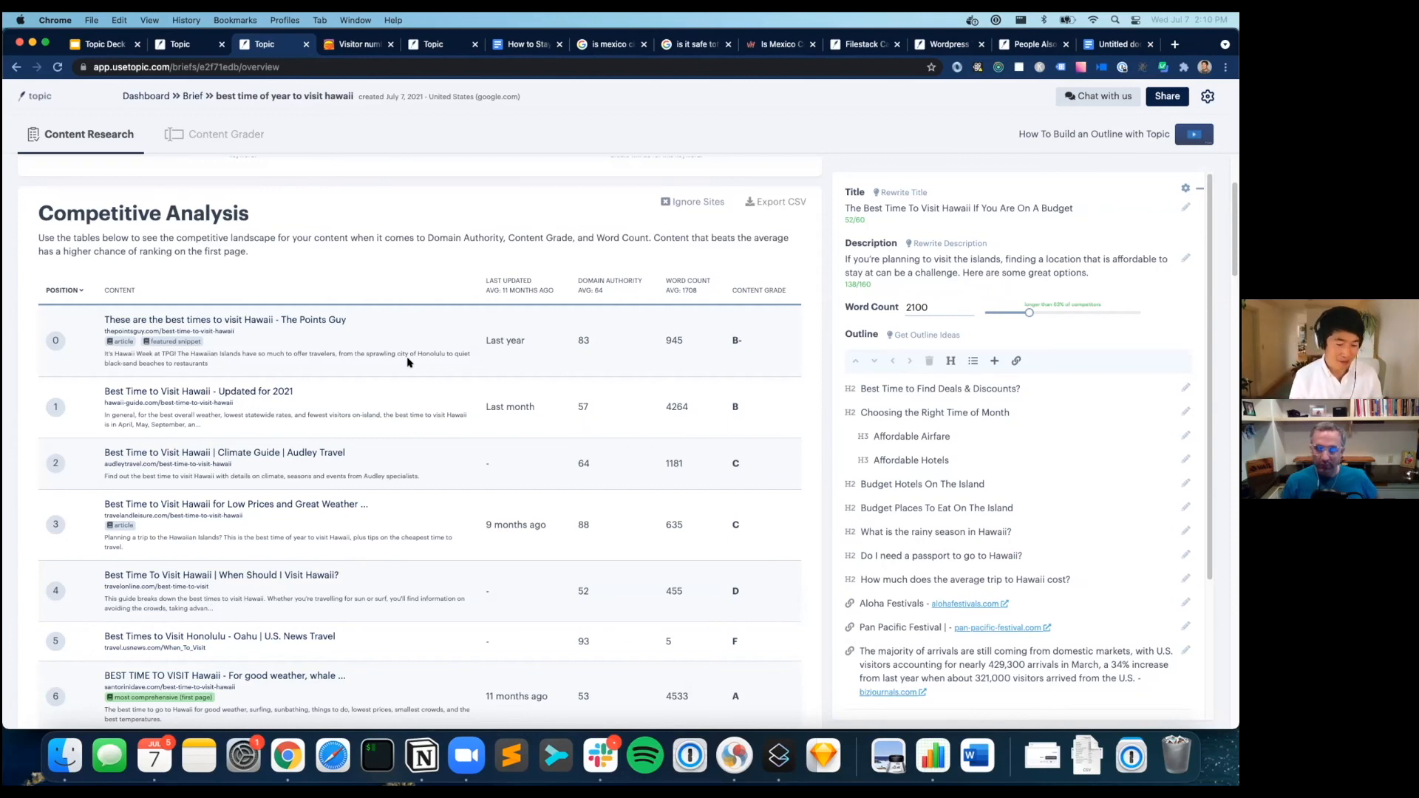
# Visit curated.com in a new tab and return to the Hawaii brief's Competitive Analysis.
pyautogui.press('cmd+t')
pyautogui.write('curated.com')
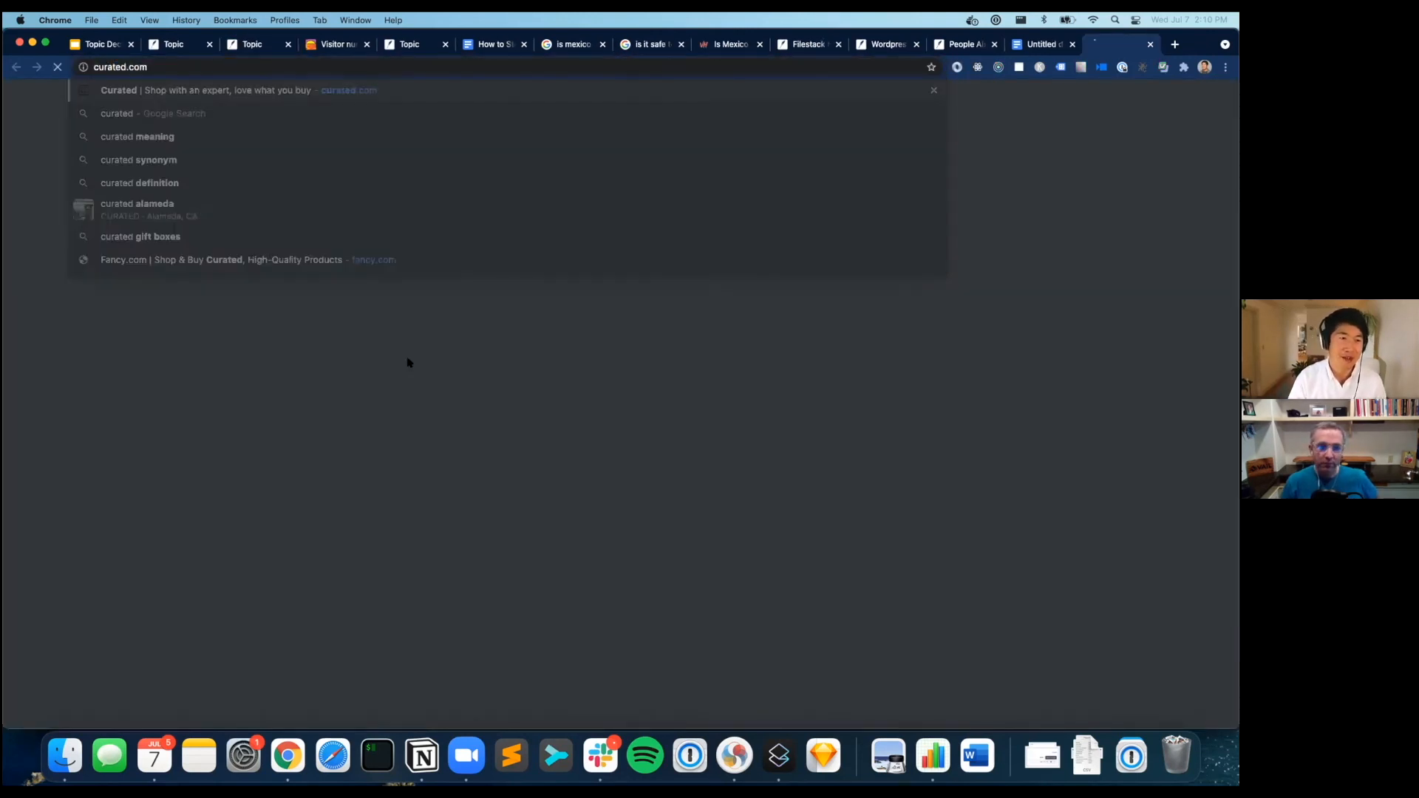
pyautogui.press('Return')
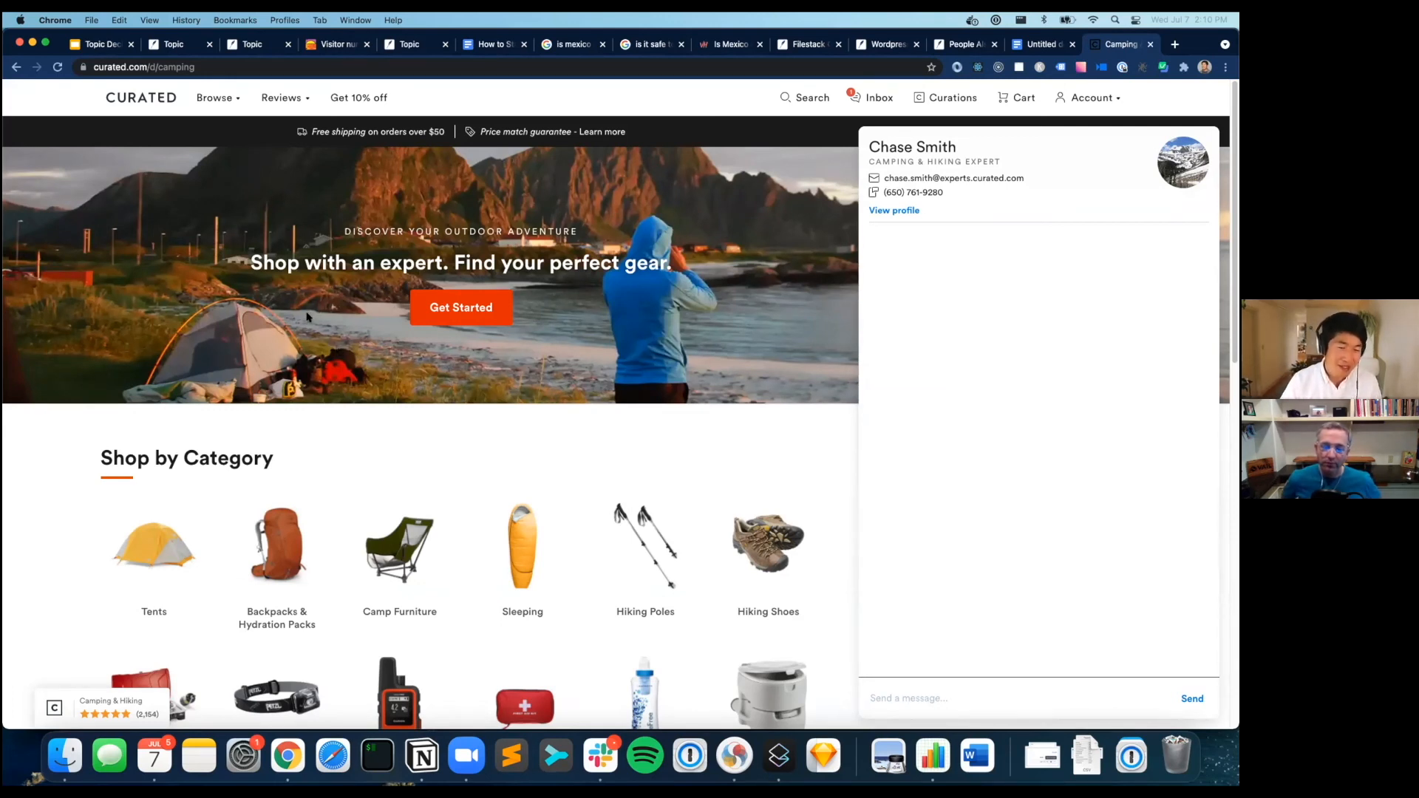
pyautogui.click(237, 49)
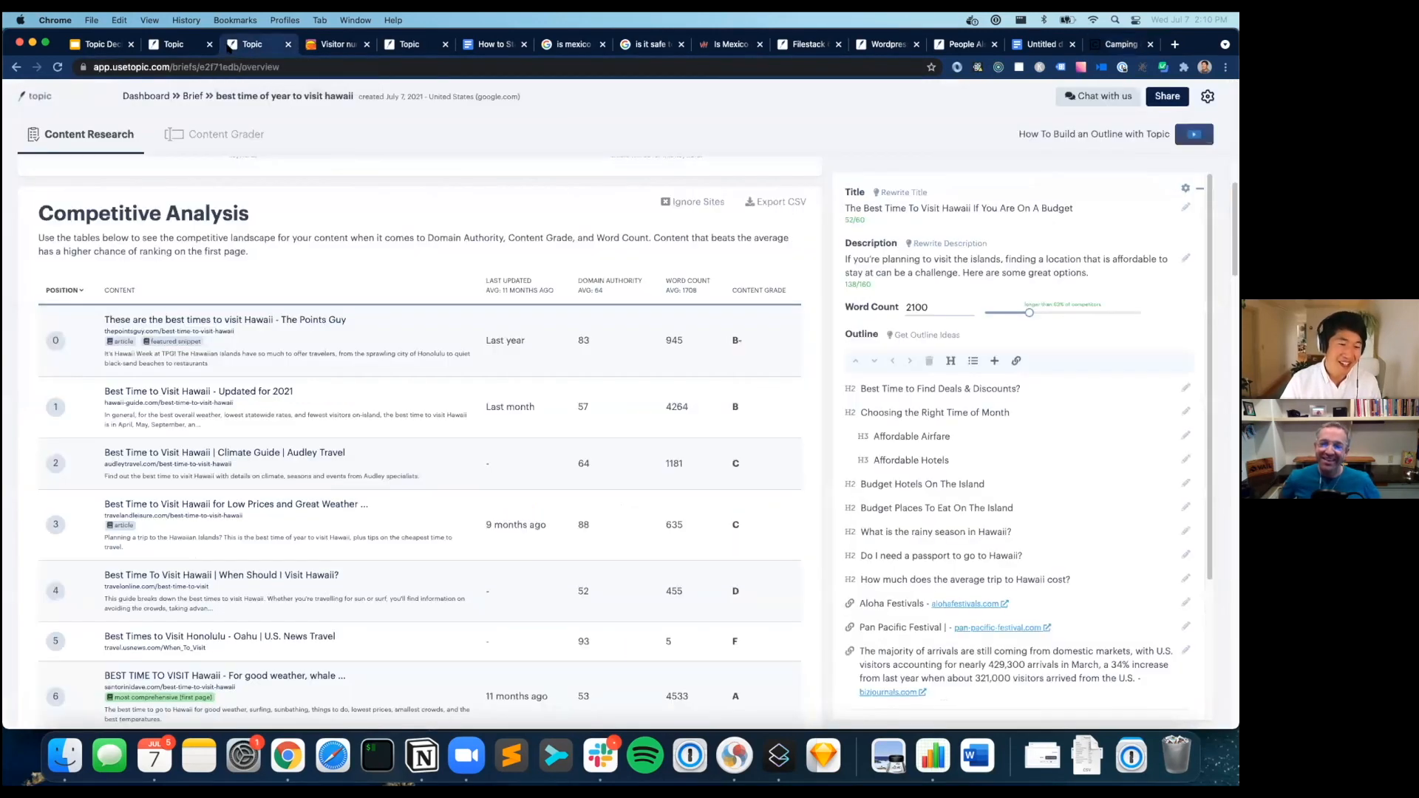
pyautogui.scroll(-1, 296, 232)
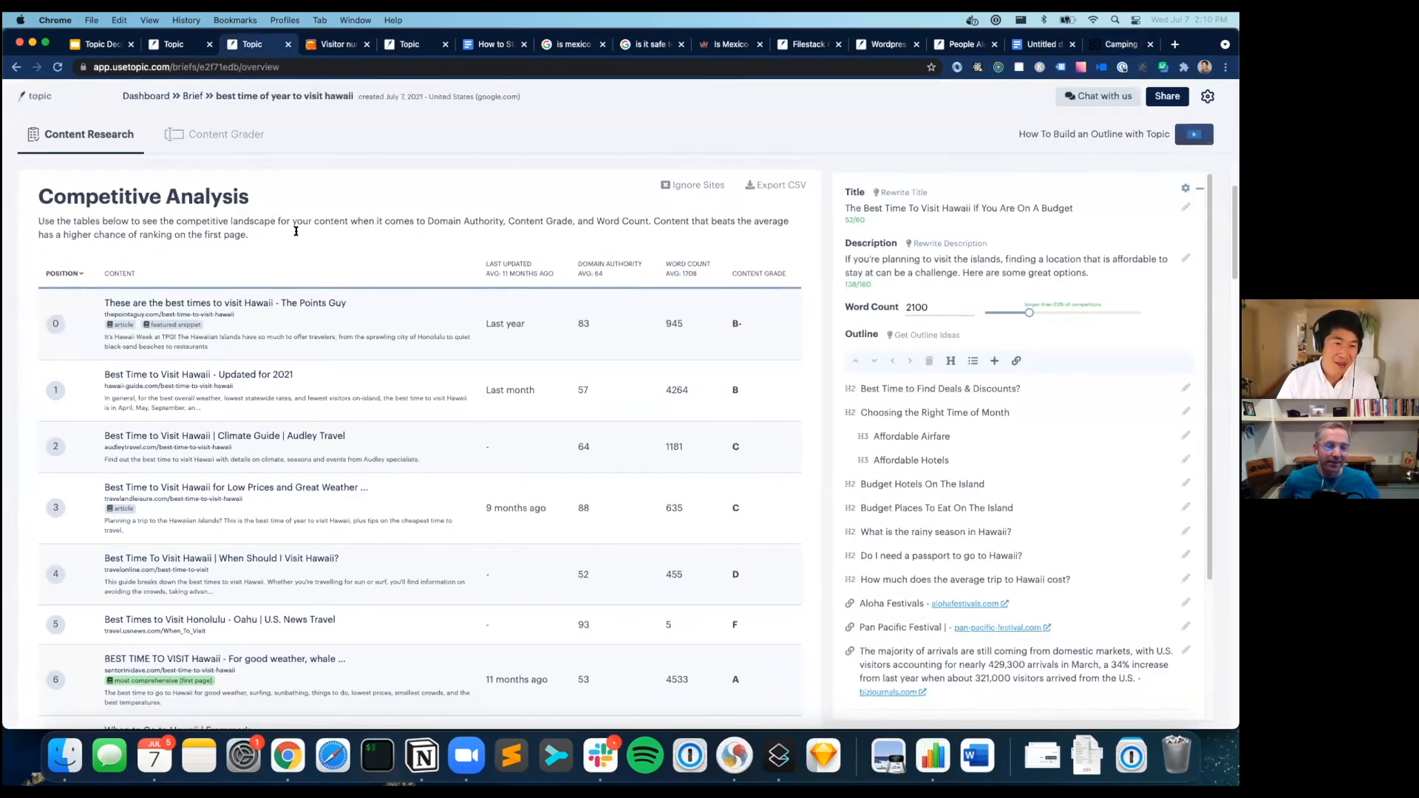